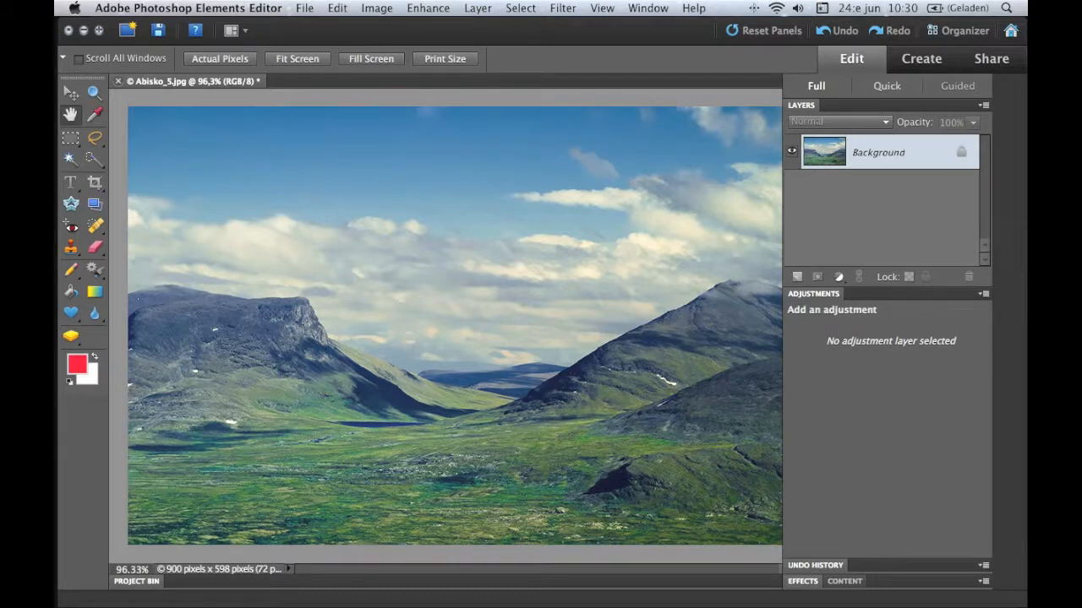
- Raise the saturation of the Background layer to +69 with a Hue/Saturation adjustment
left_click(427, 7)
mouse_move(470, 136)
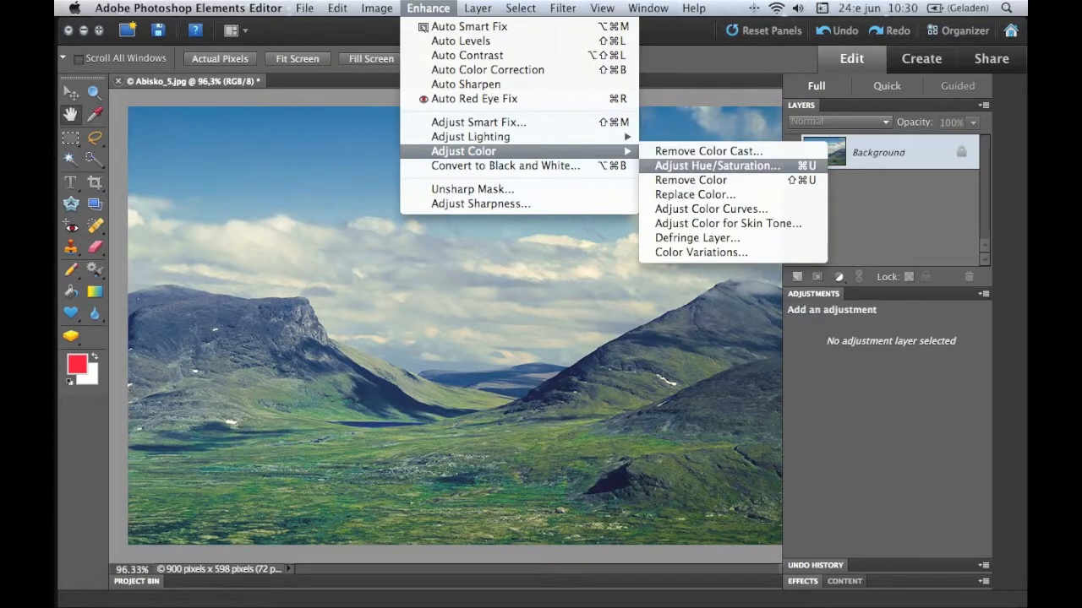
left_click(717, 165)
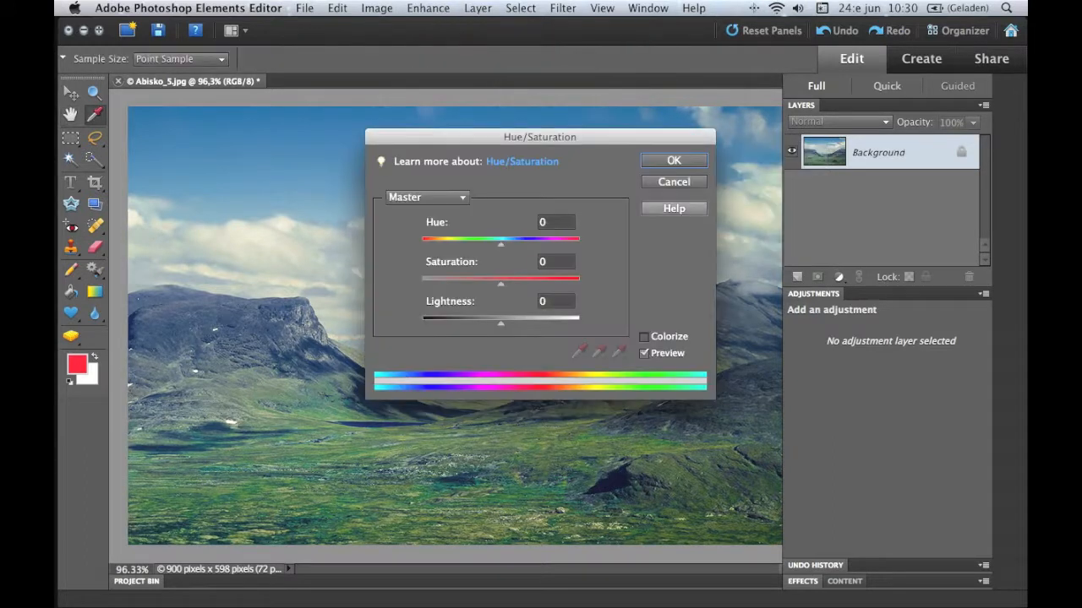
left_click_drag(500, 284, 554, 285)
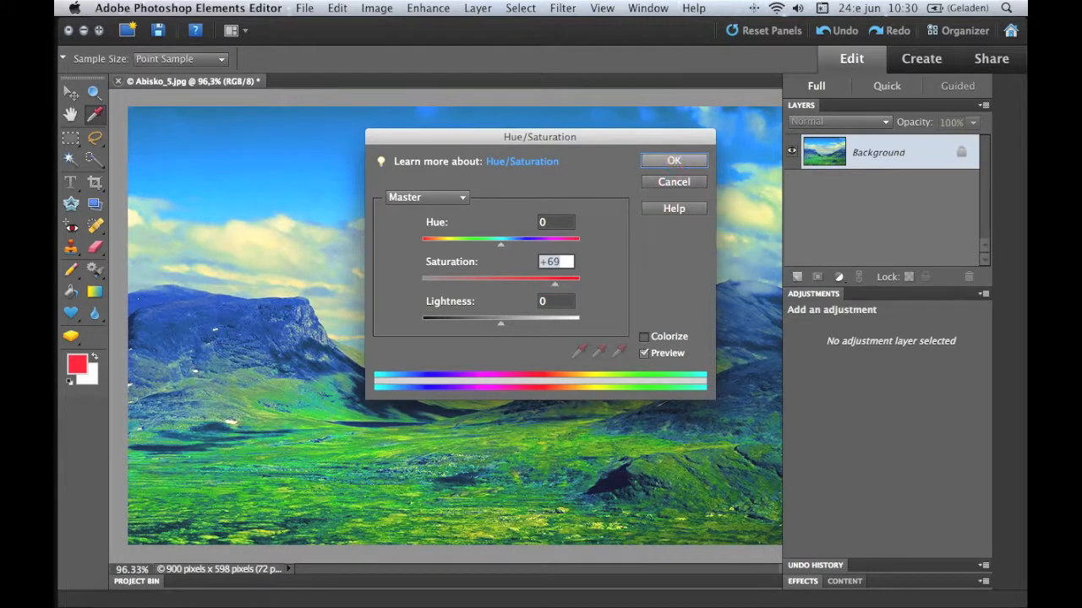
left_click(675, 160)
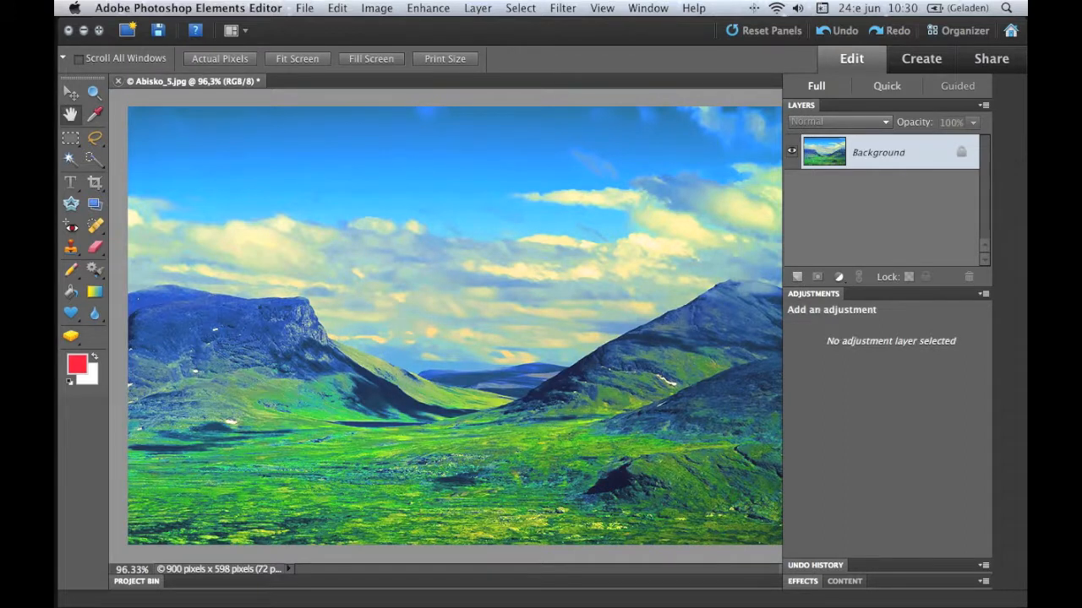
- Review the undo history, comparing the photo before and after the Hue/Saturation change, and undo that adjustment
left_click(857, 565)
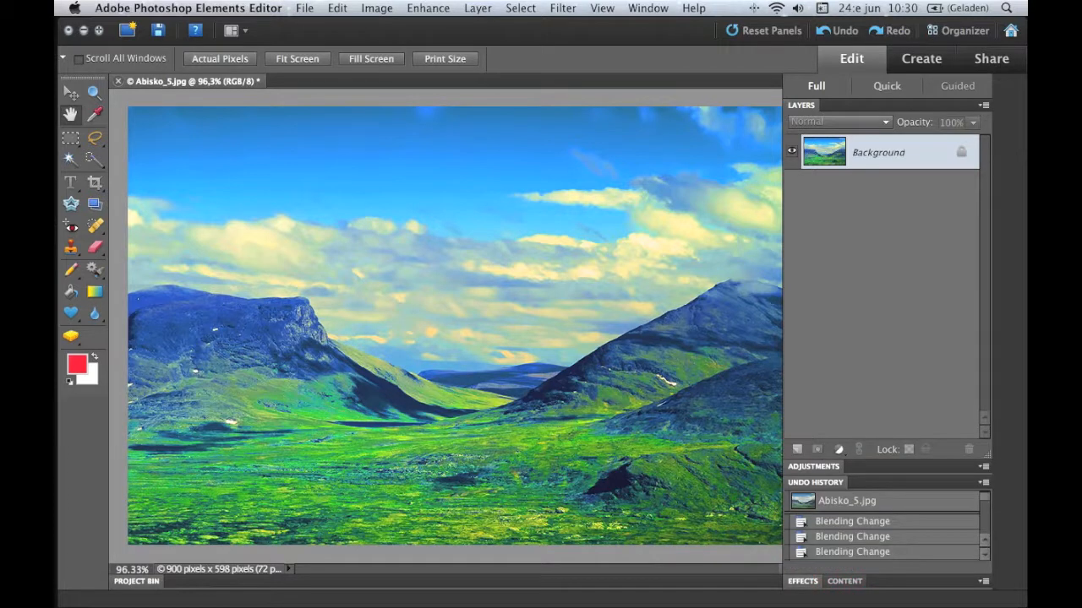
left_click_drag(984, 498, 983, 556)
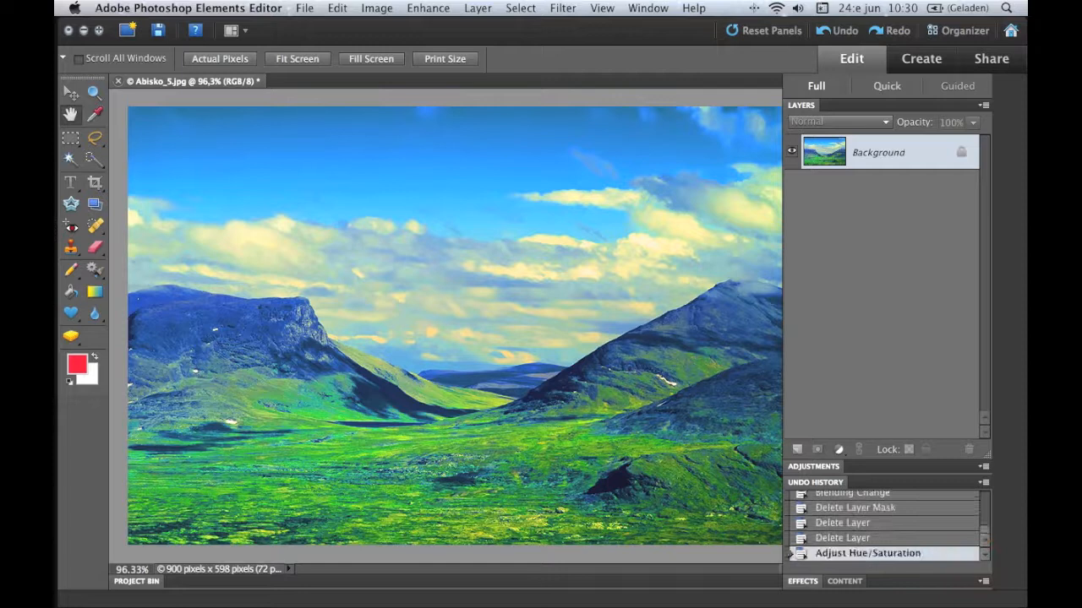
left_click(845, 539)
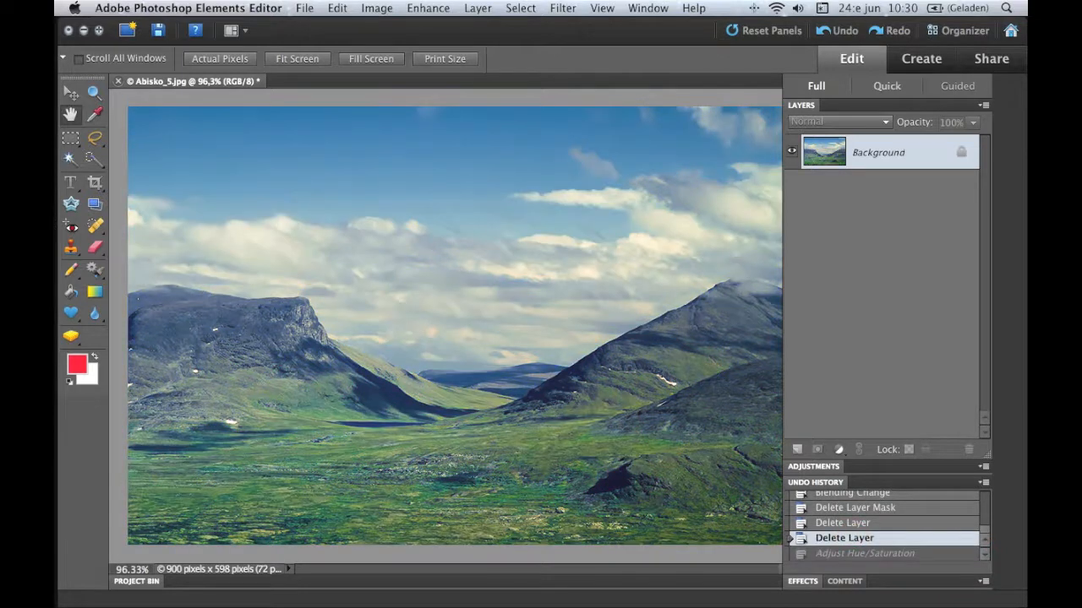
key("super+y")
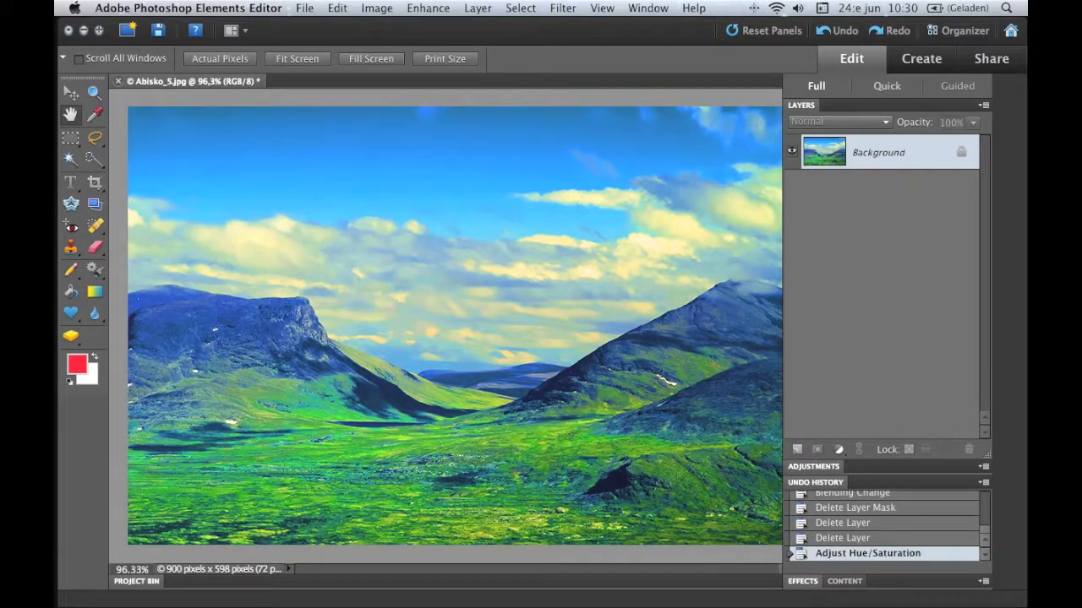
left_click_drag(984, 530, 983, 507)
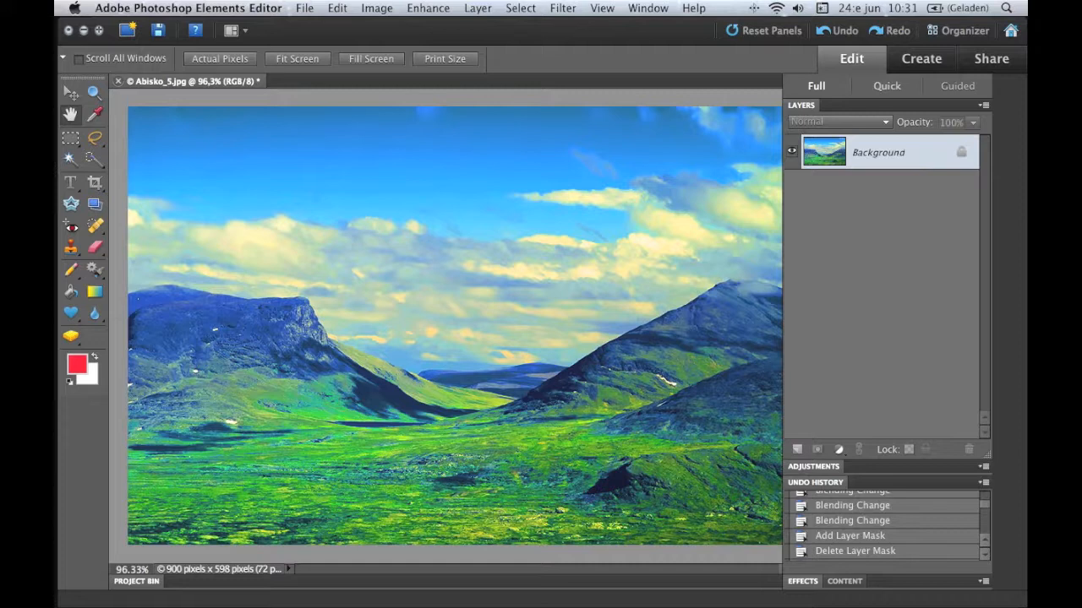
left_click_drag(983, 507, 985, 497)
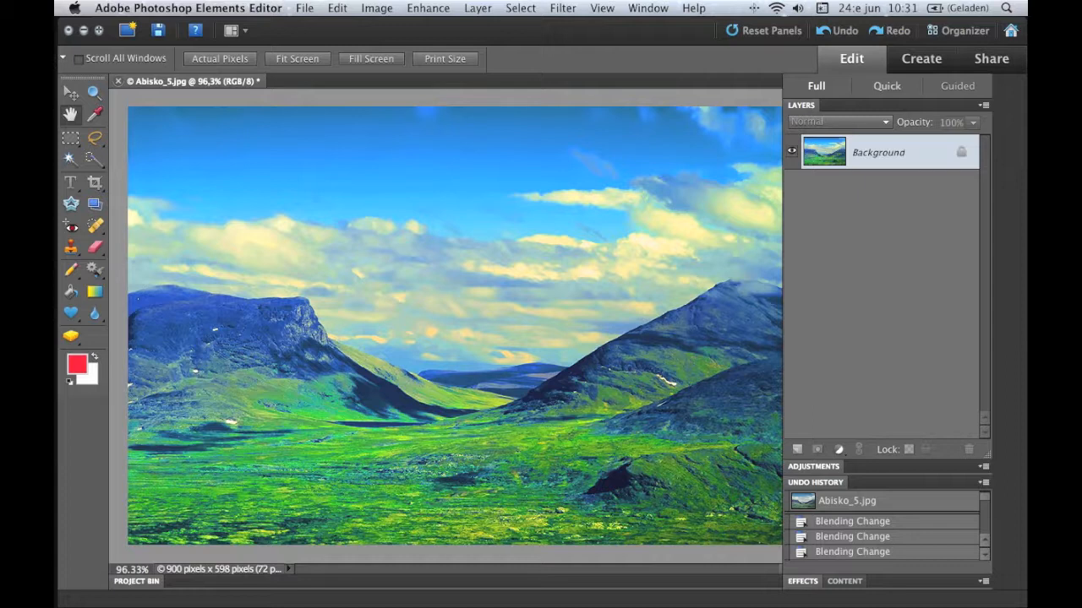
left_click(878, 467)
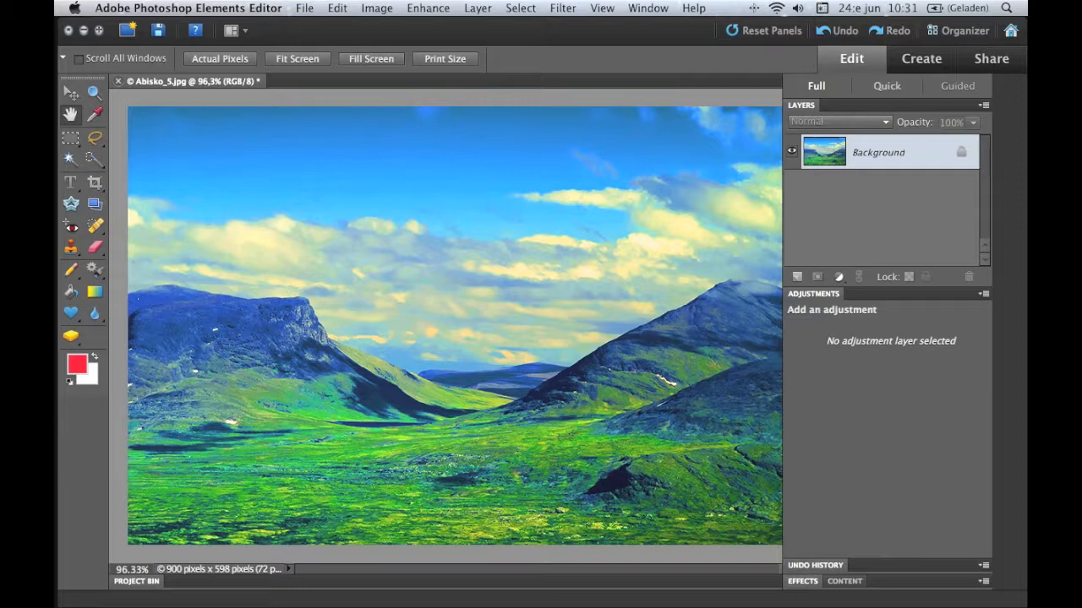
key("super+z")
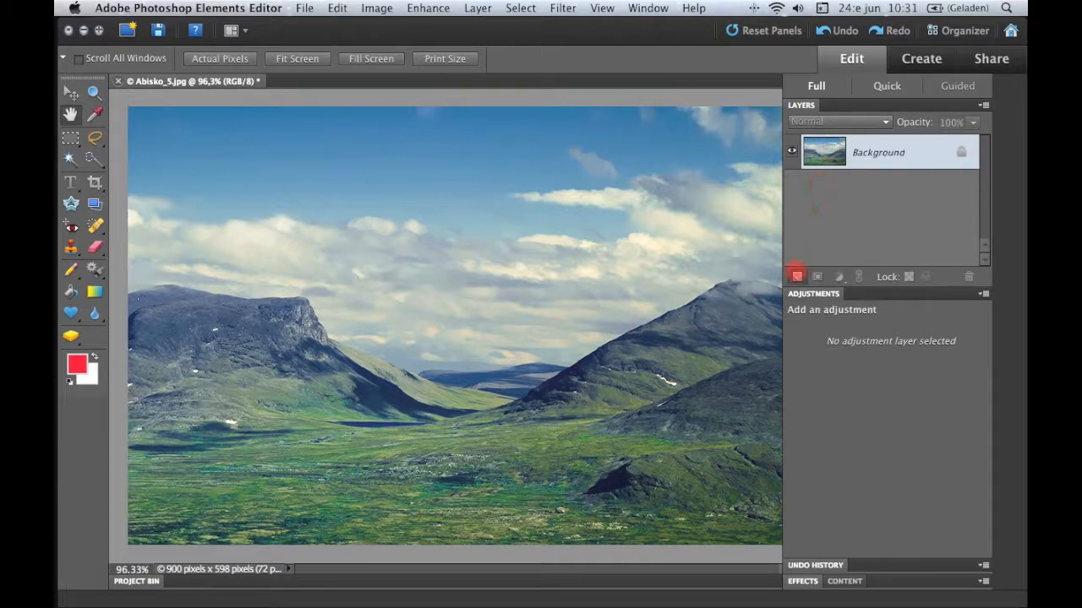
- Duplicate the Background layer and delete the copy
left_click_drag(796, 276, 796, 276)
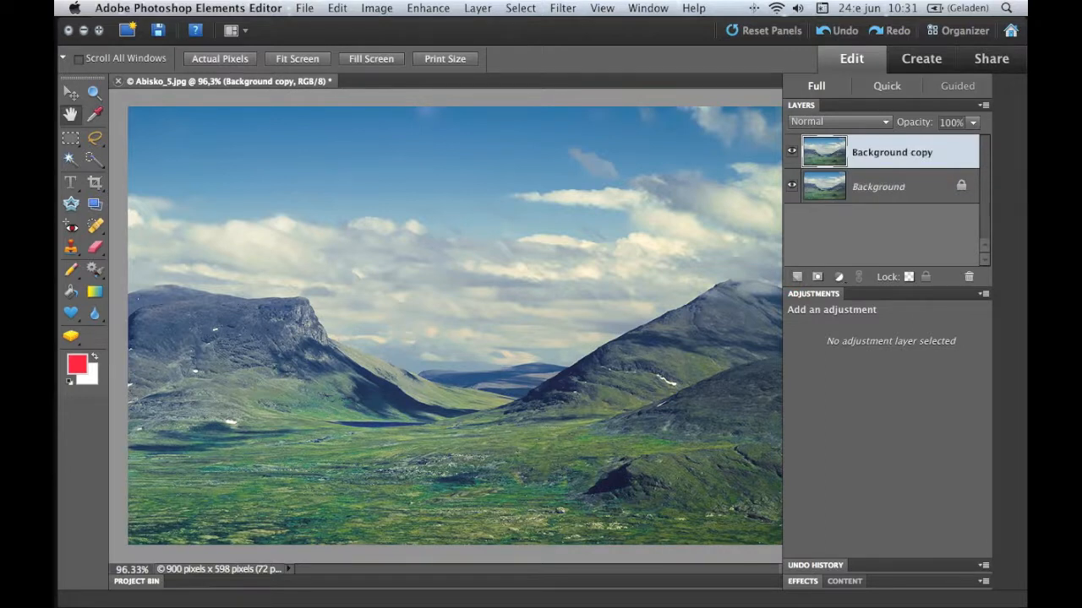
left_click_drag(885, 149, 969, 277)
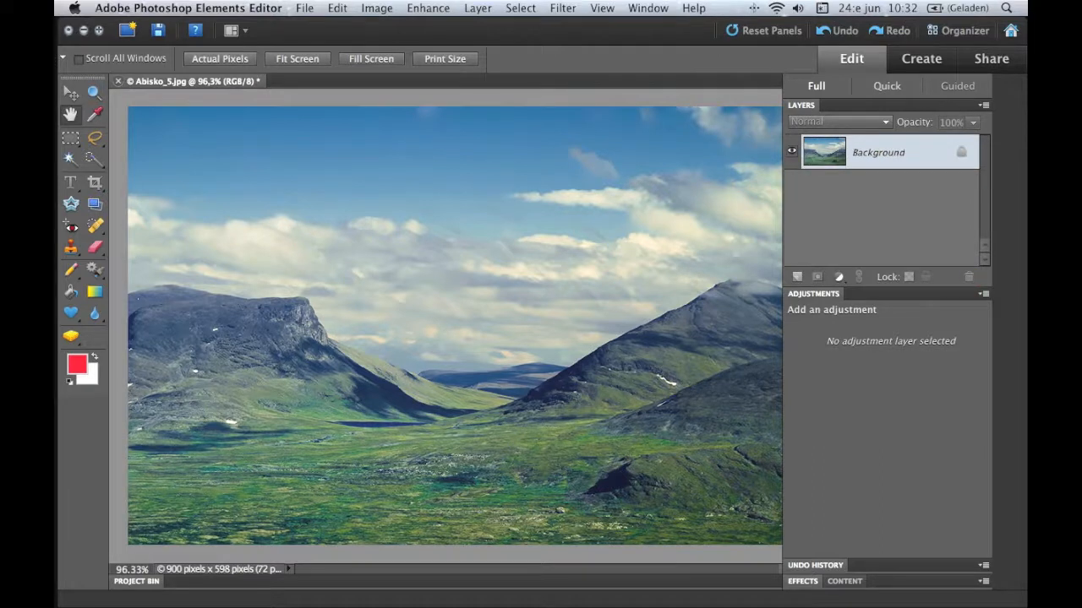
- Duplicate the Background layer and set the duplicate's saturation to +83 with a Hue/Saturation adjustment
key("super")
key("super+j")
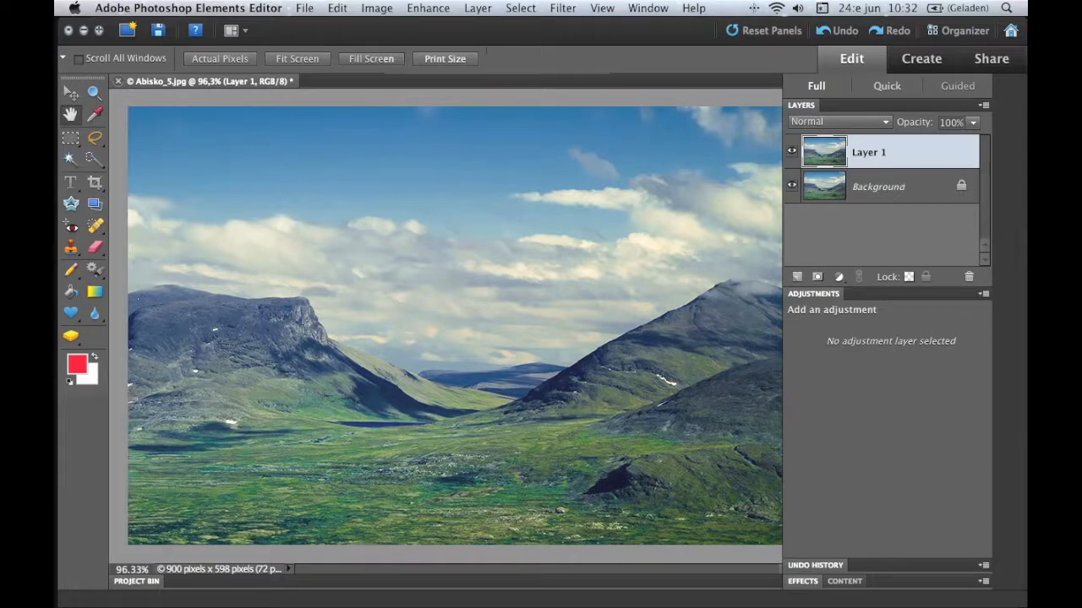
left_click(428, 8)
mouse_move(470, 136)
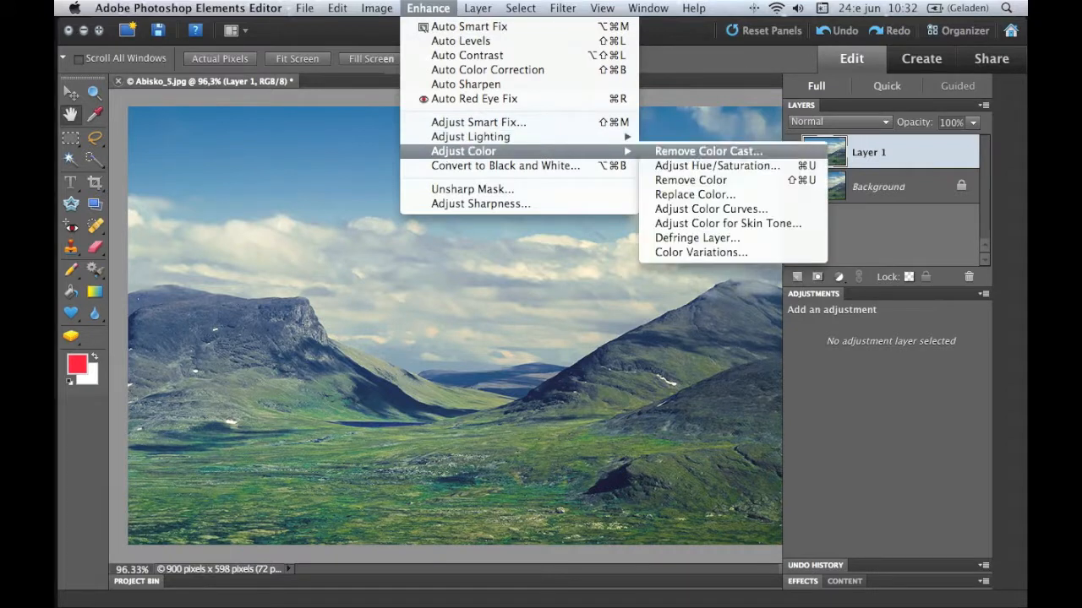
left_click(716, 166)
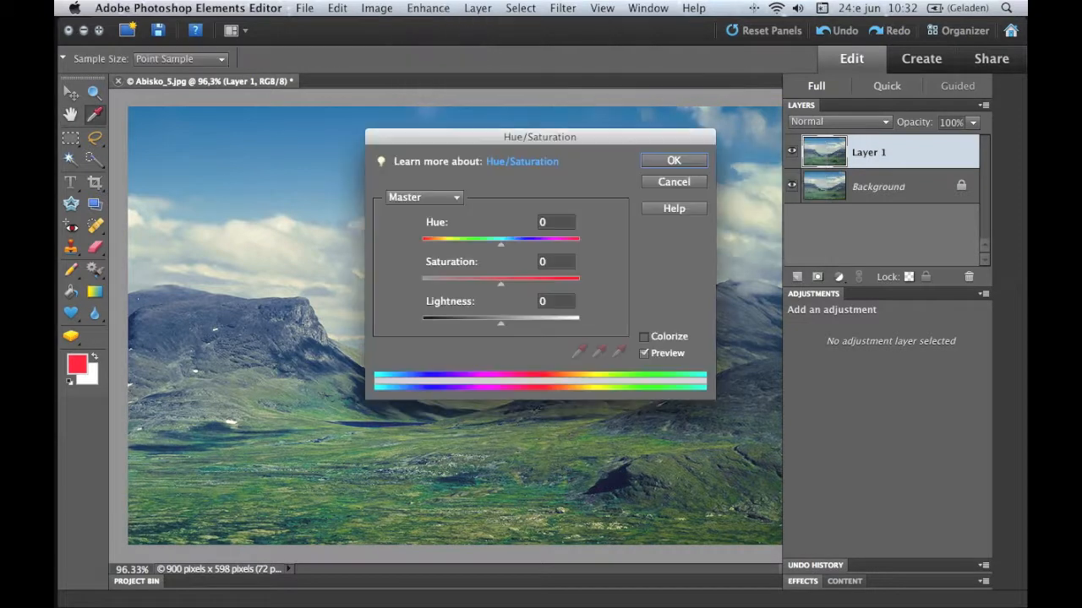
left_click_drag(500, 282, 565, 282)
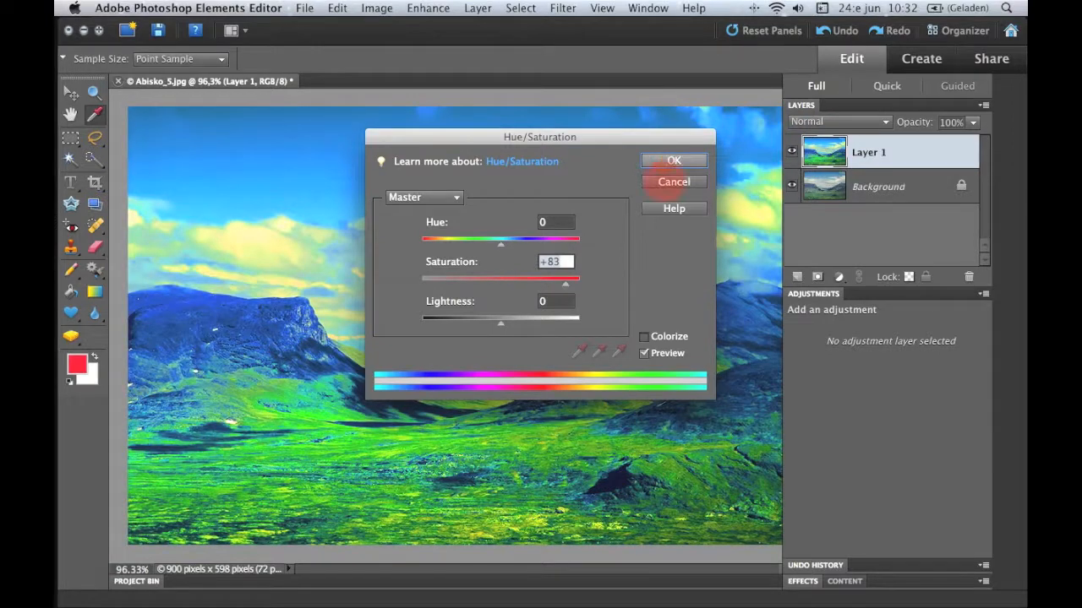
left_click(673, 160)
- Hide and show the saturated Layer 1 repeatedly to compare it with the original photo
left_click(791, 151)
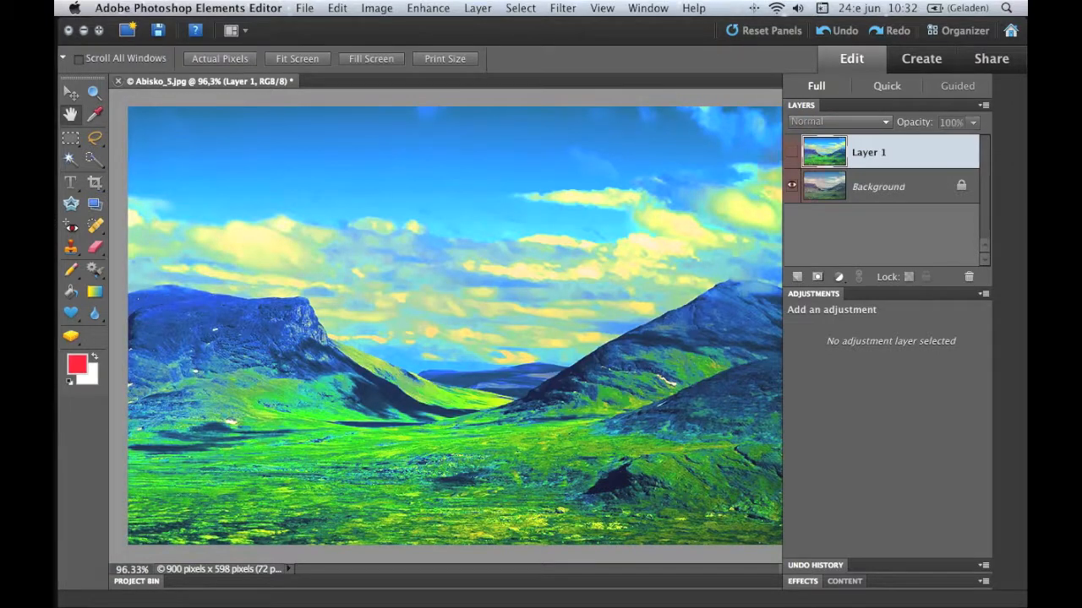
left_click(790, 152)
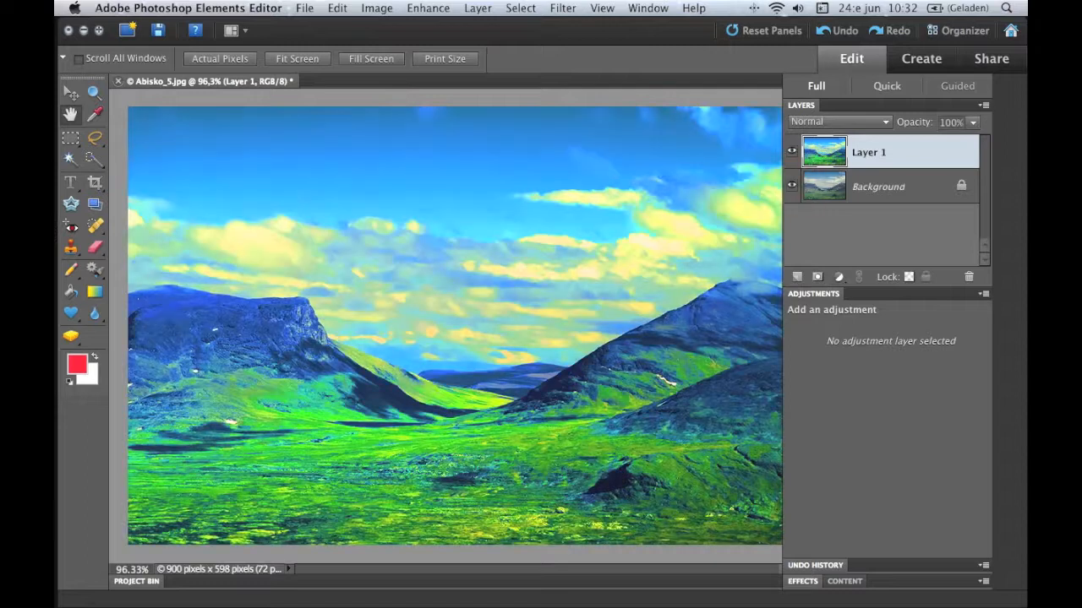
left_click(791, 151)
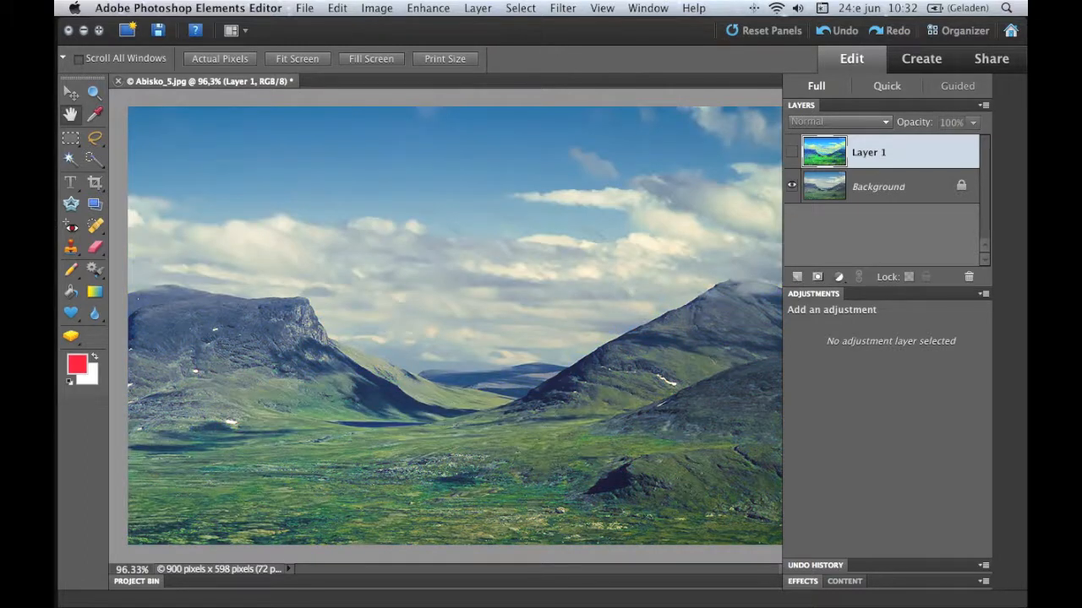
left_click(791, 151)
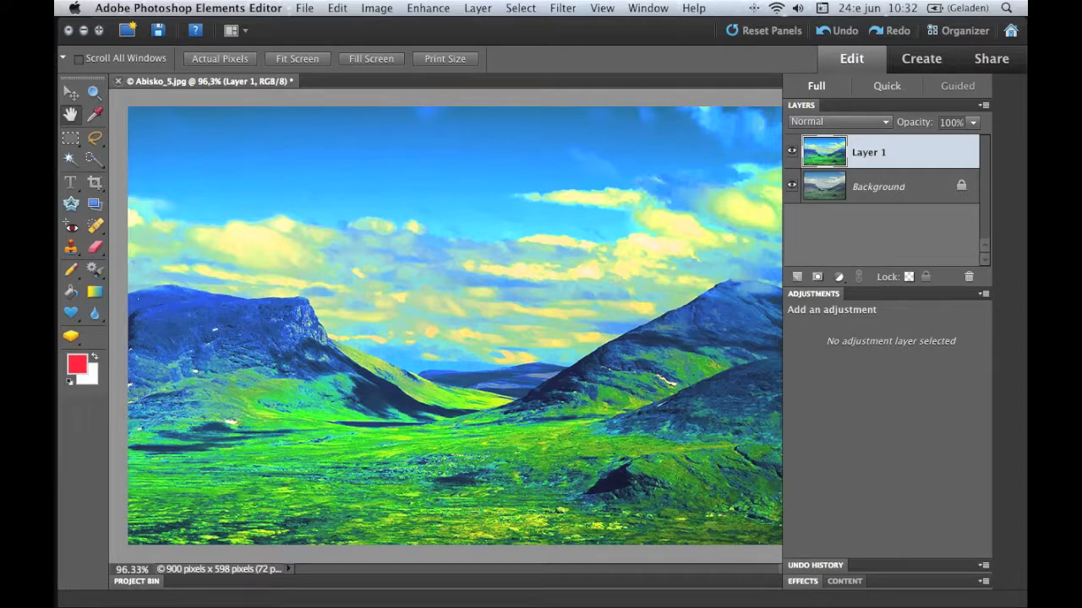
- Reduce the opacity of Layer 1 to 20% and toggle its visibility to compare the softened effect with the original
left_click_drag(921, 122, 856, 124)
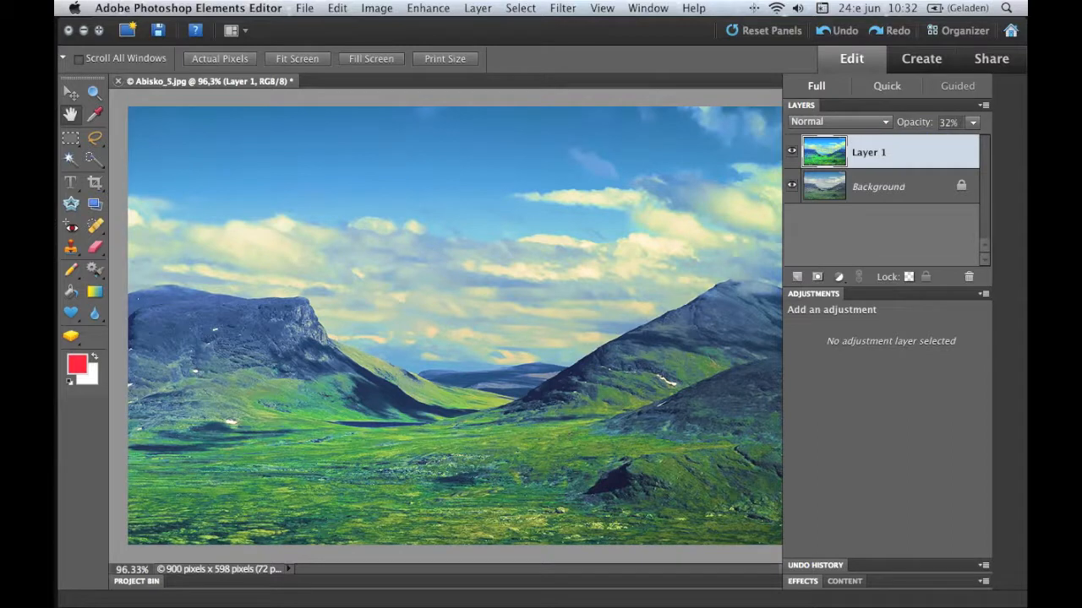
left_click_drag(909, 121, 958, 148)
left_click_drag(912, 122, 861, 120)
left_click(791, 151)
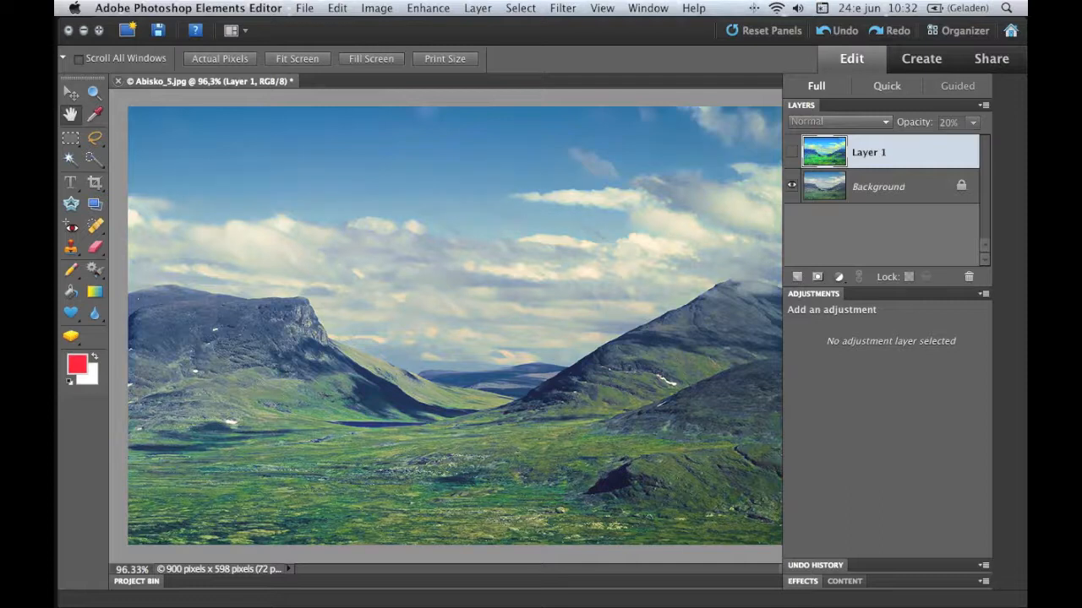
left_click(791, 152)
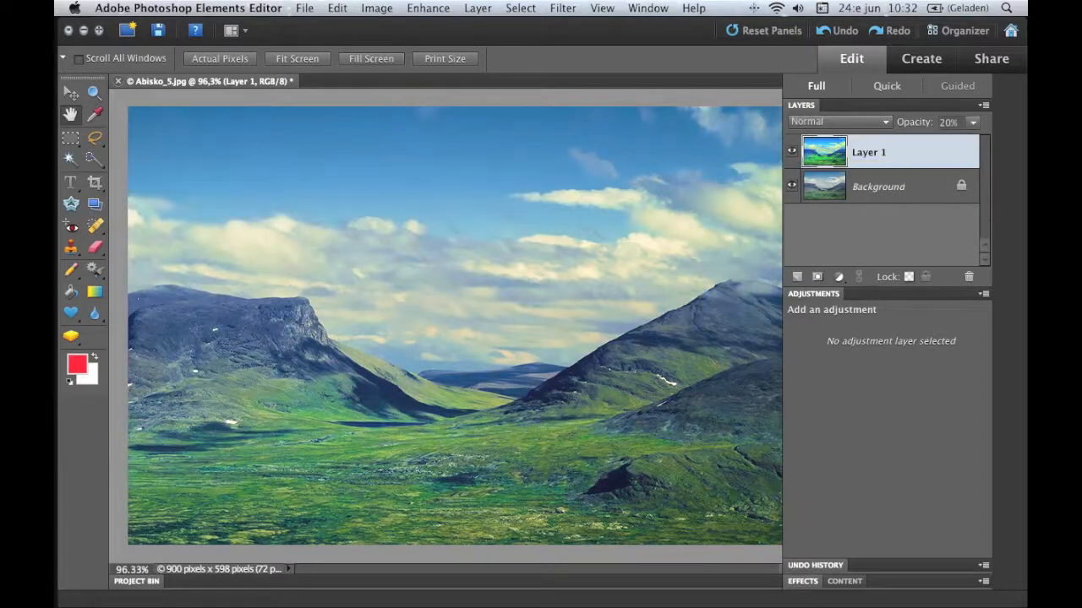
left_click(791, 152)
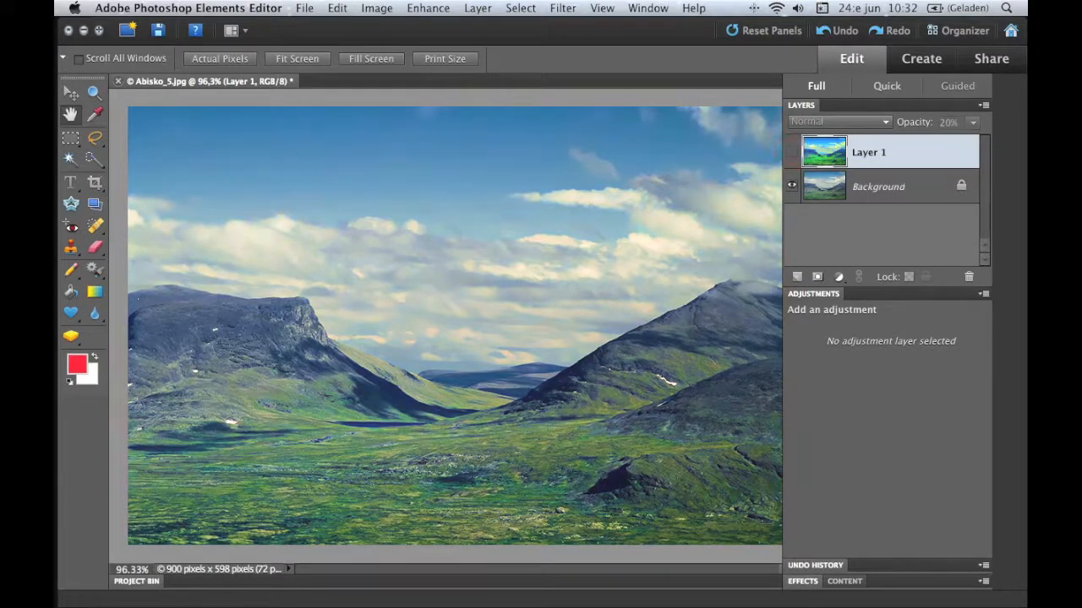
left_click(791, 151)
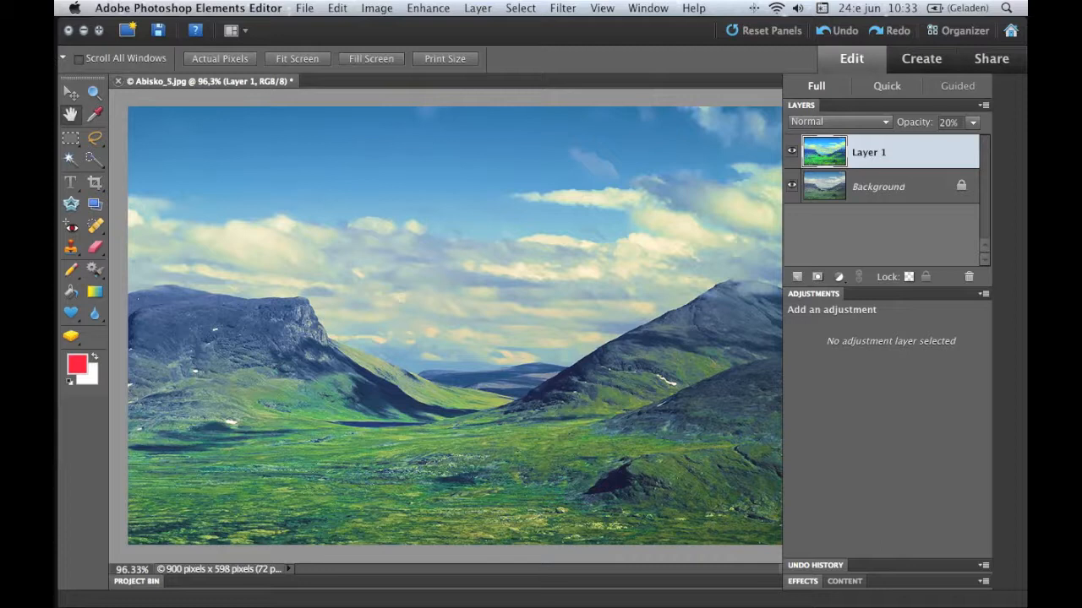
- Replace the saturated Layer 1 with a fresh duplicate of the Background layer
left_click_drag(917, 152, 969, 276)
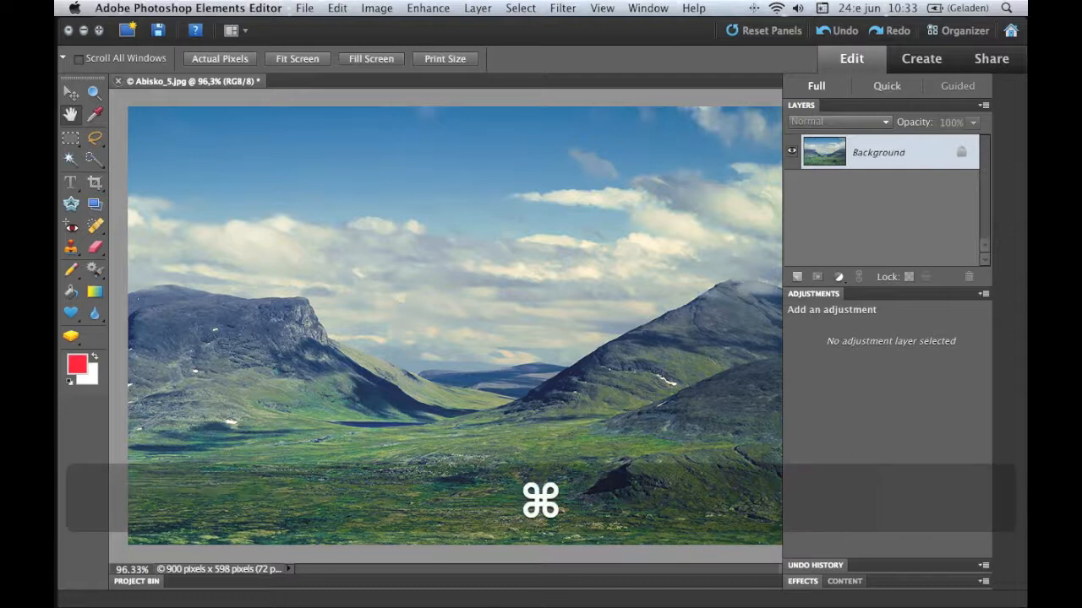
key("super+j")
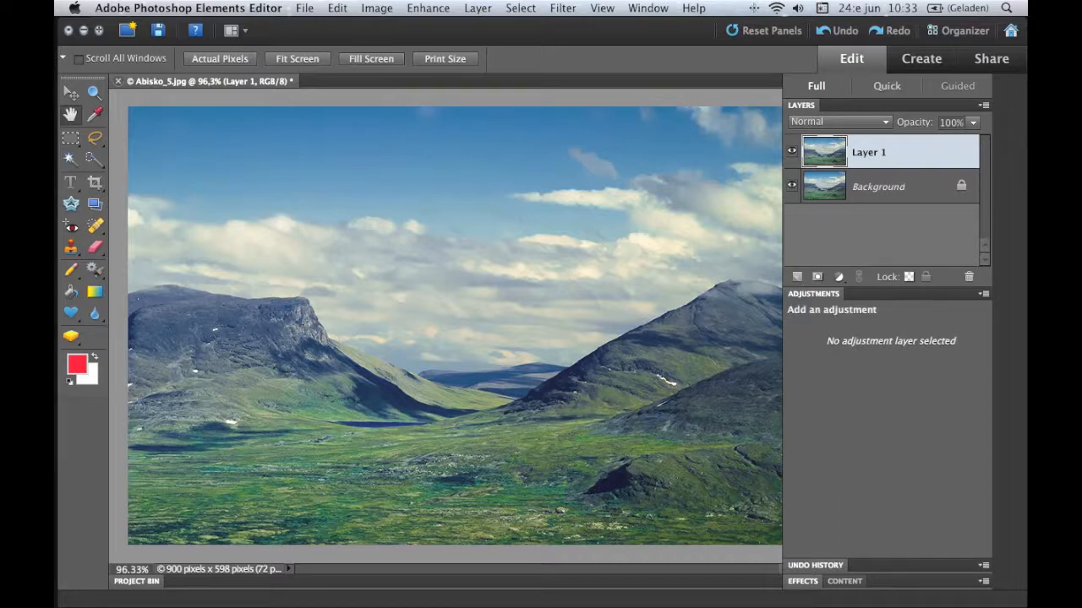
- Try the Overlay, Soft Light, Hard Light and Vivid Light blend modes on Layer 1, and return it to Overlay
left_click(885, 122)
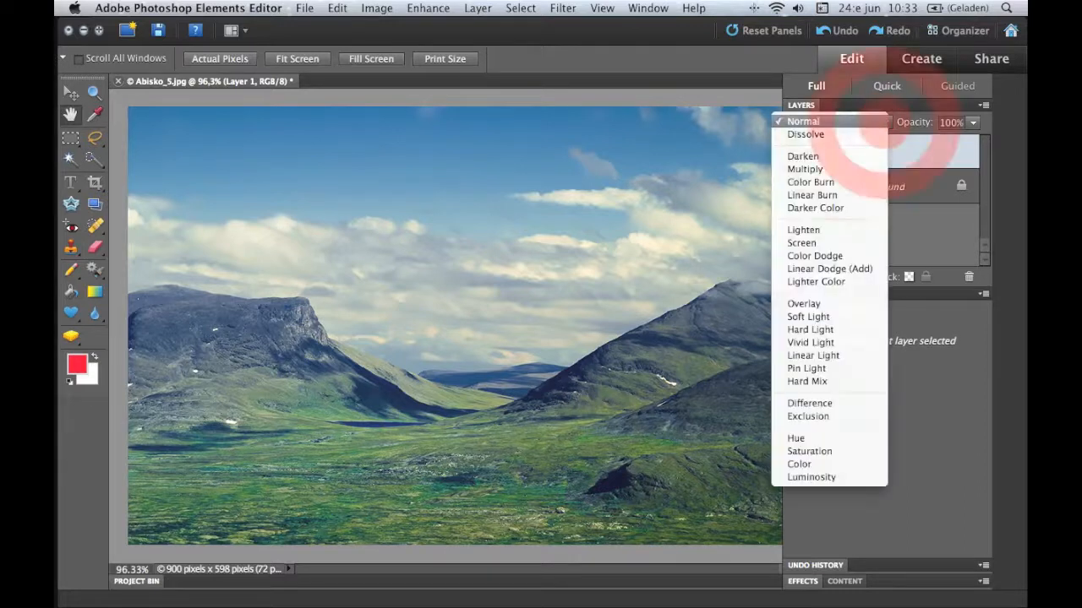
left_click(803, 303)
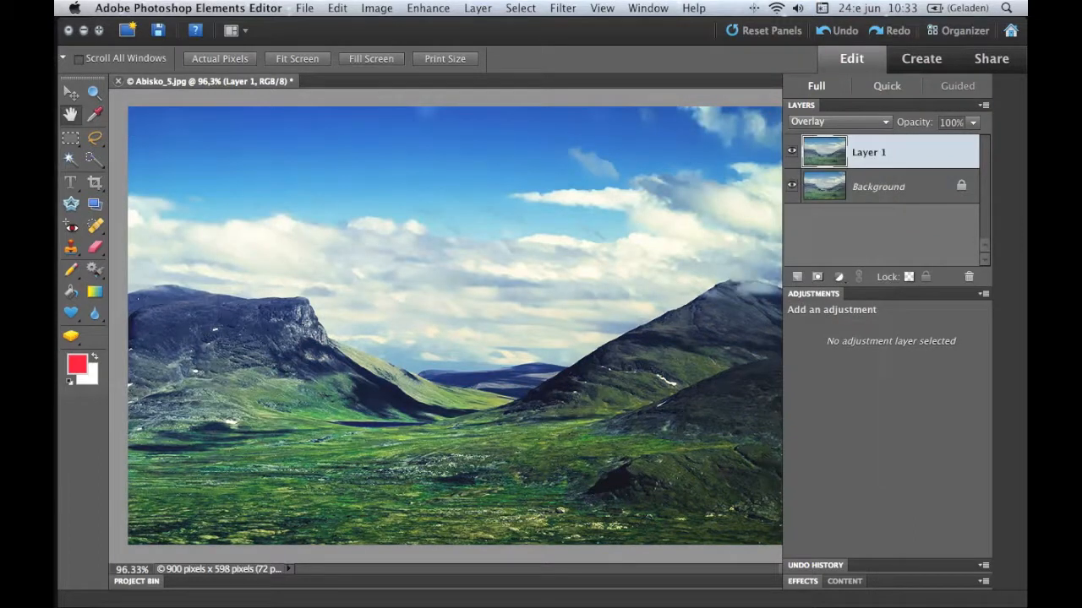
left_click(855, 123)
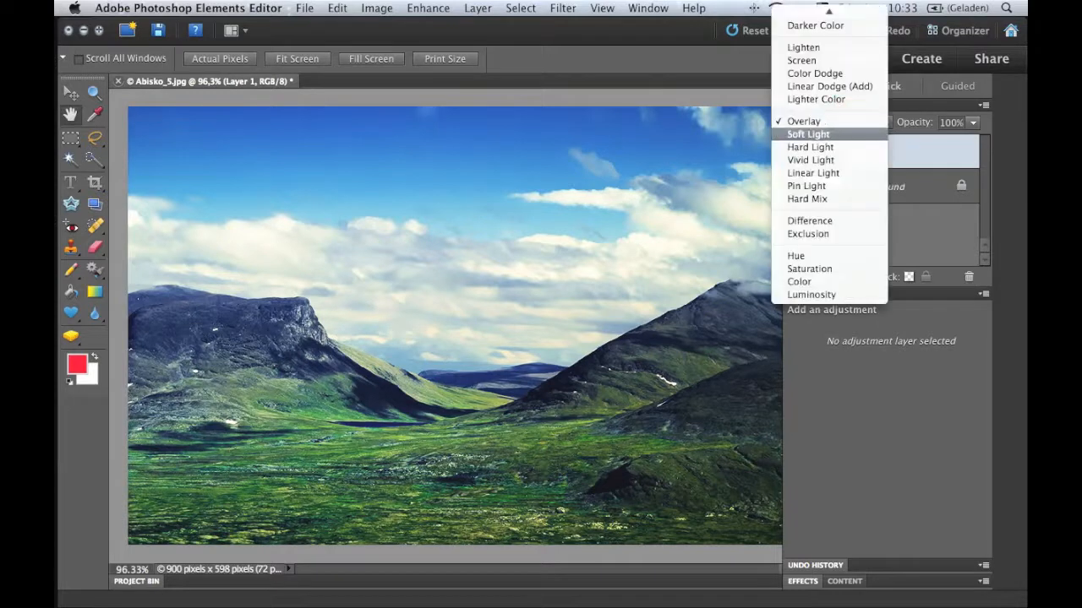
left_click(821, 134)
left_click(845, 122)
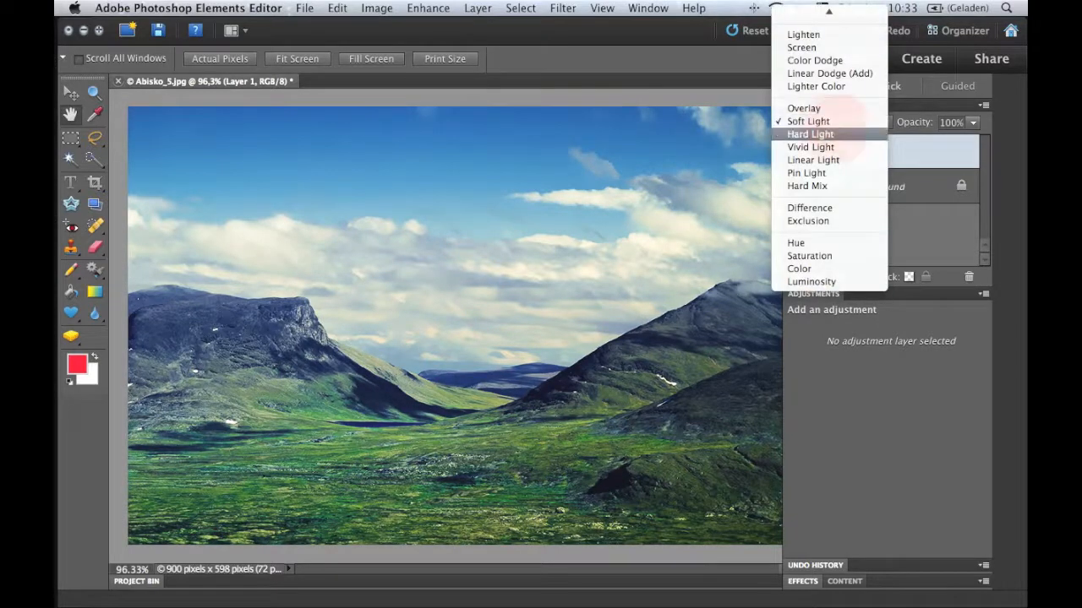
left_click(821, 135)
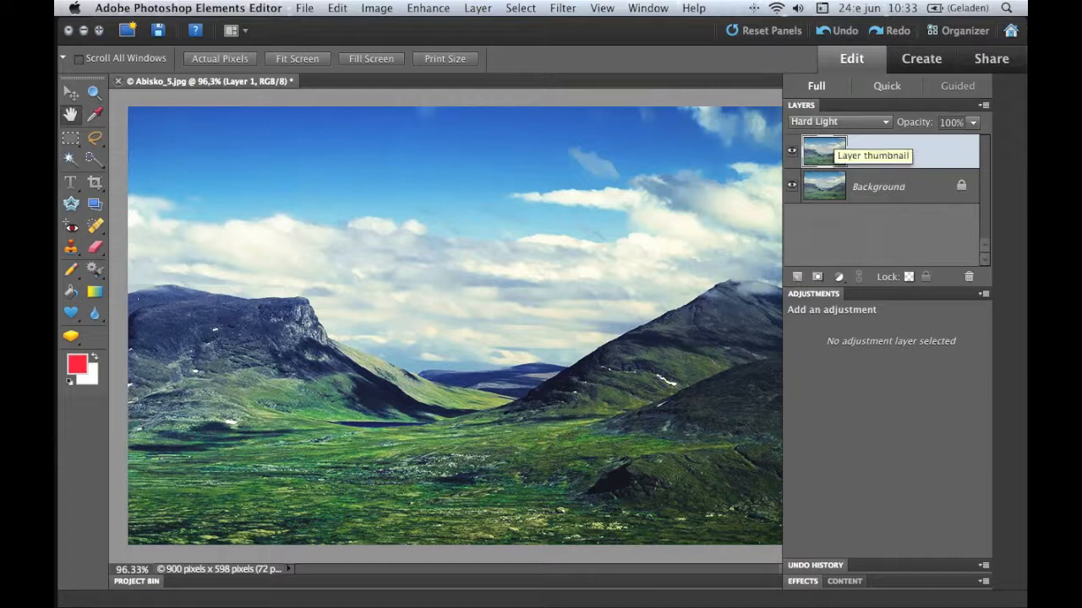
left_click(824, 122)
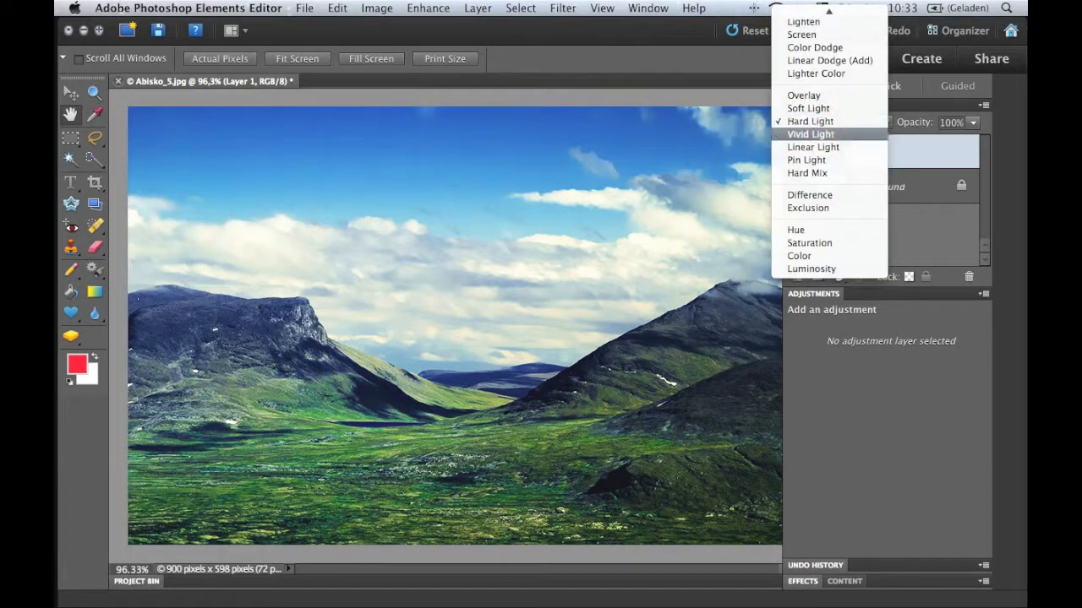
left_click(810, 134)
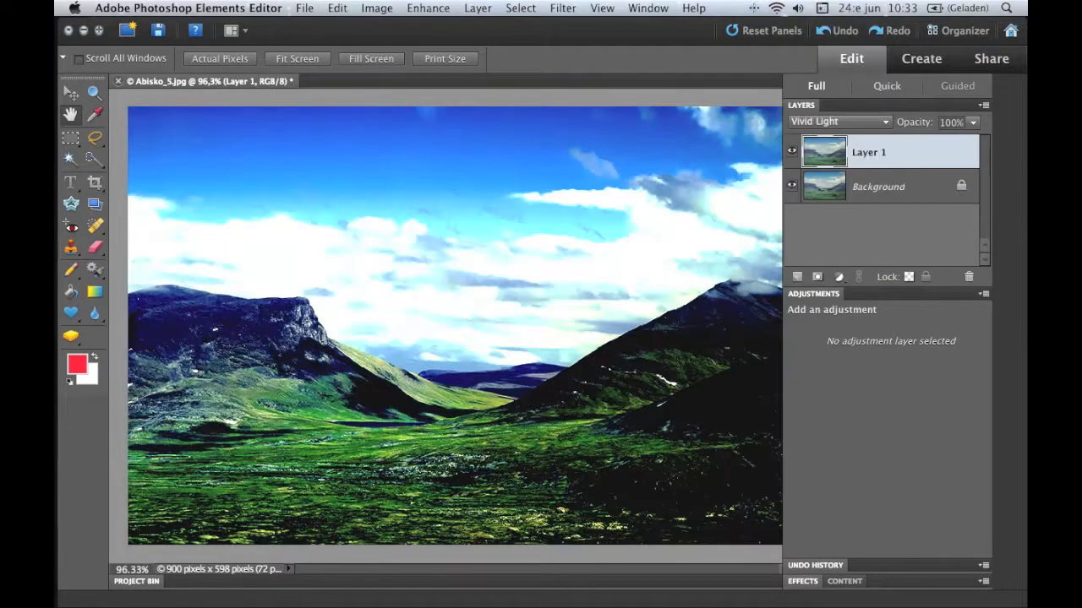
left_click(836, 121)
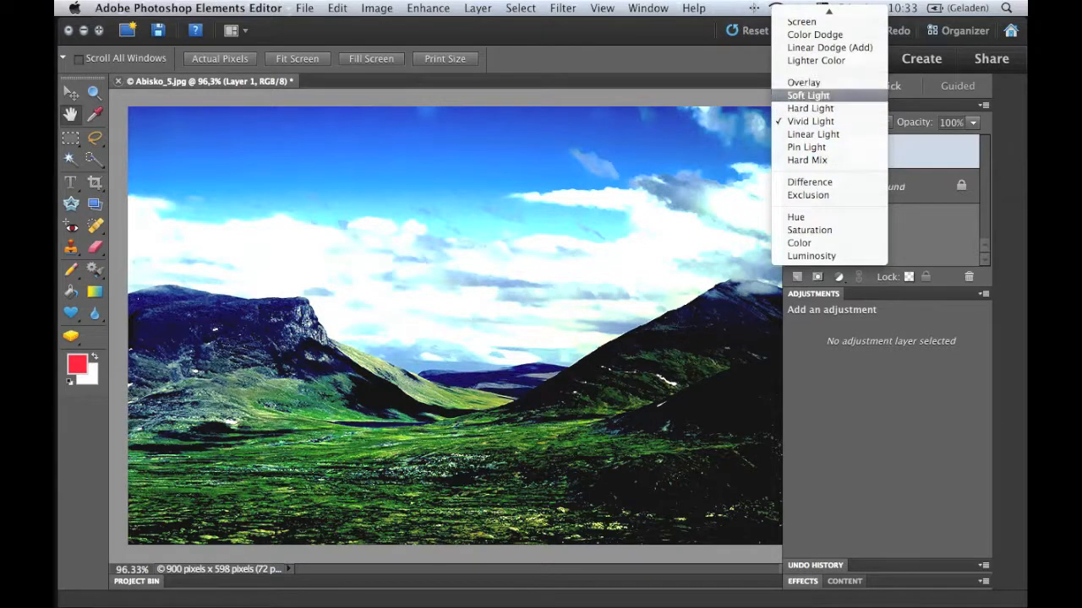
left_click(804, 82)
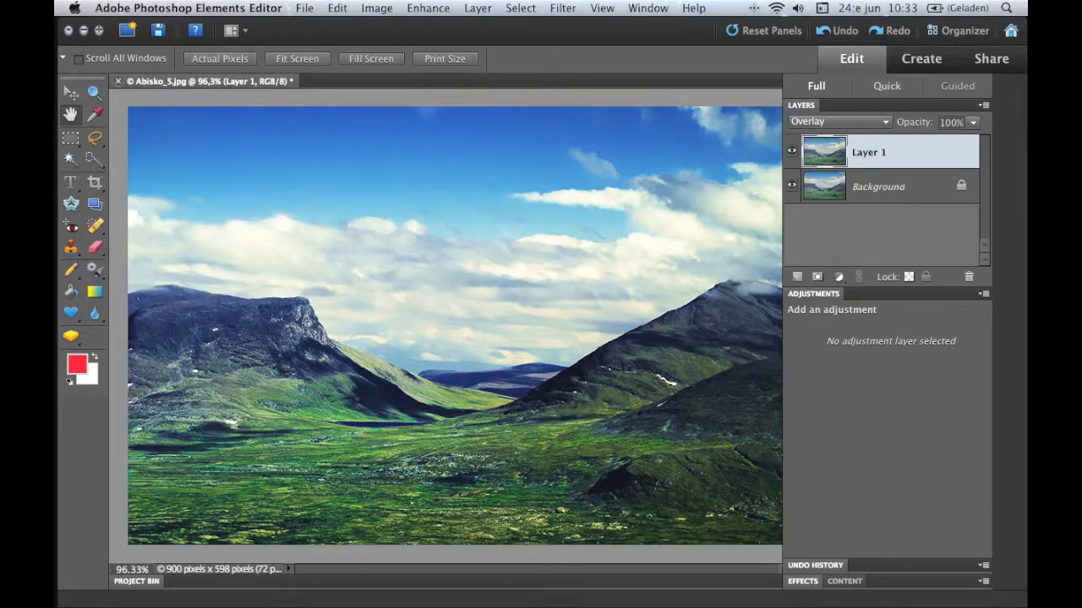
- Reduce the Overlay layer's opacity to 60% and toggle its visibility to compare the effect with the original photo
left_click(792, 151)
left_click(792, 151)
left_click_drag(905, 122, 893, 120)
left_click(791, 150)
left_click(791, 149)
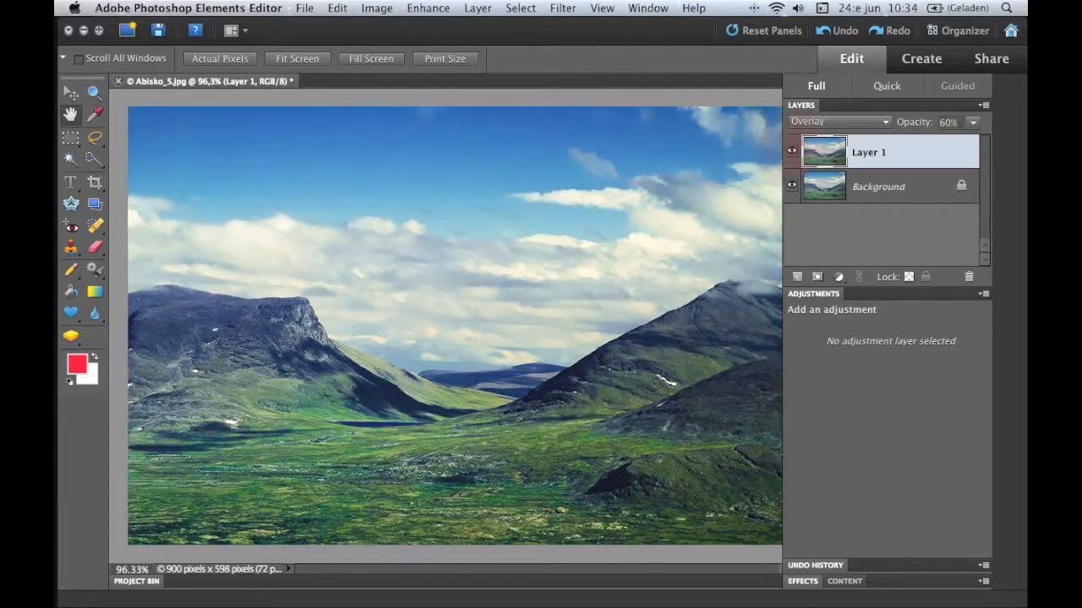
left_click(791, 149)
left_click(791, 150)
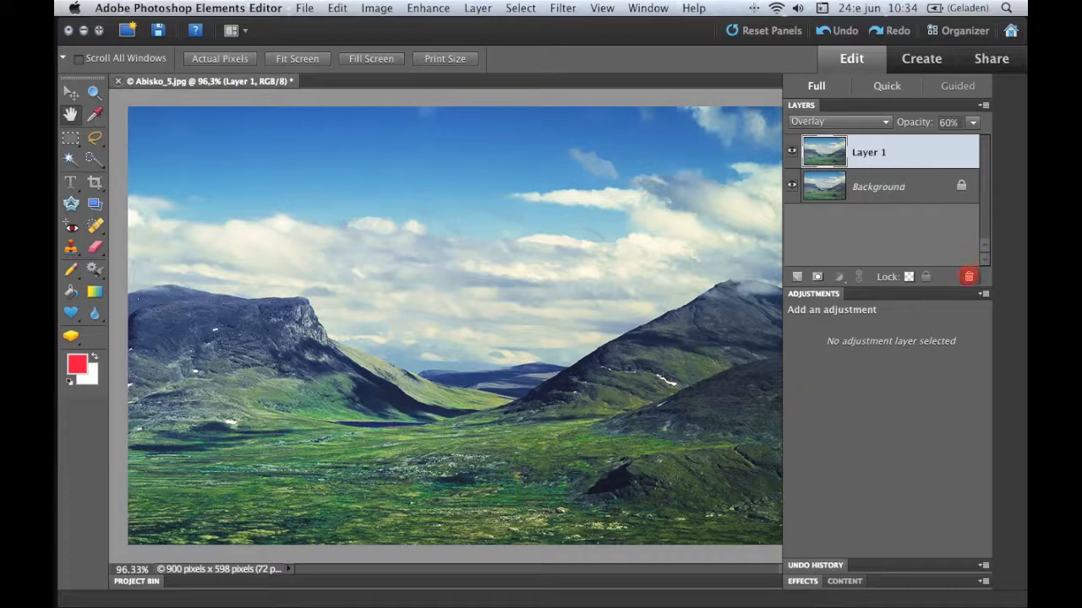
- Replace Layer 1 with a fresh Background duplicate and sharpen it with Adjust Sharpness at 115% amount, 0.6 pixels radius, removing Lens Blur
left_click(968, 276)
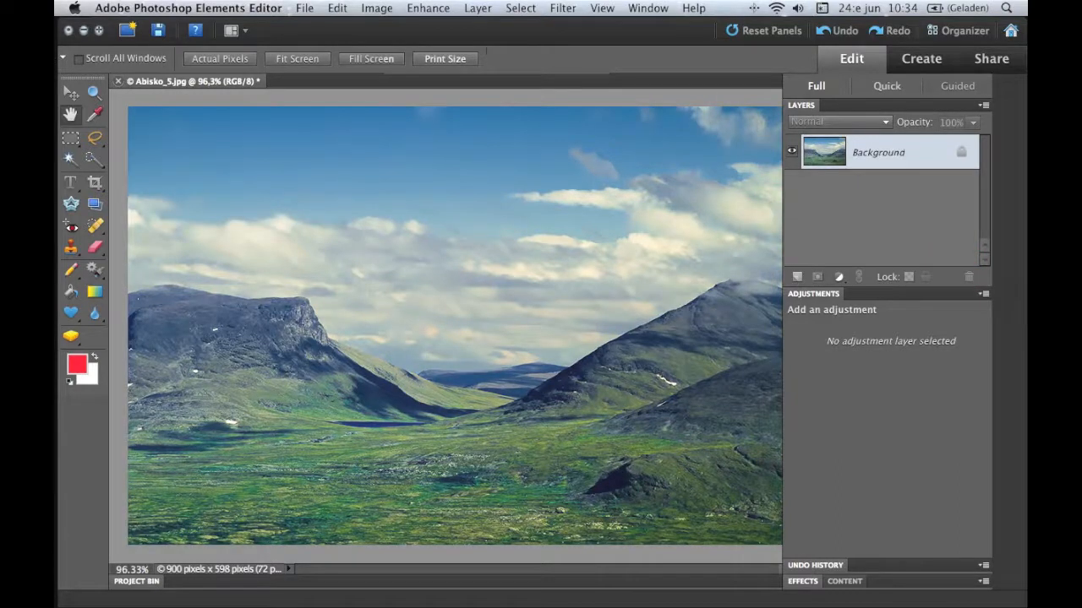
key("super+j")
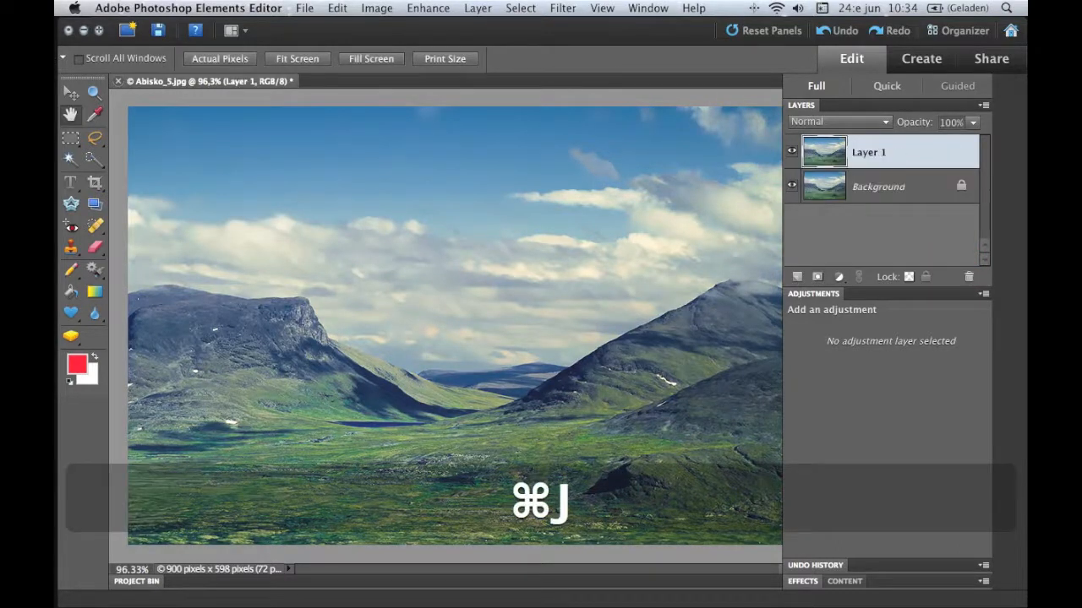
left_click(428, 8)
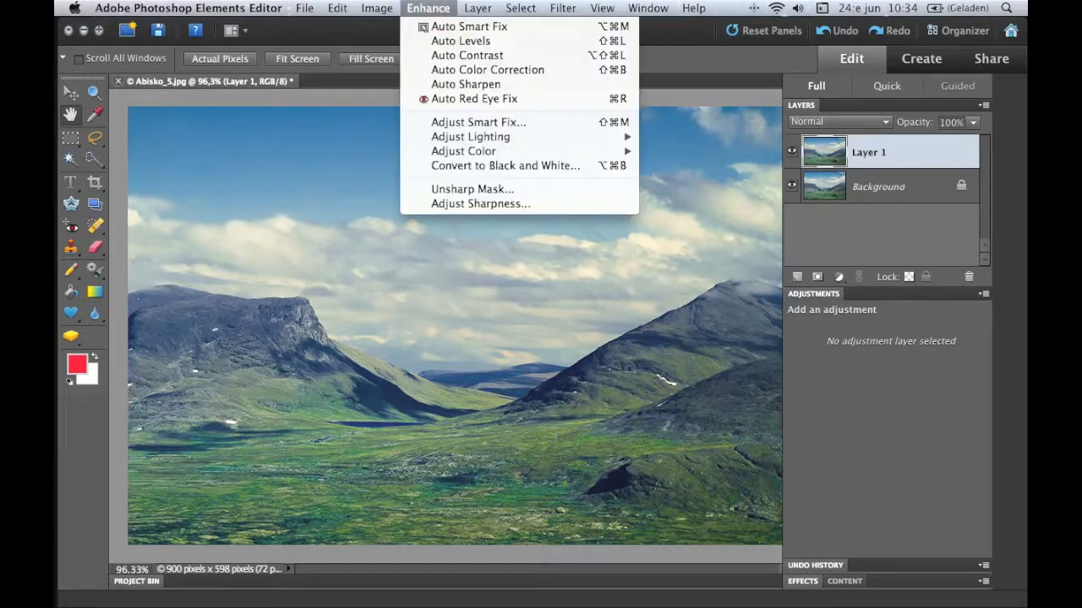
left_click(494, 205)
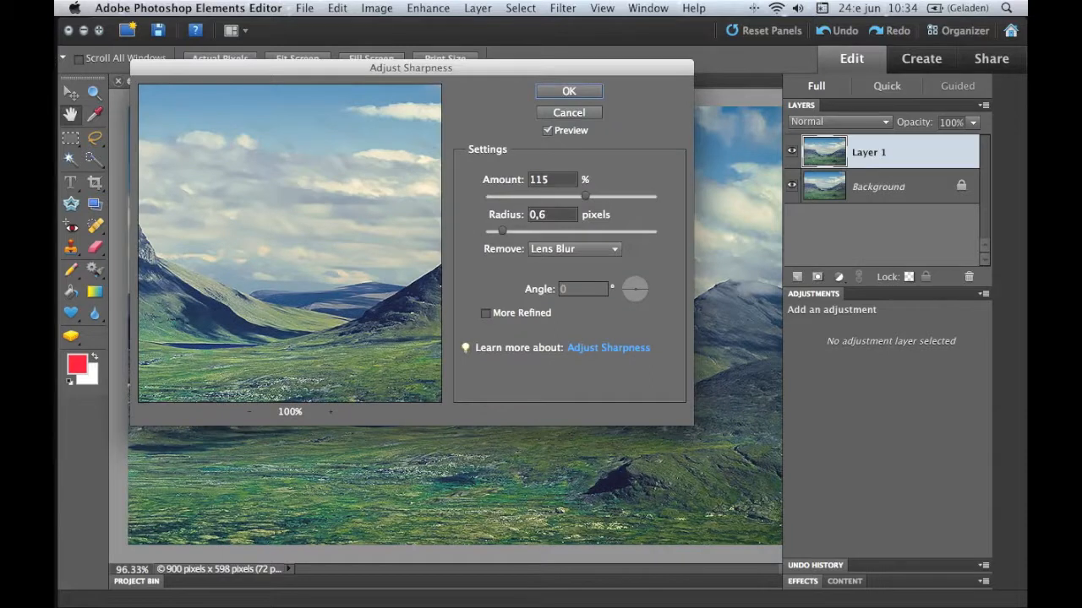
left_click_drag(314, 328, 355, 301)
left_click(355, 304)
left_click(350, 314)
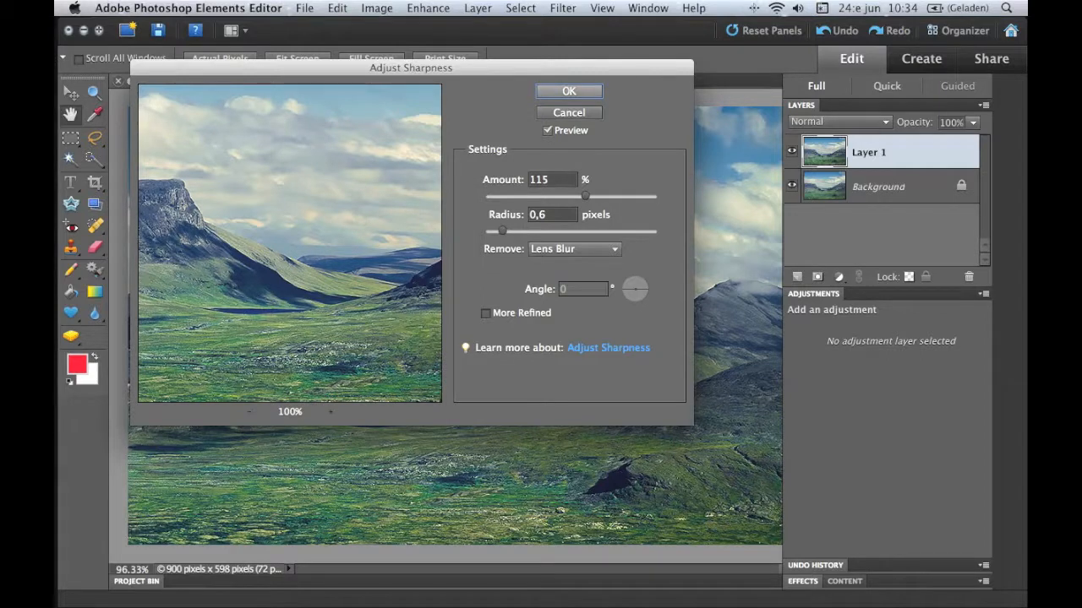
left_click(580, 93)
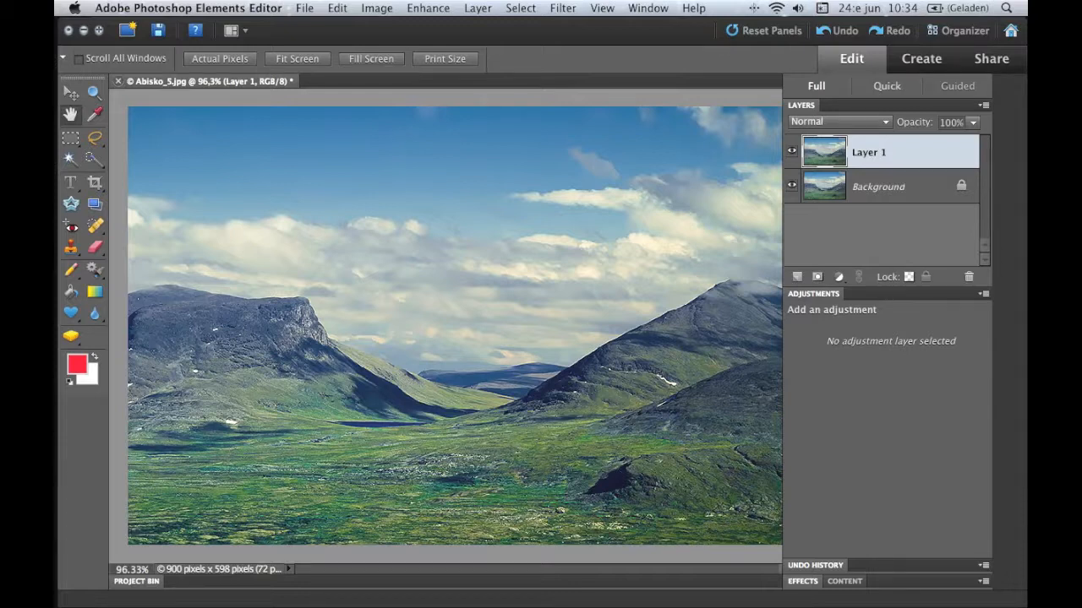
- Toggle the sharpened Layer 1 to compare it with the original and reduce its opacity to 67%
left_click(791, 151)
left_click(792, 151)
left_click(792, 151)
left_click(792, 151)
left_click_drag(918, 121, 887, 121)
left_click(792, 152)
- Rename Layer 1 as "sharpen"
double_click(869, 152)
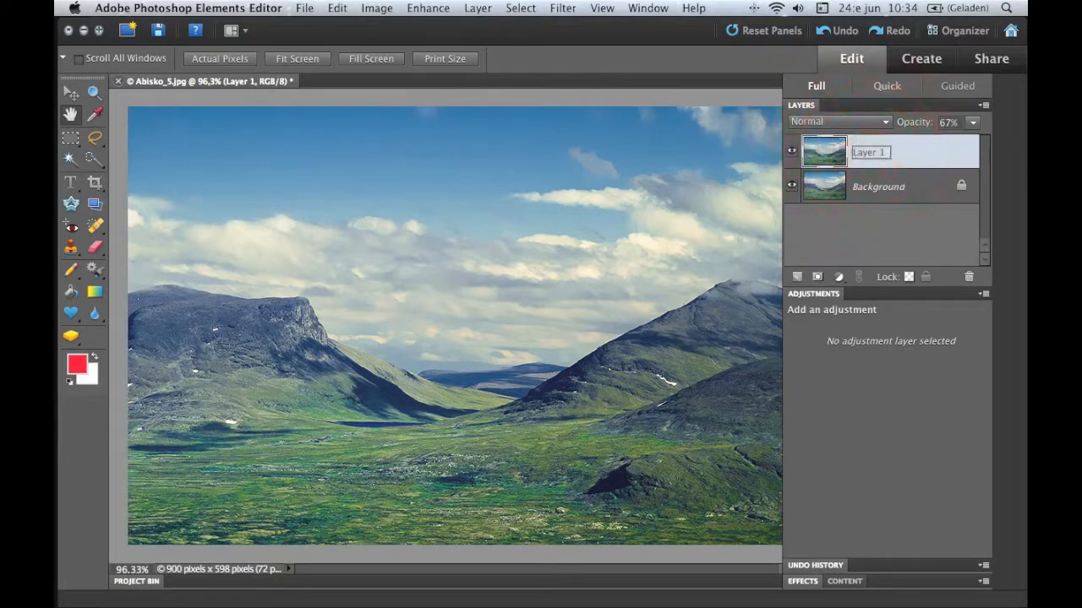
type("s")
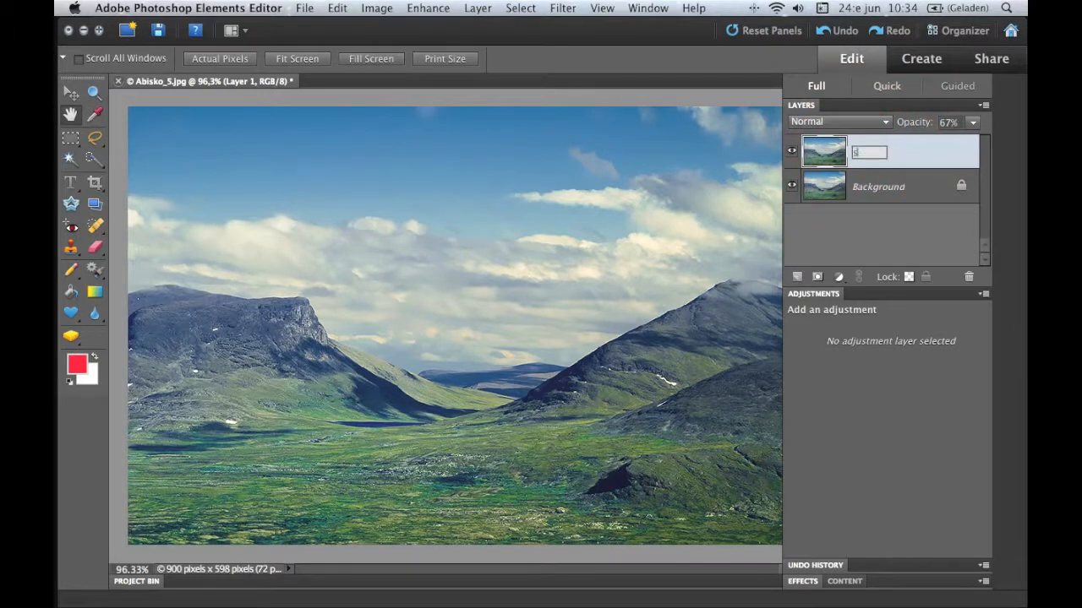
type("harpen")
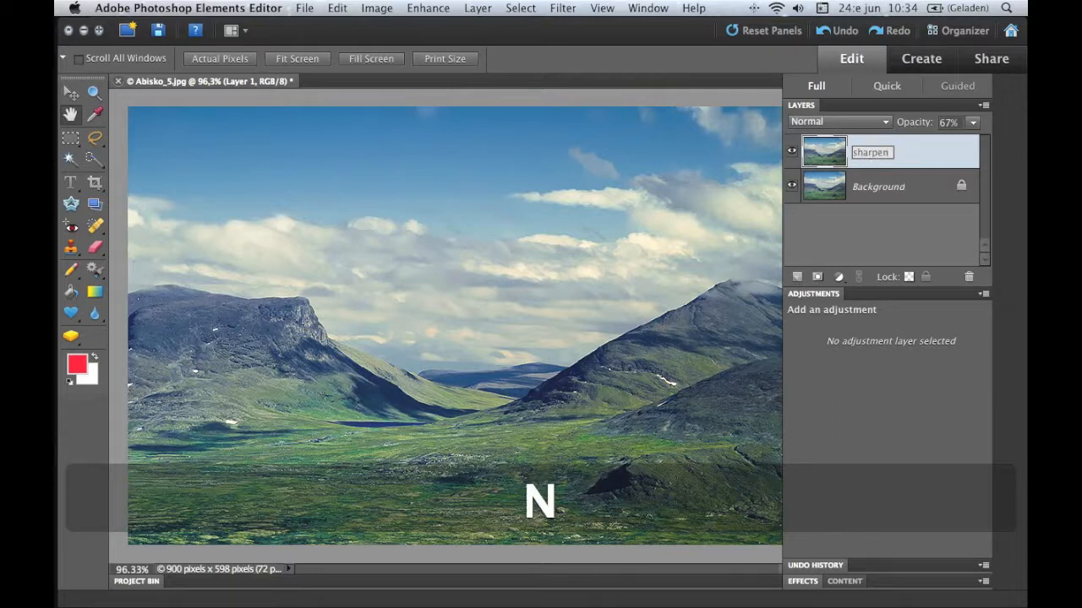
left_click(918, 151)
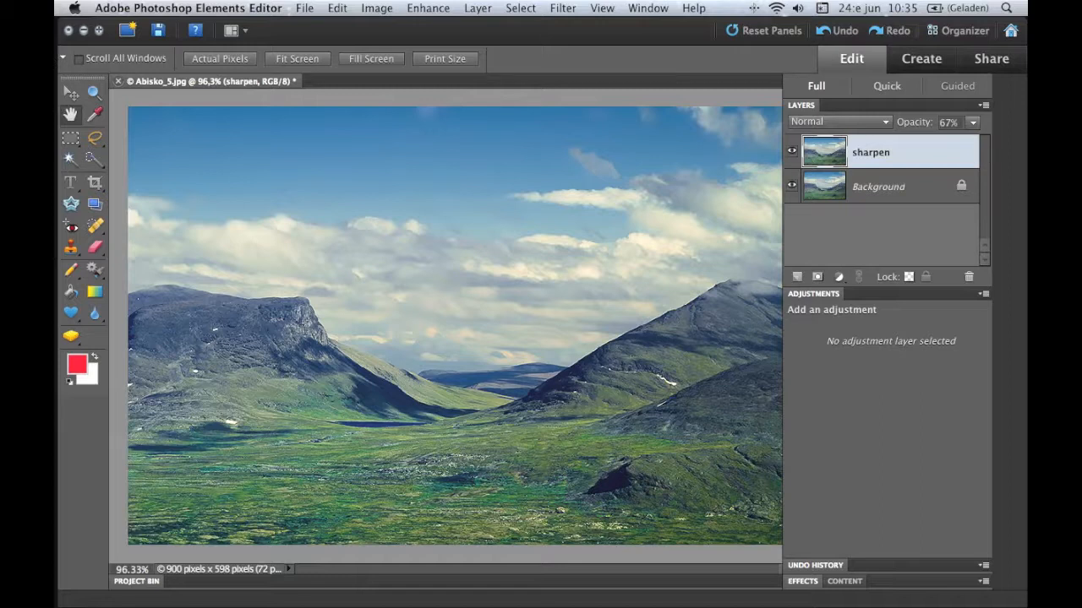
- Hide and show the sharpen layer to compare the softened sharpening with the original photo
left_click(793, 150)
left_click(793, 151)
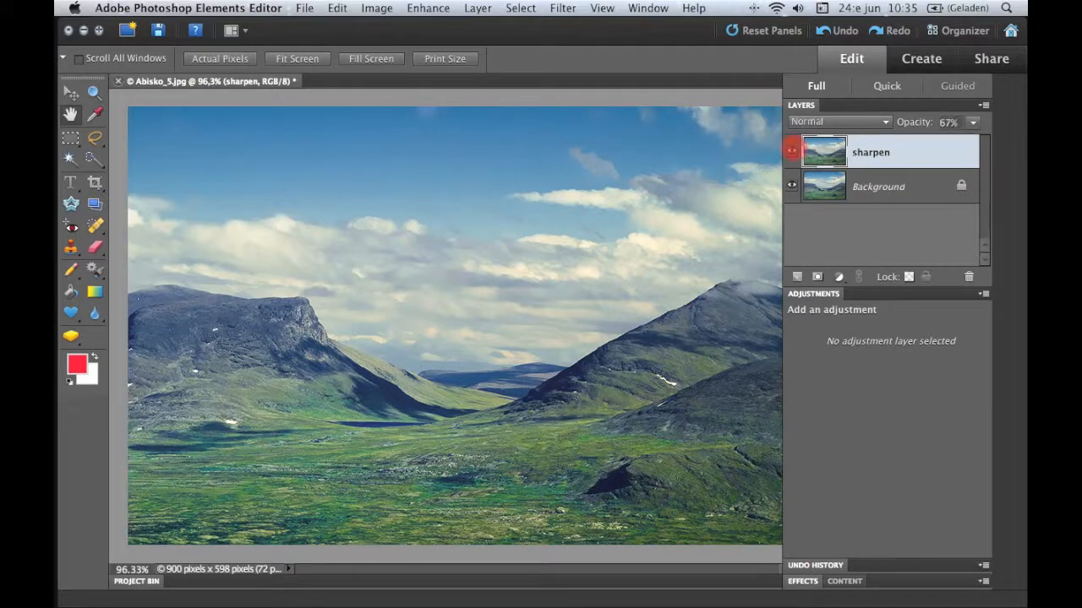
left_click(792, 150)
left_click(793, 150)
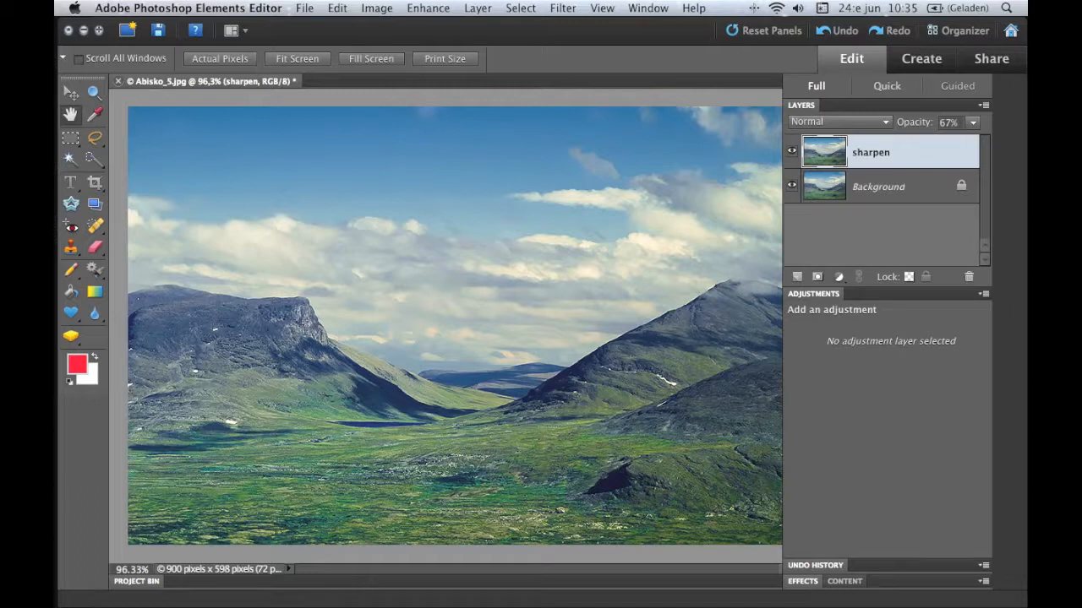
- Replace the sharpen layer with a fresh duplicate of the Background and add a Levels adjustment layer above it
left_click_drag(924, 154, 968, 276)
key("super+j")
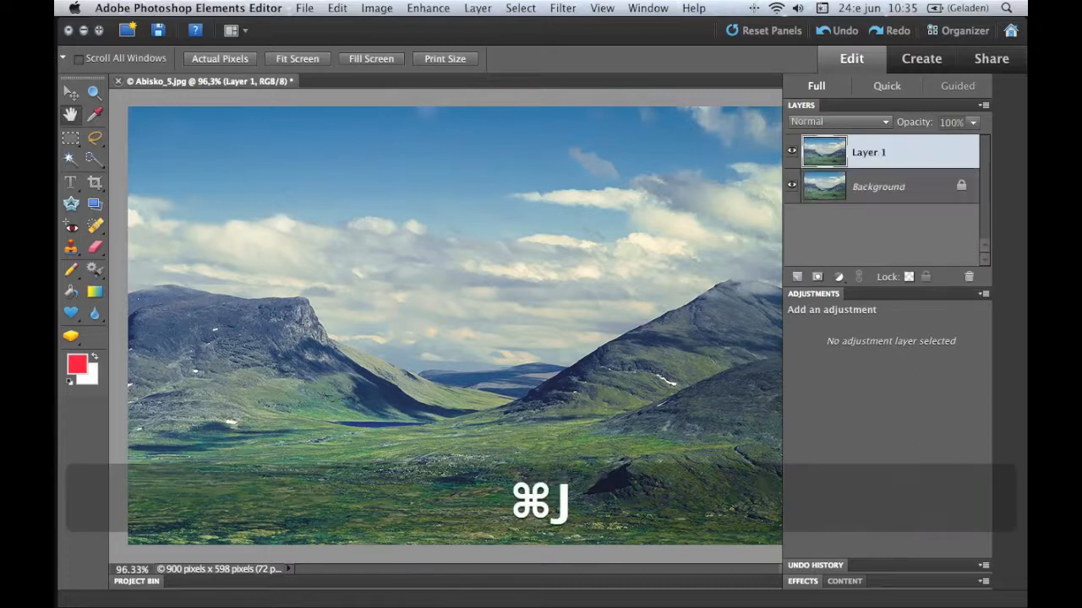
left_click(839, 276)
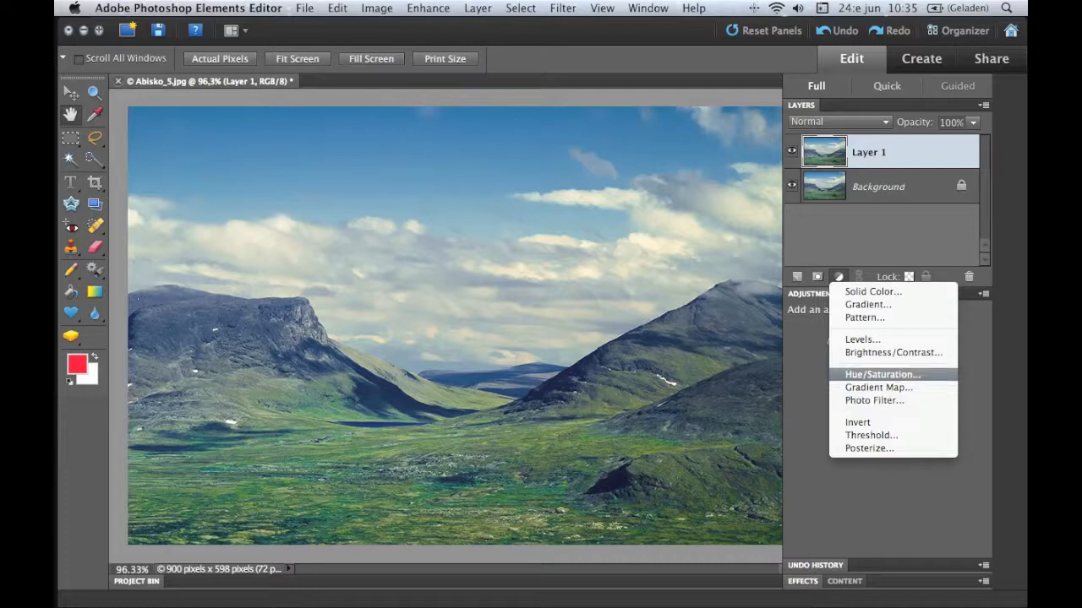
left_click(862, 339)
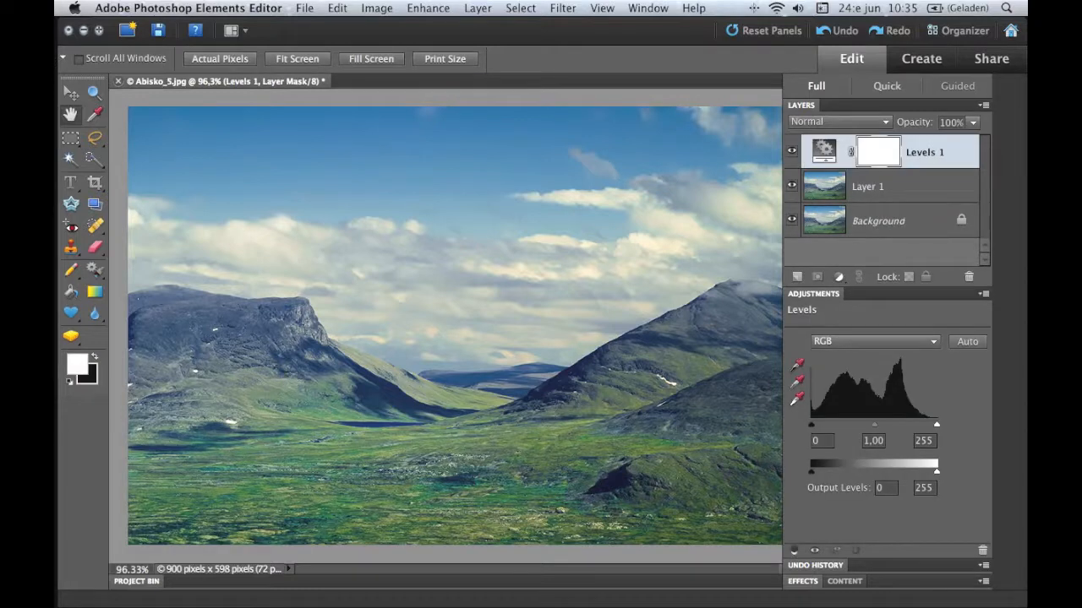
- Delete the duplicate Layer 1 and set the Levels 1 input black point to 29 and white point to 233
left_click(923, 186)
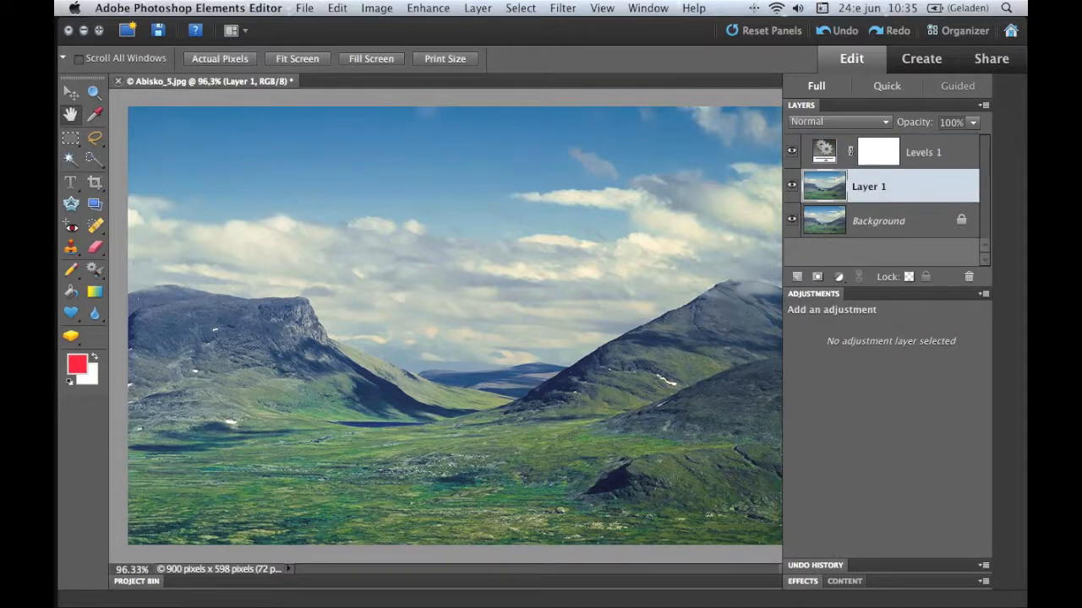
left_click(969, 277)
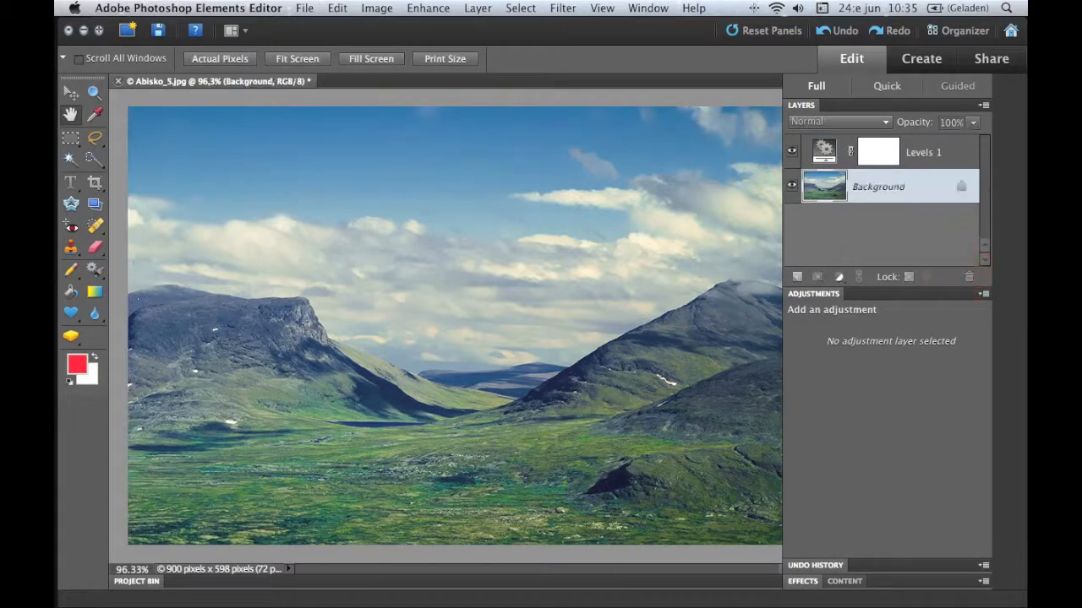
left_click(963, 152)
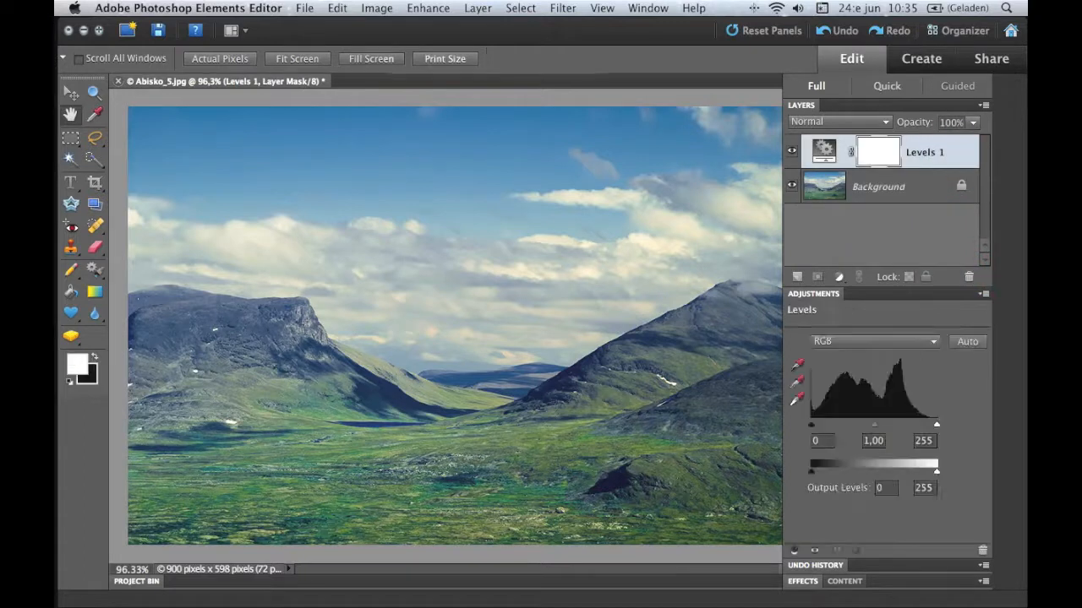
left_click_drag(811, 424, 822, 425)
left_click_drag(936, 424, 926, 425)
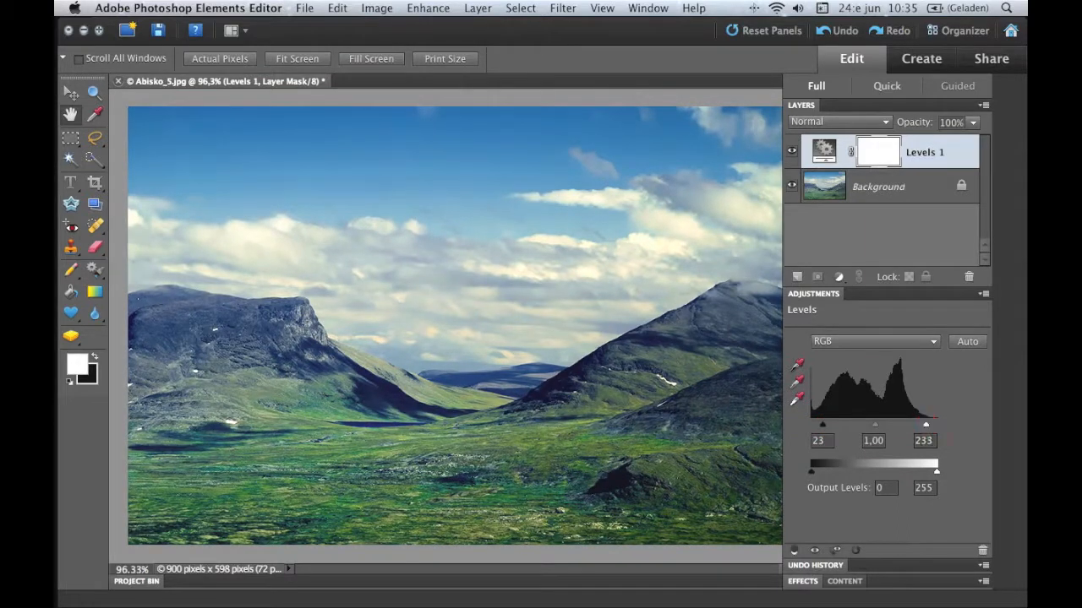
left_click_drag(822, 425, 825, 425)
- Hide and show the Levels 1 adjustment layer to compare the added contrast with the original photo
left_click(791, 151)
left_click(792, 151)
left_click(792, 152)
left_click(792, 151)
- Set the Levels 1 midtone input to 0.93 and toggle the adjustment's visibility to check the darkening
left_click_drag(875, 424, 877, 427)
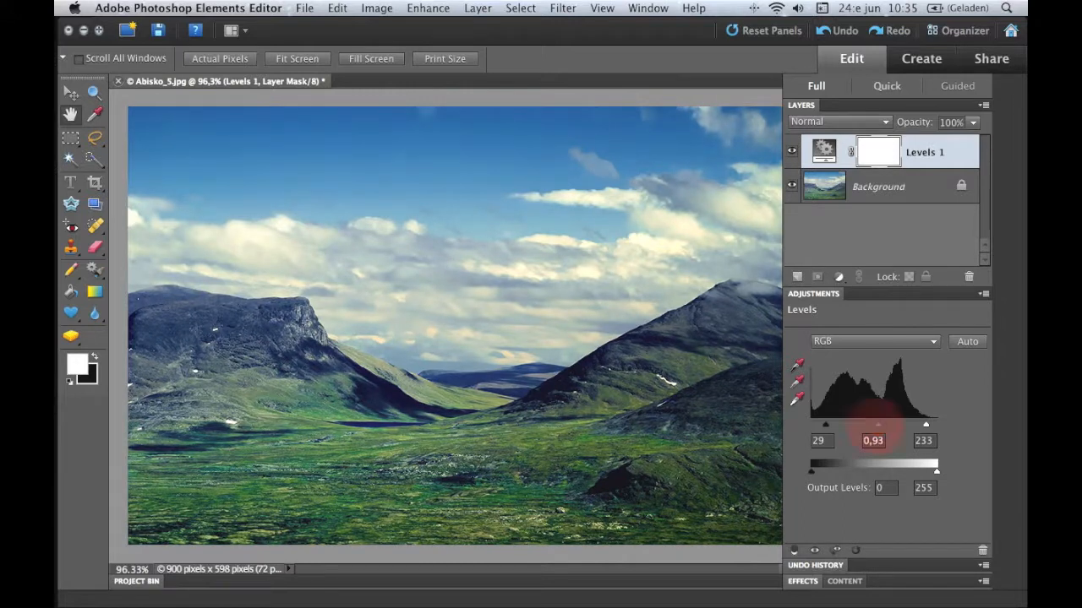
left_click(792, 151)
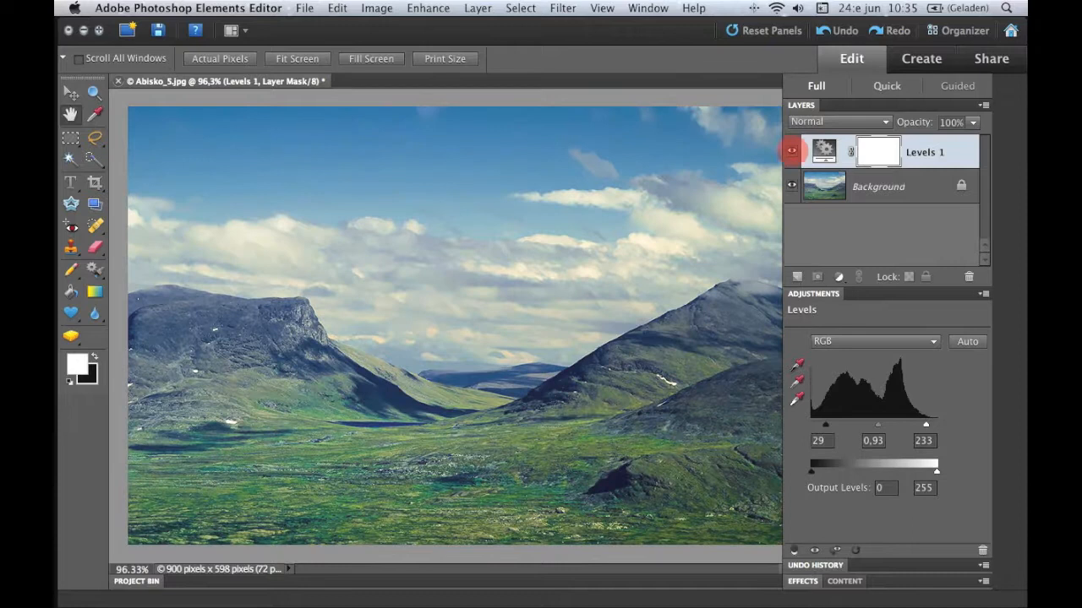
left_click(792, 151)
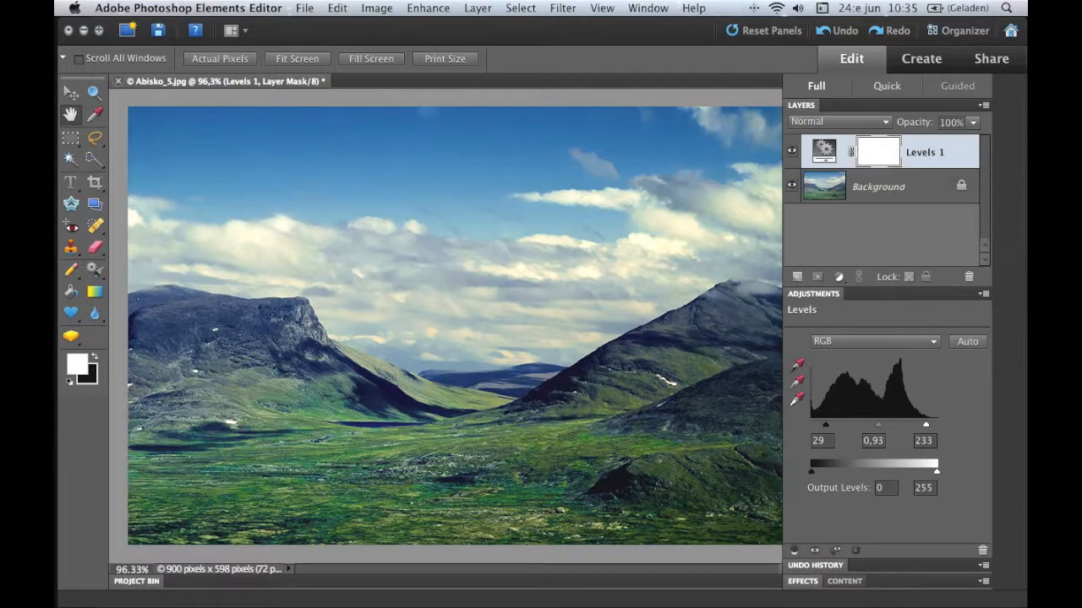
- Change the blend mode of the Levels 1 adjustment layer to Luminosity
left_click_drag(919, 121, 933, 156)
left_click(836, 122)
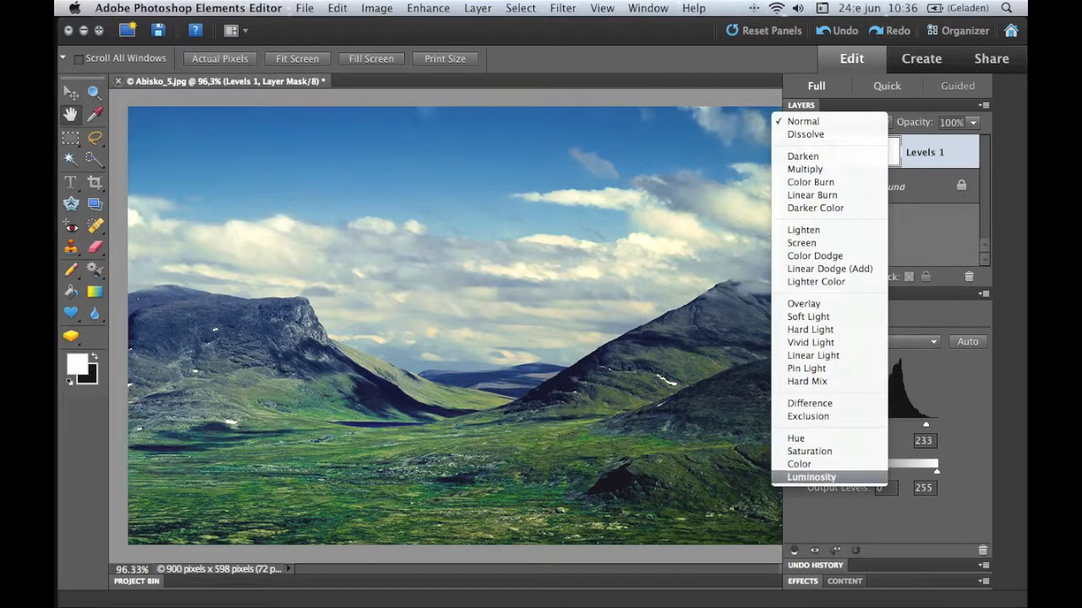
left_click(836, 476)
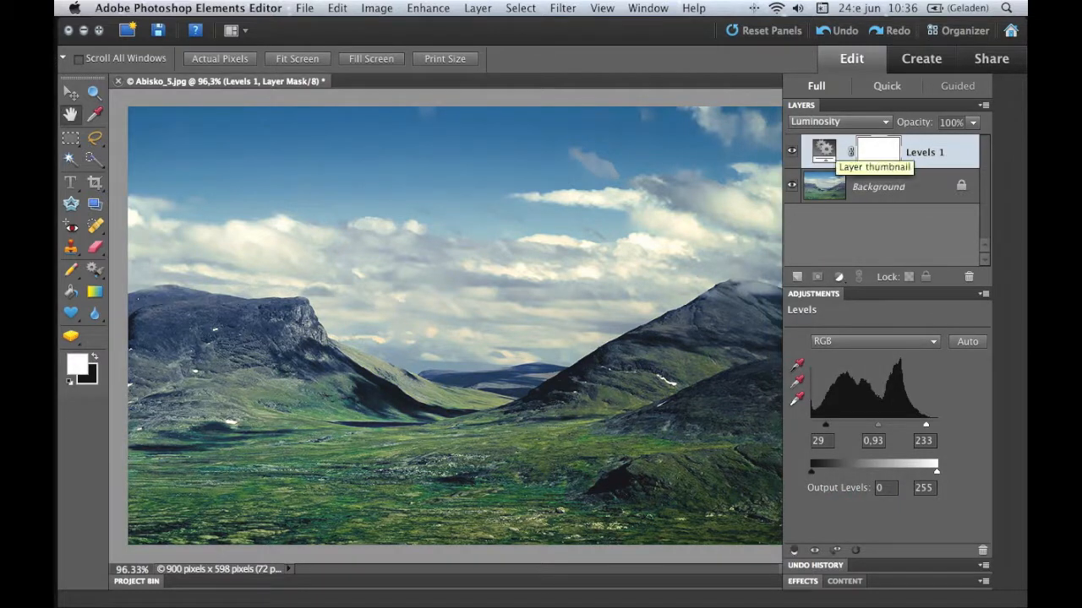
- Switch the Levels 1 layer's blend mode to Normal for comparison and set it back to Luminosity
left_click(836, 122)
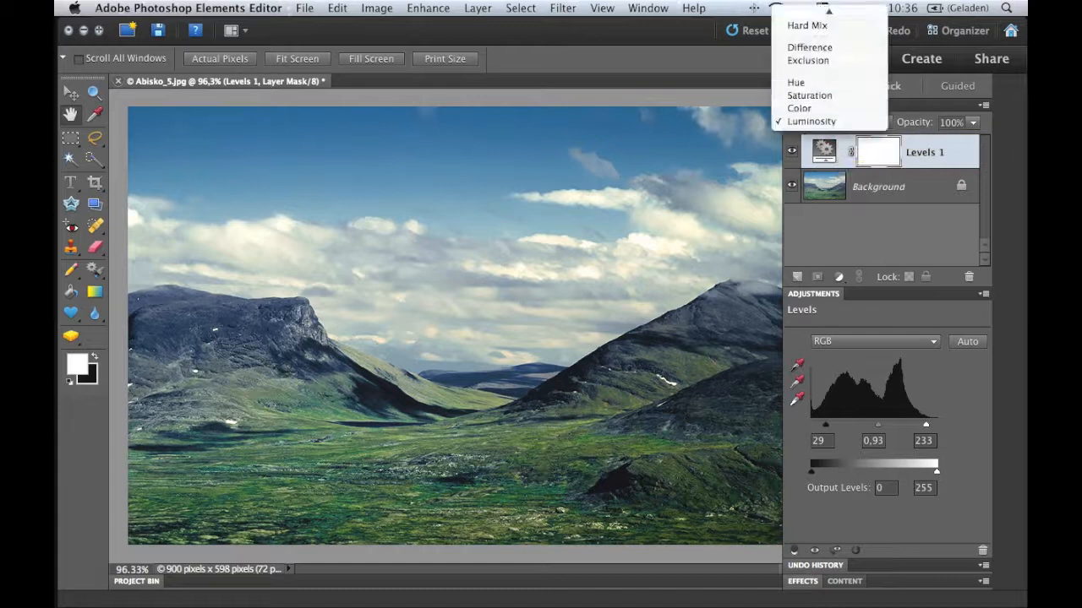
mouse_move(828, 12)
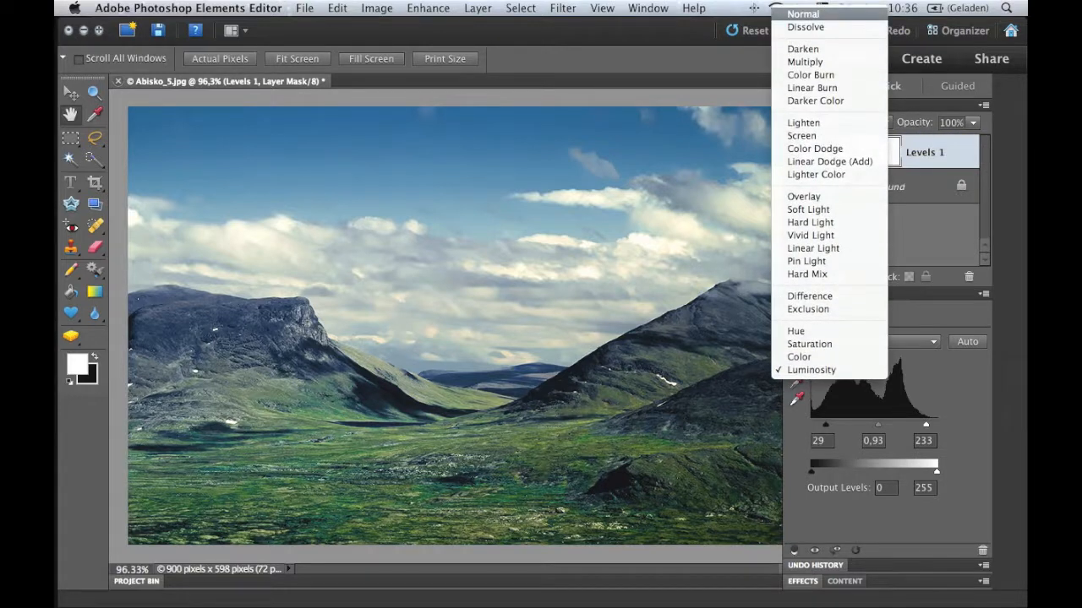
left_click(802, 13)
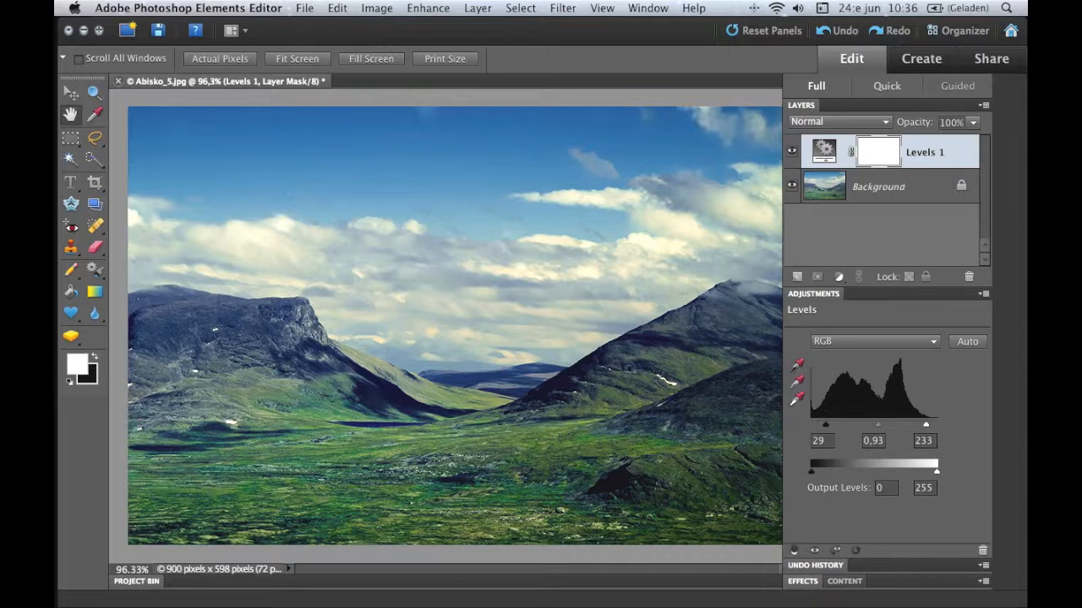
left_click(839, 122)
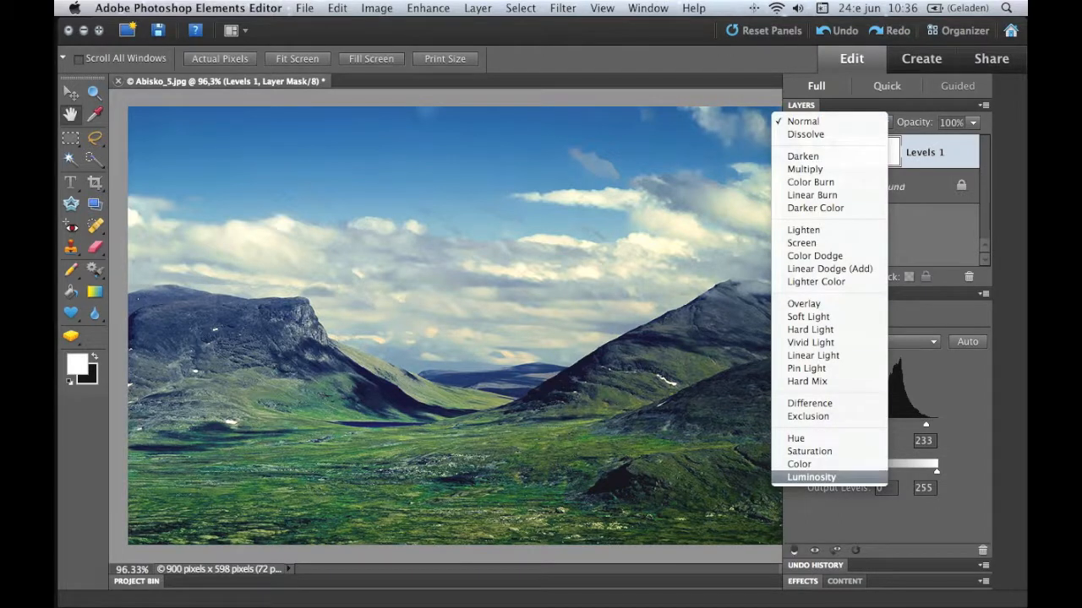
left_click(811, 476)
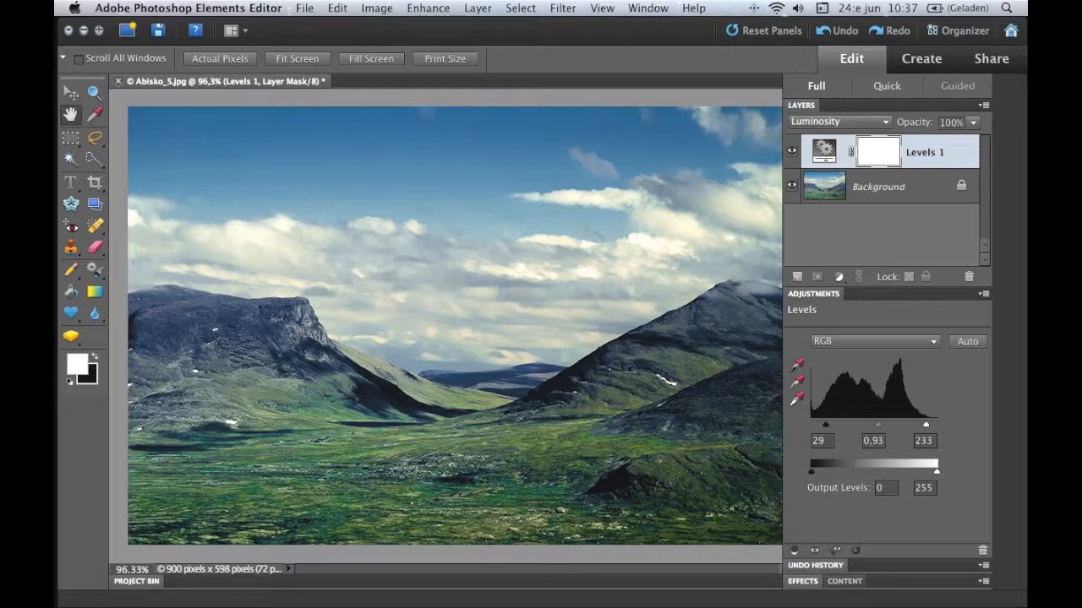
- Hide and show the Levels 1 adjustment layer twice to compare the effect, and select its layer mask
left_click(791, 150)
left_click(791, 150)
left_click(791, 151)
left_click(791, 151)
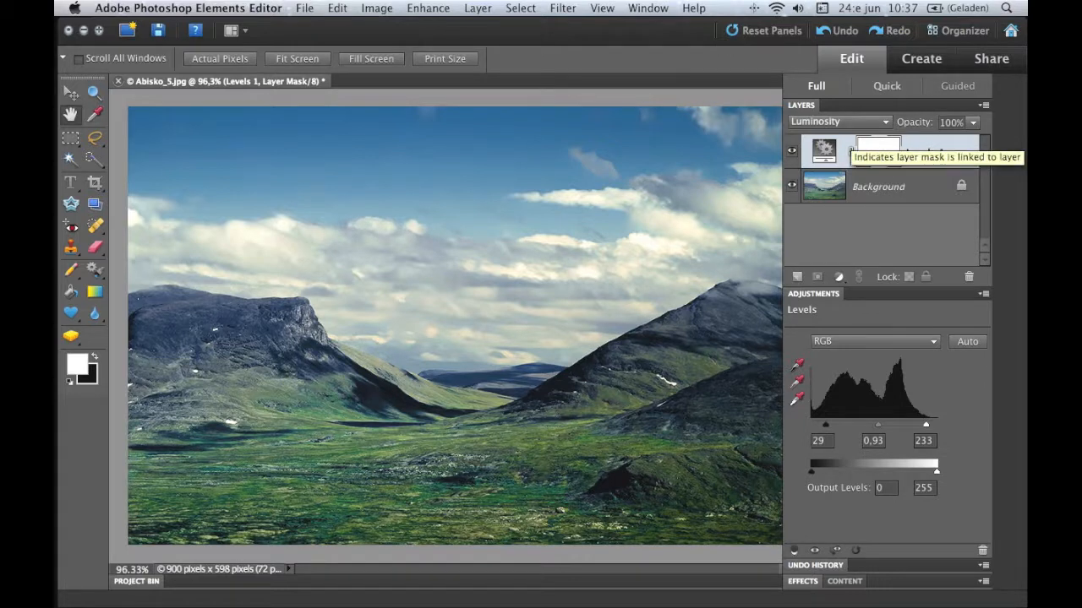
left_click(879, 152)
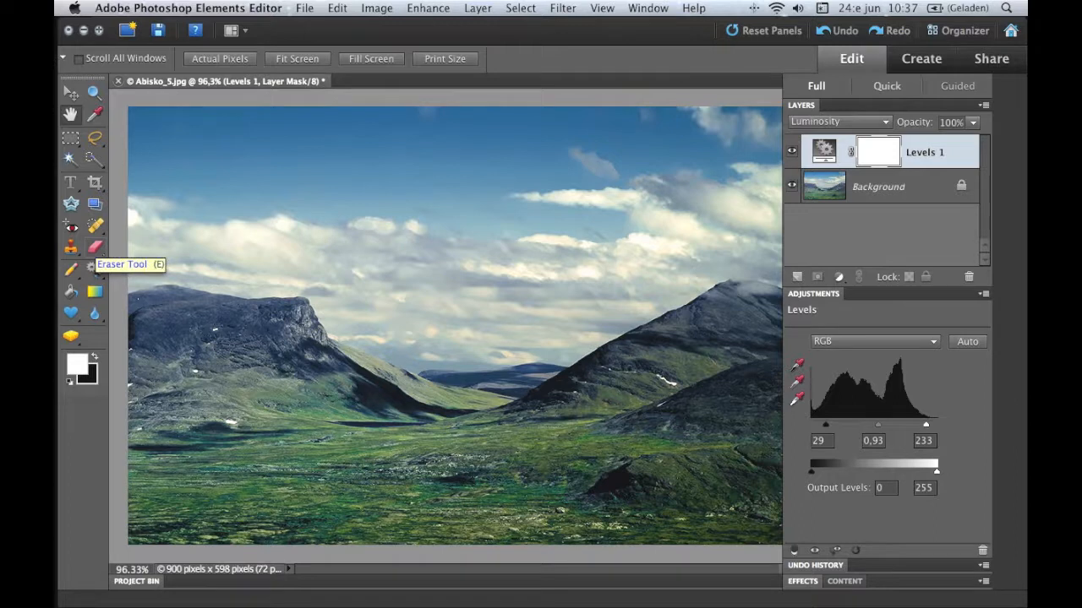
- Erase a patch of the shadowed valley slope on a duplicate of the Background layer, with the original Background hidden
left_click(871, 186)
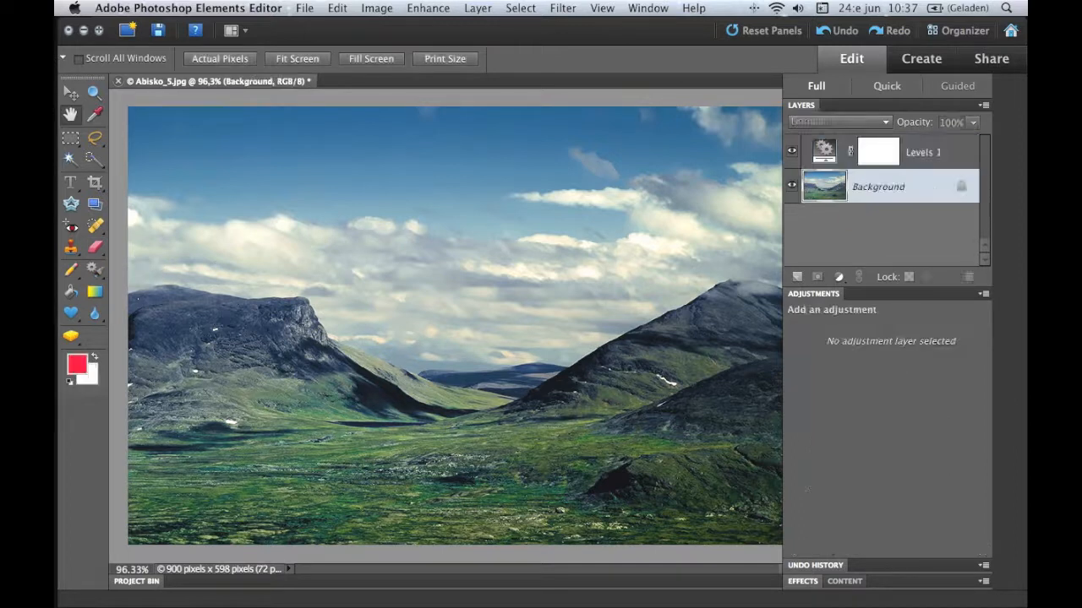
key("super+j")
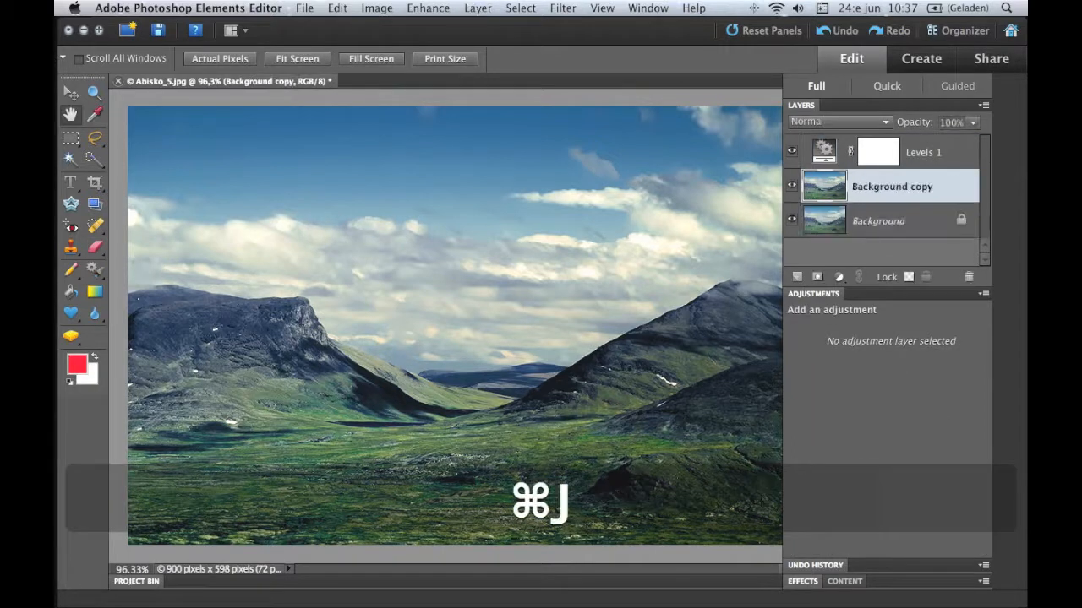
left_click(94, 246)
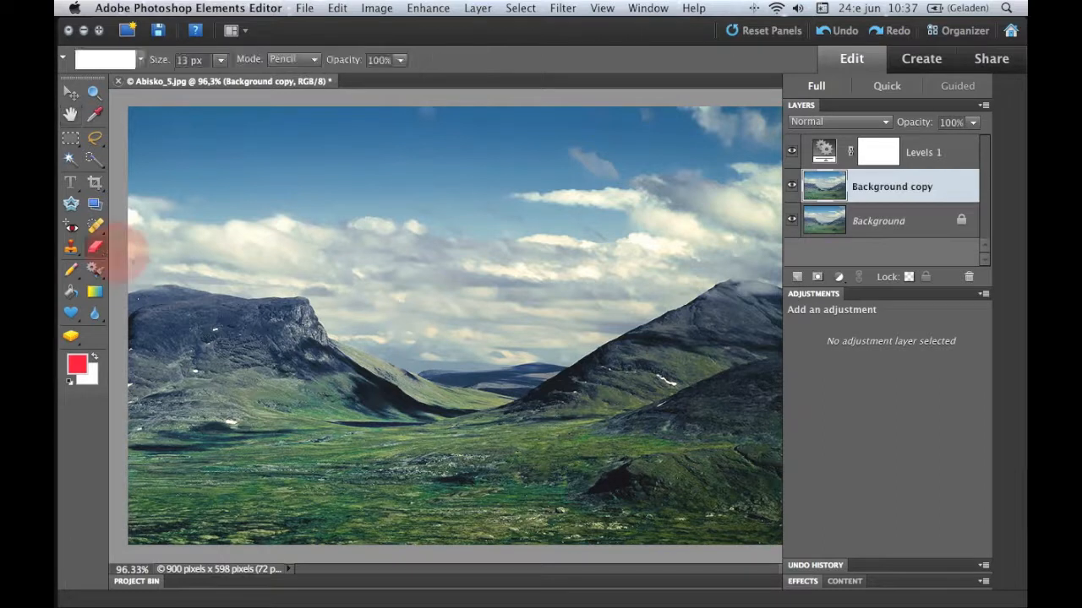
mouse_move(390, 394)
left_mouse_down()
mouse_move(381, 381)
mouse_move(414, 381)
mouse_move(453, 410)
mouse_move(357, 367)
mouse_move(431, 407)
mouse_move(362, 374)
mouse_move(431, 406)
mouse_move(369, 378)
mouse_move(360, 387)
mouse_move(386, 381)
mouse_move(384, 390)
left_mouse_up()
left_click(791, 220)
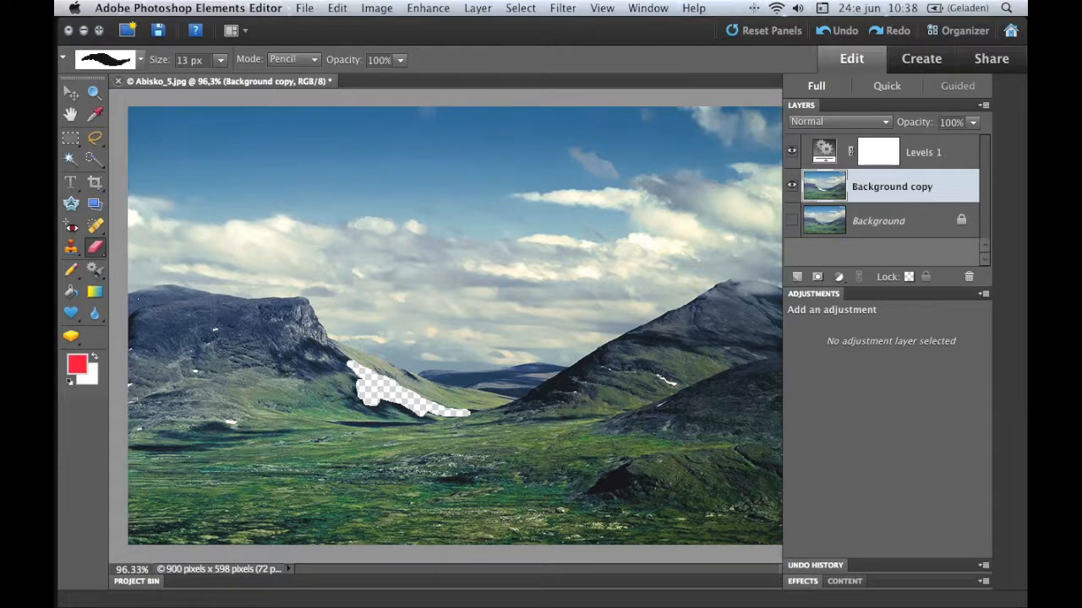
- Undo the eraser strokes and add a layer mask to the Background copy, keeping the original Background hidden
key("super+z")
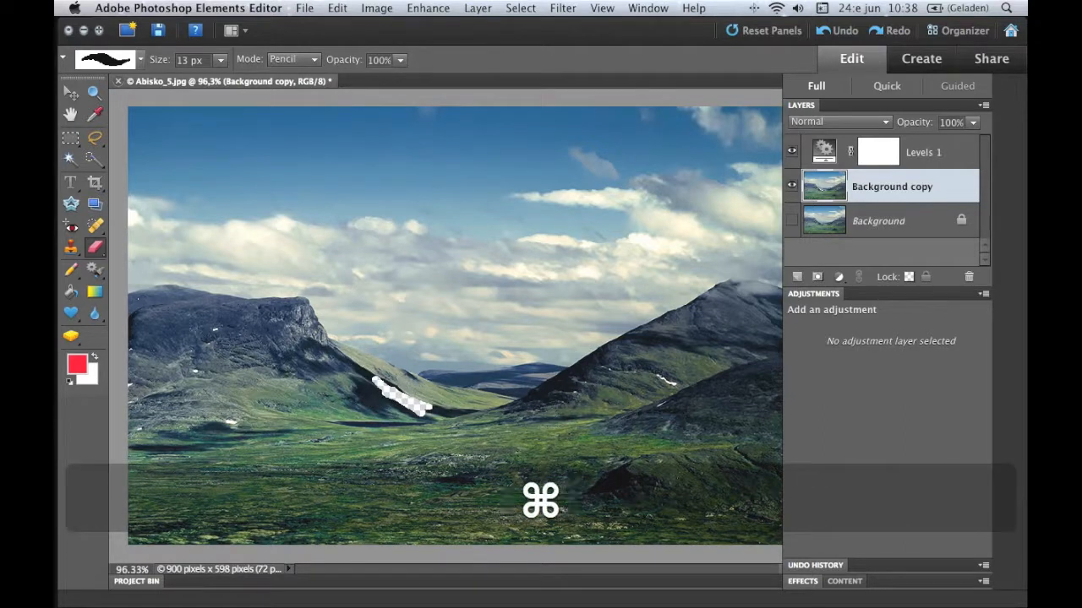
key("super+z")
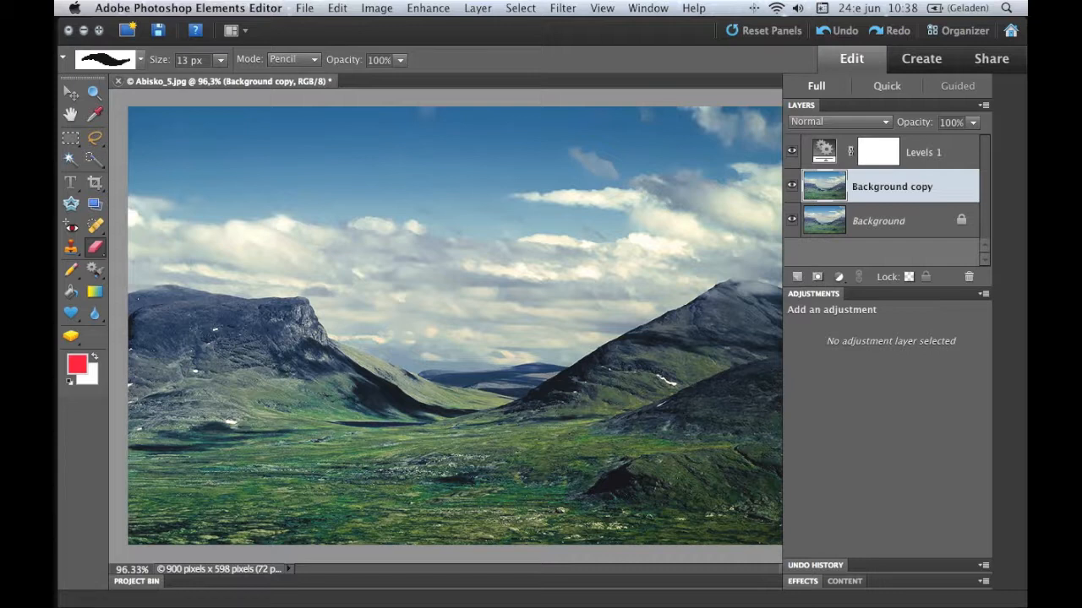
left_click(790, 219)
left_click(816, 277)
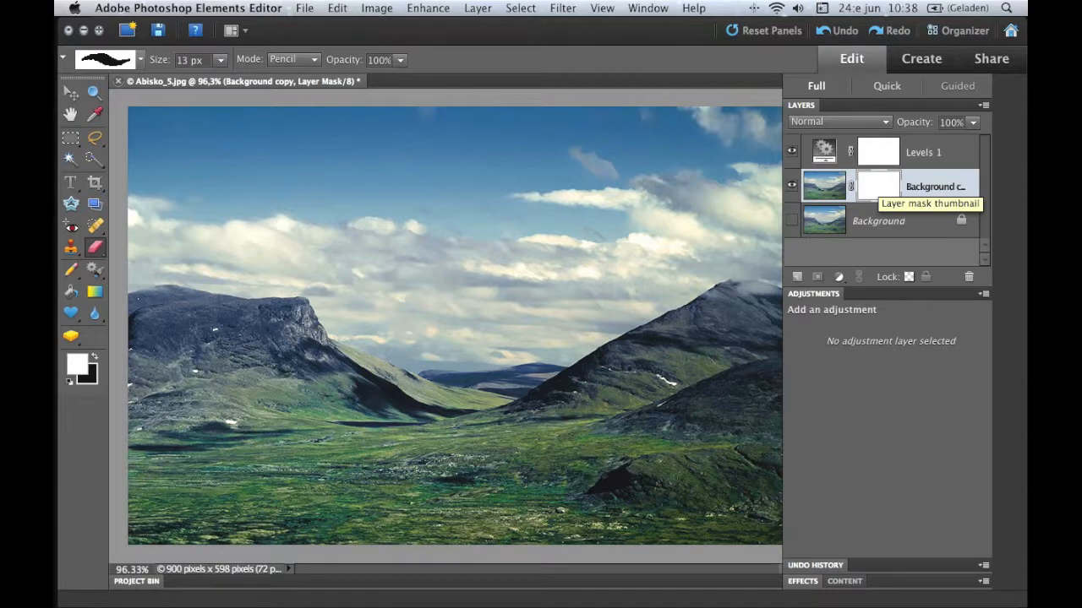
- Paint black over the shadowed slope on the Background copy's layer mask, using the 9 px Brush tool at 100% opacity
key("b")
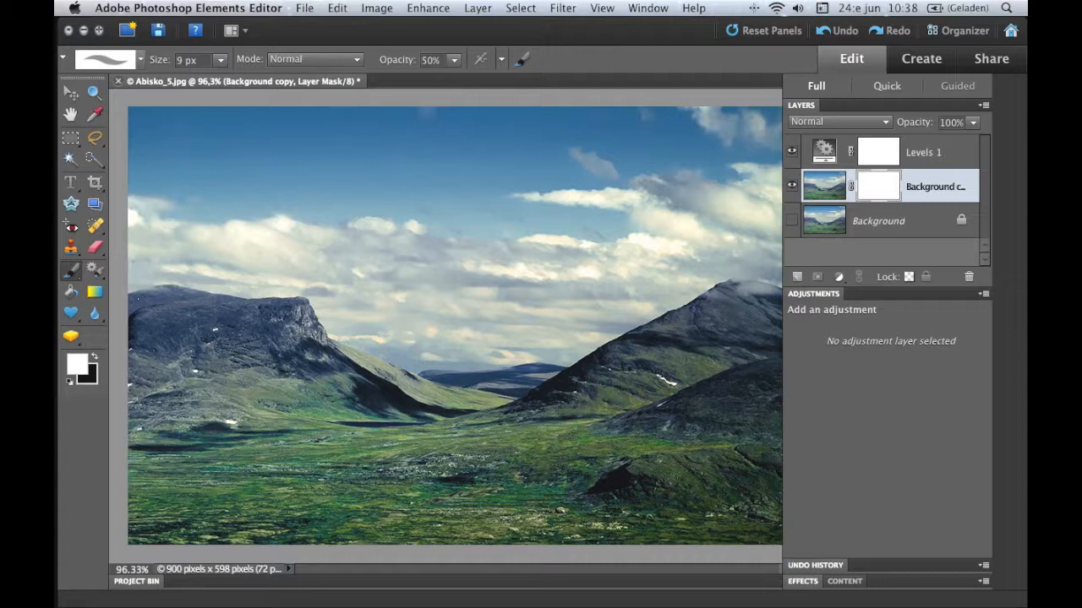
left_click(72, 270)
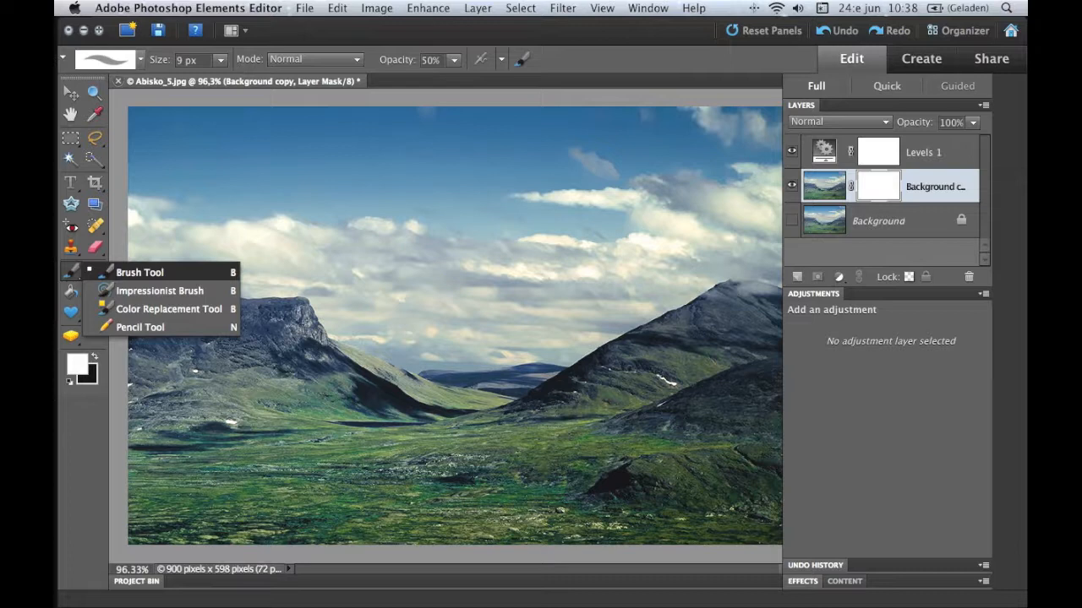
left_click(140, 272)
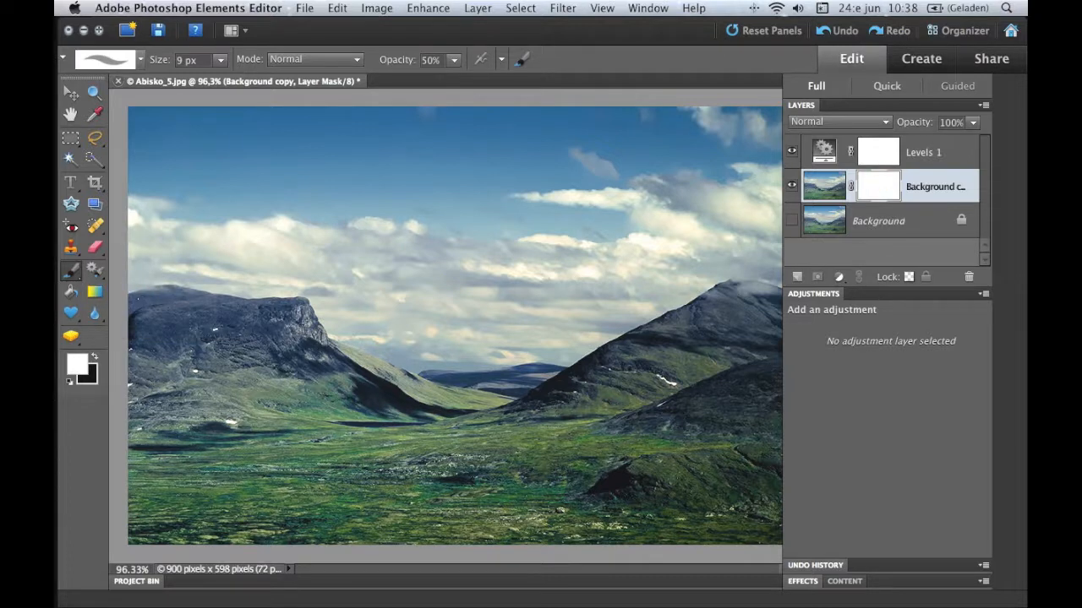
key("x")
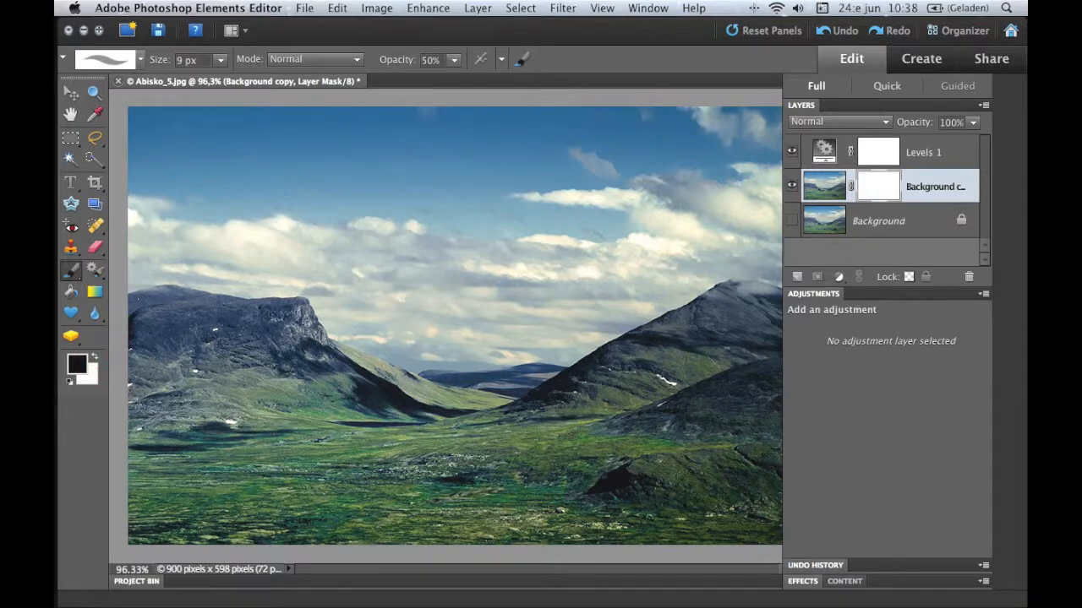
mouse_move(365, 374)
left_mouse_down()
mouse_move(411, 401)
mouse_move(379, 382)
mouse_move(387, 390)
mouse_move(407, 368)
left_mouse_up()
left_click_drag(396, 60, 480, 59)
mouse_move(370, 376)
left_mouse_down()
mouse_move(447, 411)
mouse_move(388, 397)
mouse_move(363, 363)
mouse_move(382, 383)
mouse_move(365, 371)
mouse_move(378, 407)
mouse_move(381, 394)
mouse_move(370, 392)
mouse_move(444, 421)
mouse_move(393, 398)
left_mouse_up()
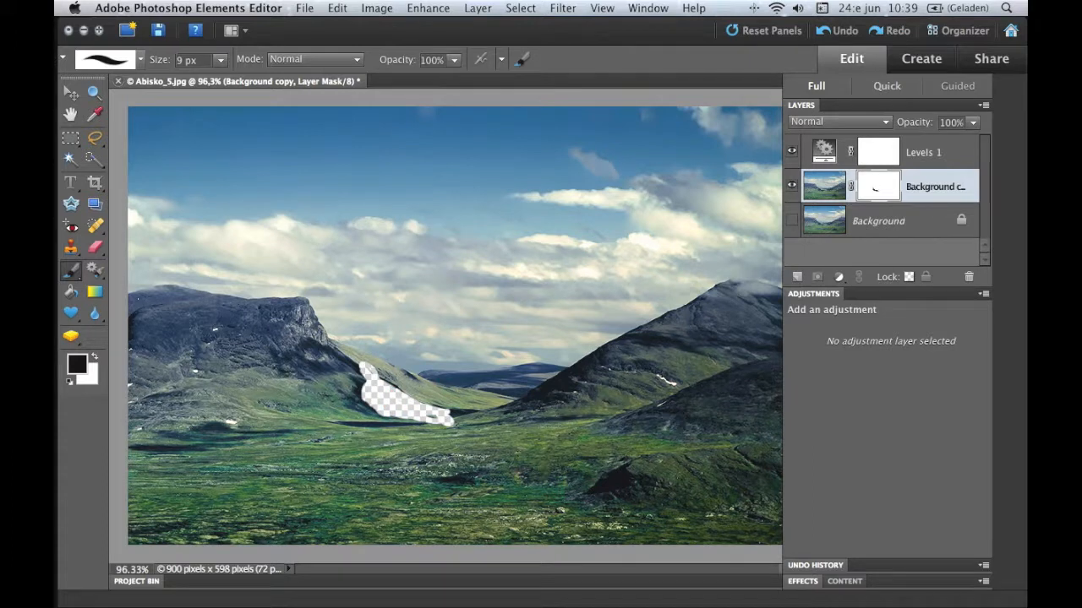
- Temporarily disable the Background copy's mask, and fill the gaps in its black patch while viewing the mask alone
left_click(877, 186, "shift")
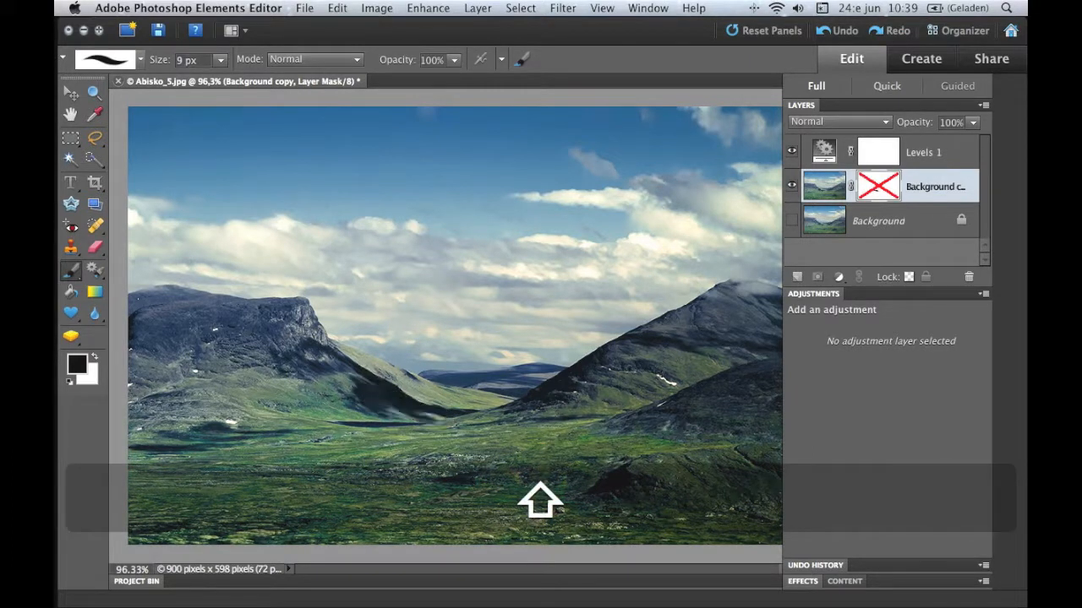
left_click(877, 186, "shift")
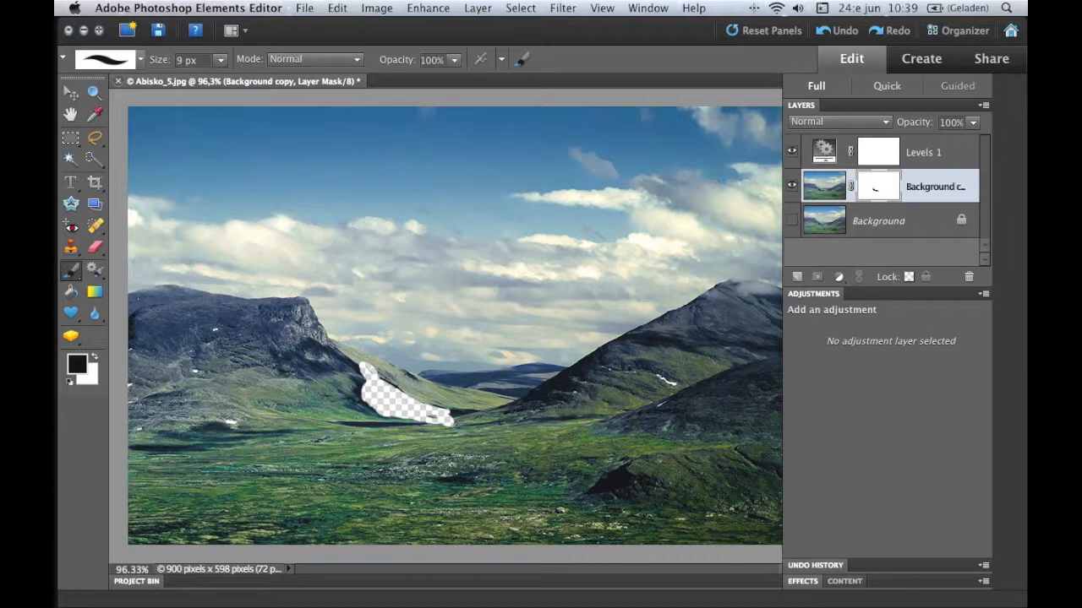
left_click(877, 186, "alt")
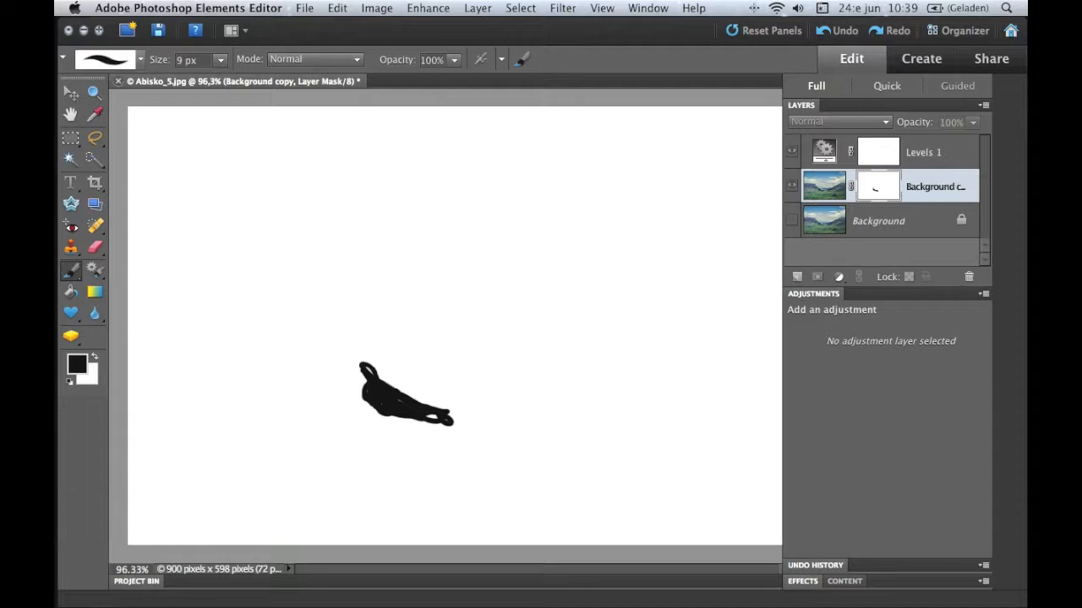
mouse_move(432, 419)
left_mouse_down()
mouse_move(448, 420)
mouse_move(362, 384)
left_mouse_up()
- Paint two separate grey areas above the black patch on the mask, with the brush at 52% and 22% opacity
left_click(454, 59)
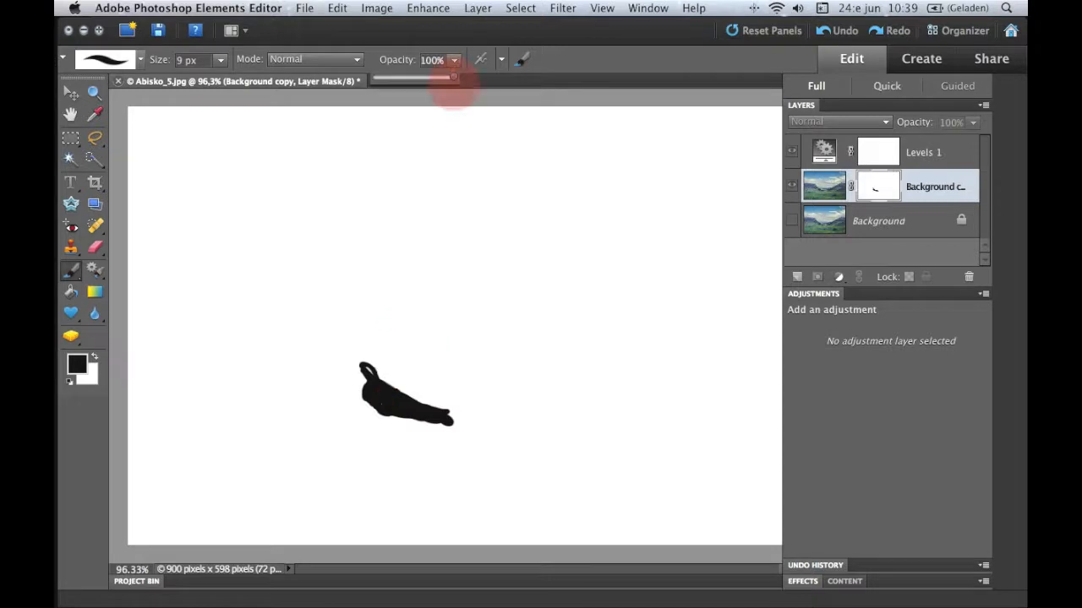
left_click_drag(457, 79, 417, 78)
mouse_move(307, 205)
left_mouse_down()
mouse_move(541, 285)
mouse_move(361, 235)
mouse_move(374, 212)
left_mouse_up()
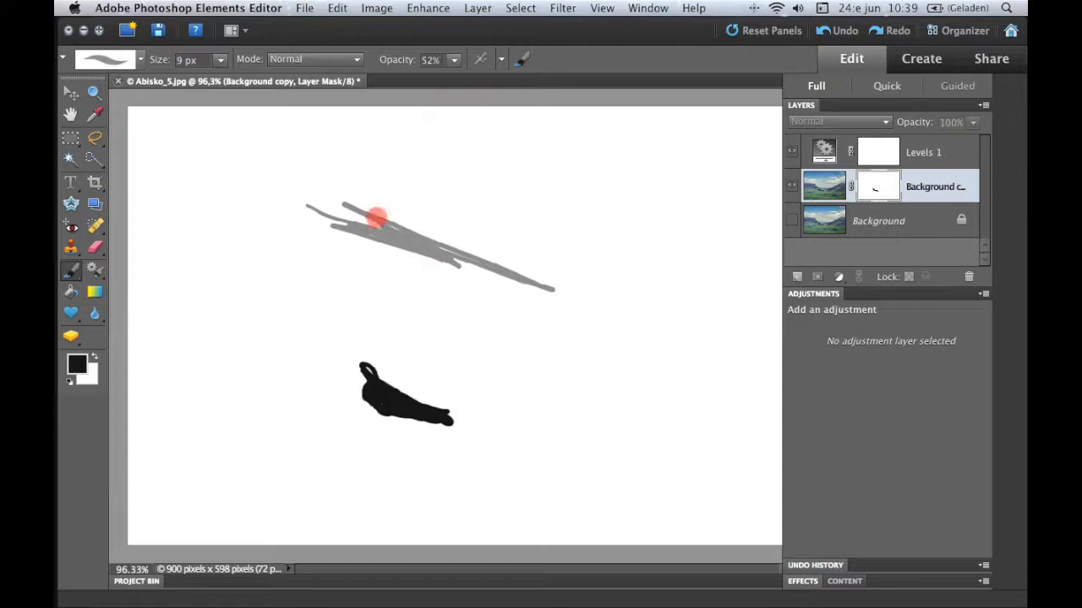
left_click(454, 59)
left_click_drag(454, 76, 430, 78)
mouse_move(440, 158)
left_mouse_down()
mouse_move(584, 226)
mouse_move(471, 172)
mouse_move(569, 204)
mouse_move(444, 150)
mouse_move(572, 217)
mouse_move(476, 158)
mouse_move(539, 203)
mouse_move(575, 215)
mouse_move(457, 160)
left_mouse_up()
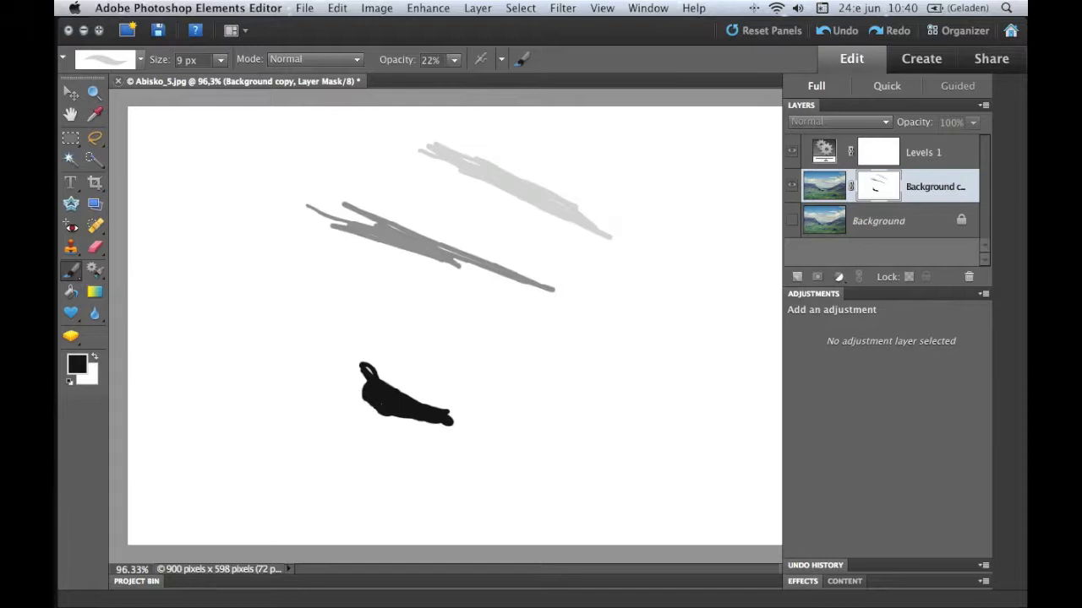
- Switch between the mask view and the photo to compare the painted grey levels with the resulting transparency
key("alt")
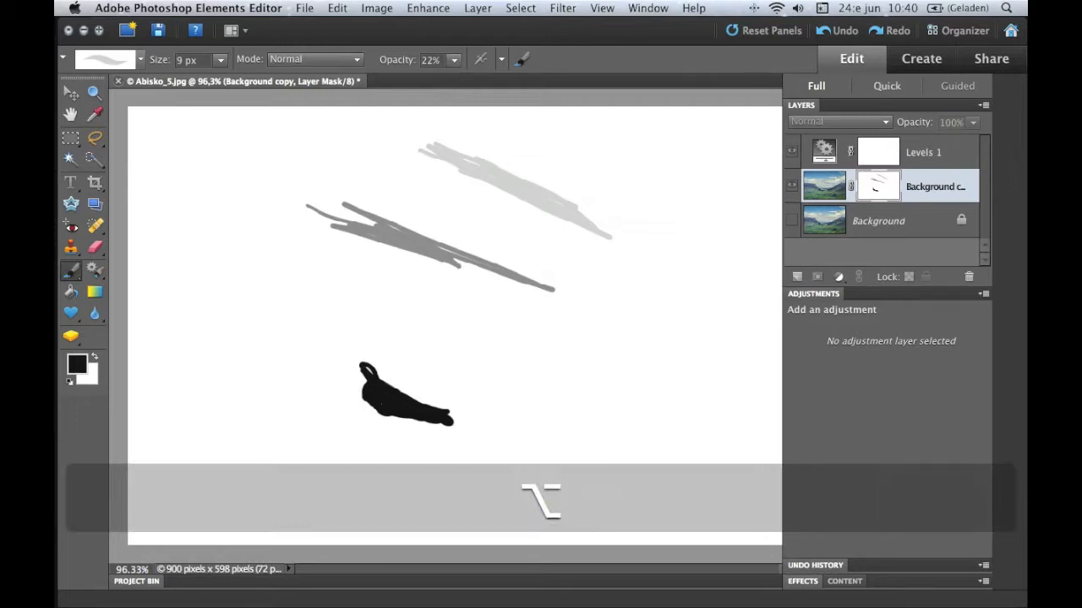
left_click(878, 185, "alt")
left_click(878, 186, "alt")
left_click(878, 186, "alt")
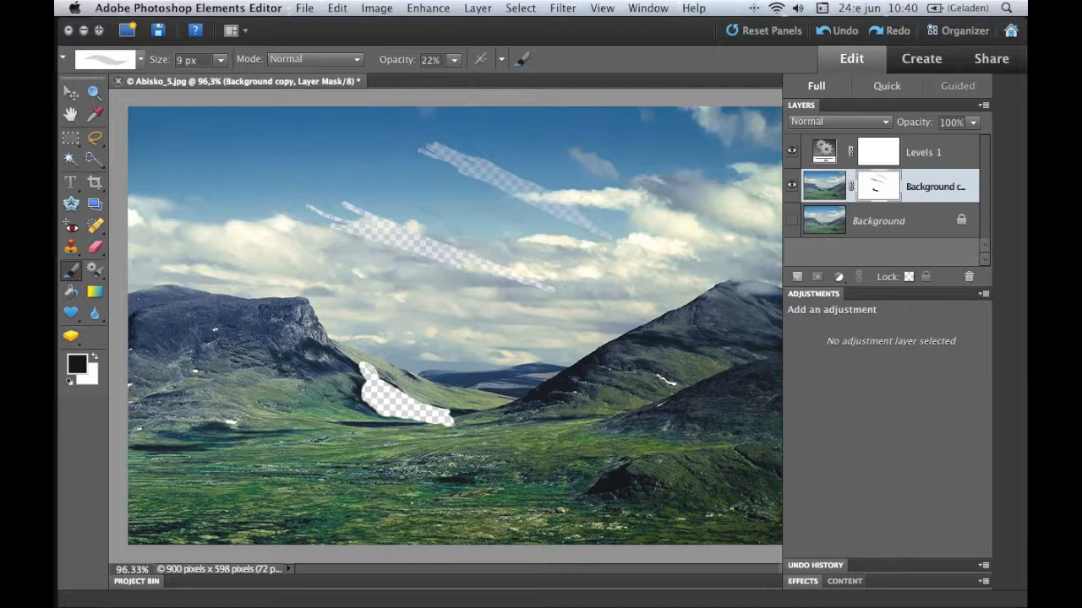
- Set the brush opacity to 50% and delete the masked Background copy, with the original Background layer shown again
left_click_drag(387, 60, 409, 59)
left_click(791, 221)
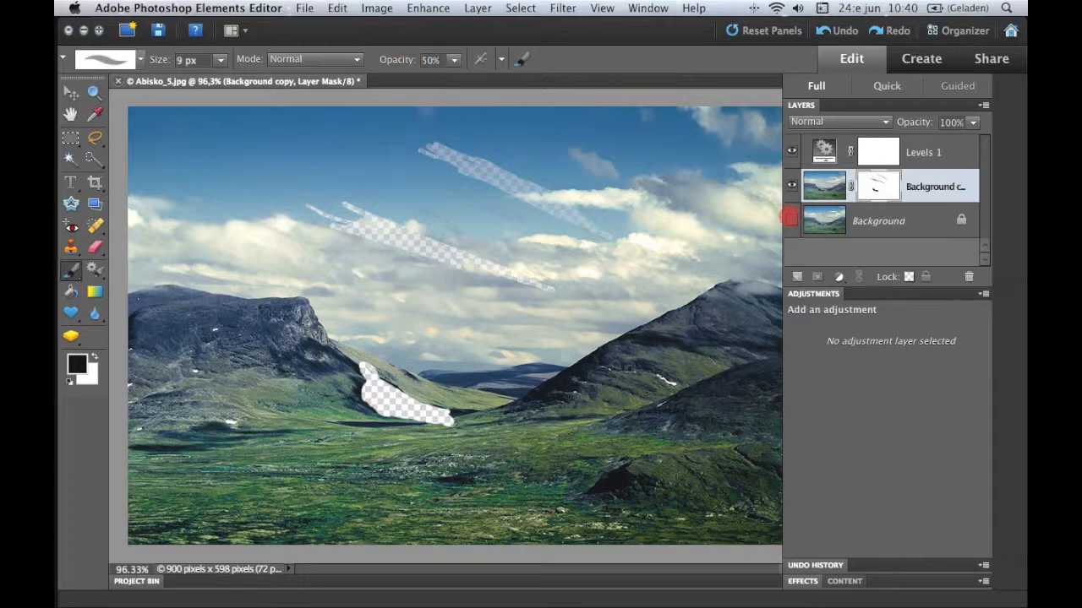
left_click(947, 237)
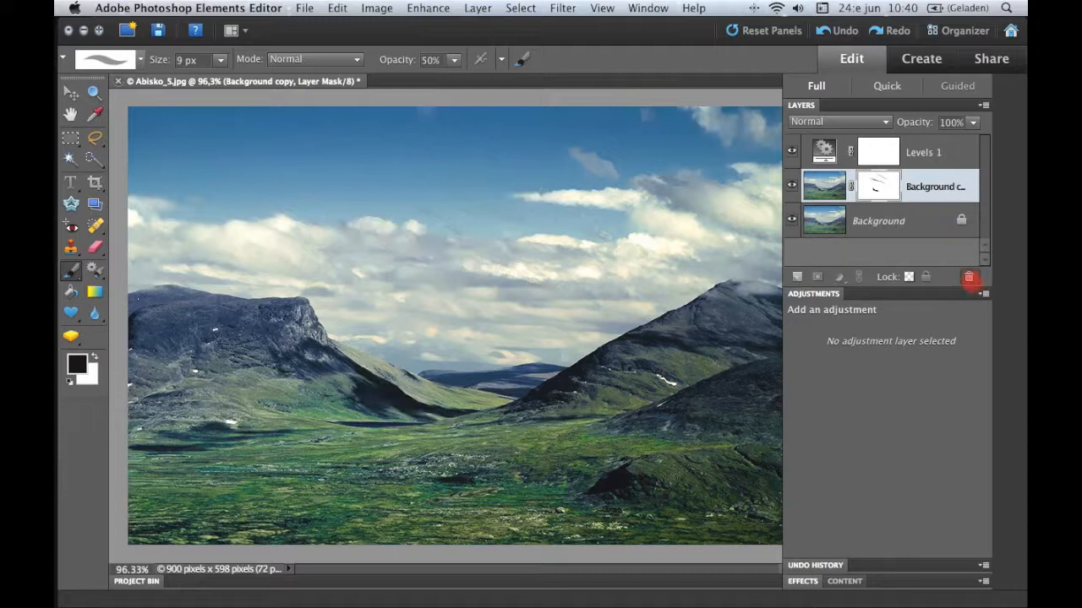
left_click(968, 276)
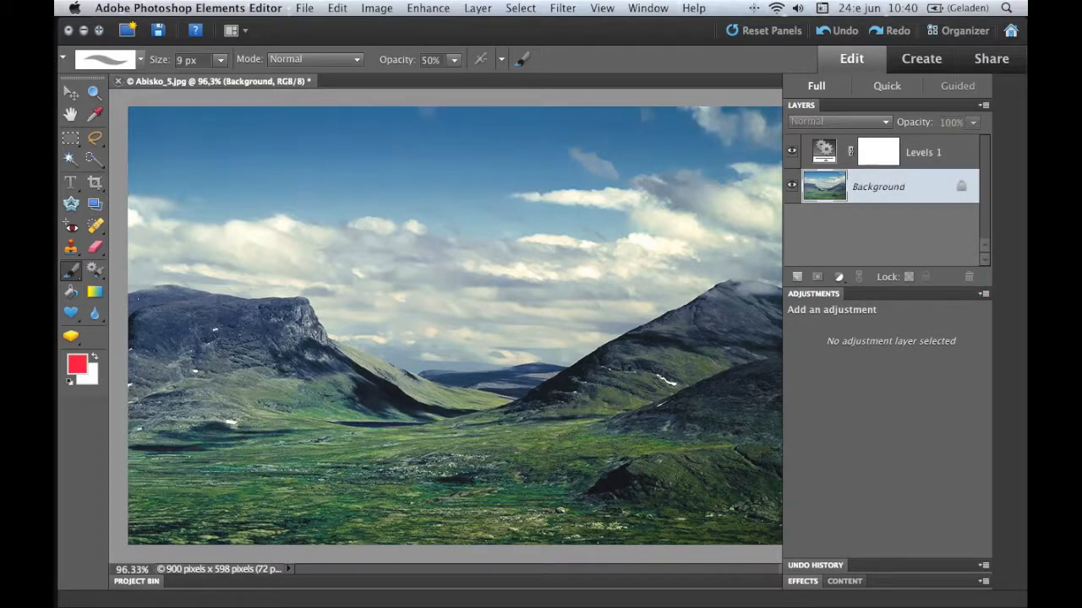
- Select the Levels 1 adjustment layer and toggle its visibility to examine the darkened shadows
left_click(924, 152)
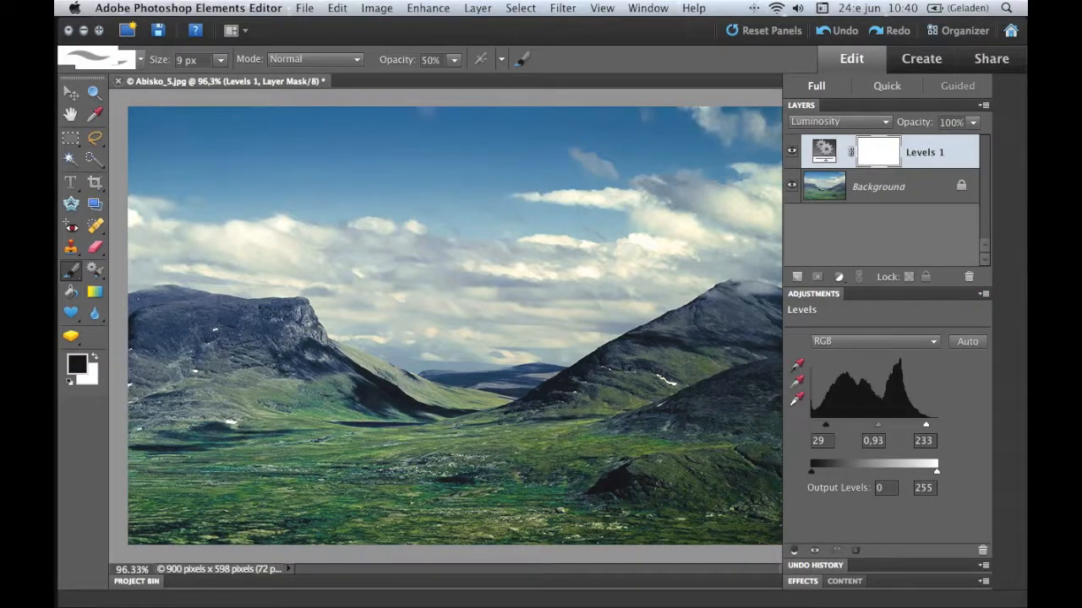
left_click(792, 152)
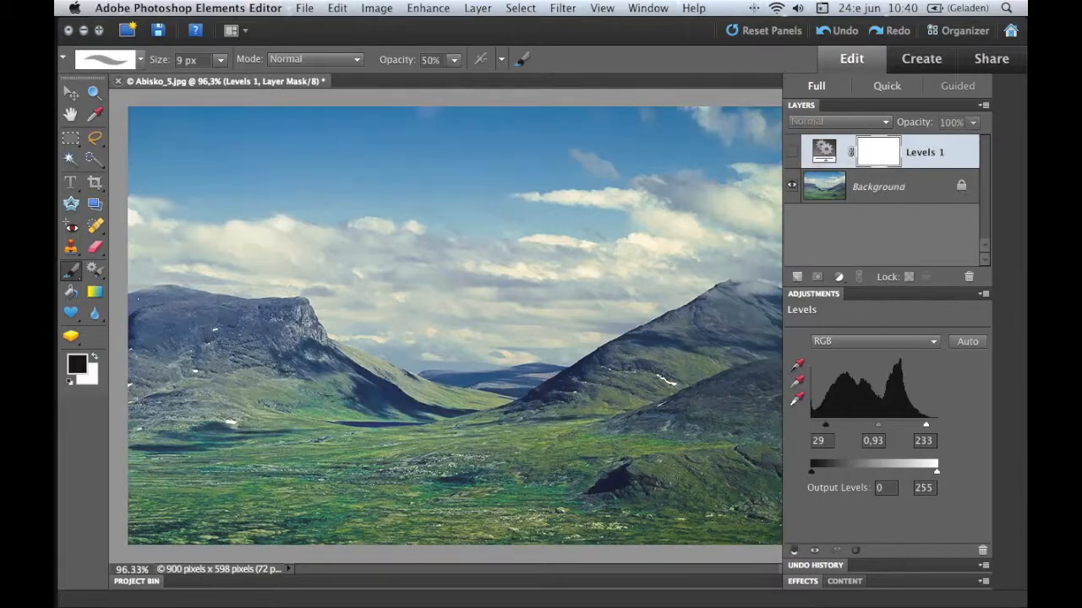
left_click(792, 151)
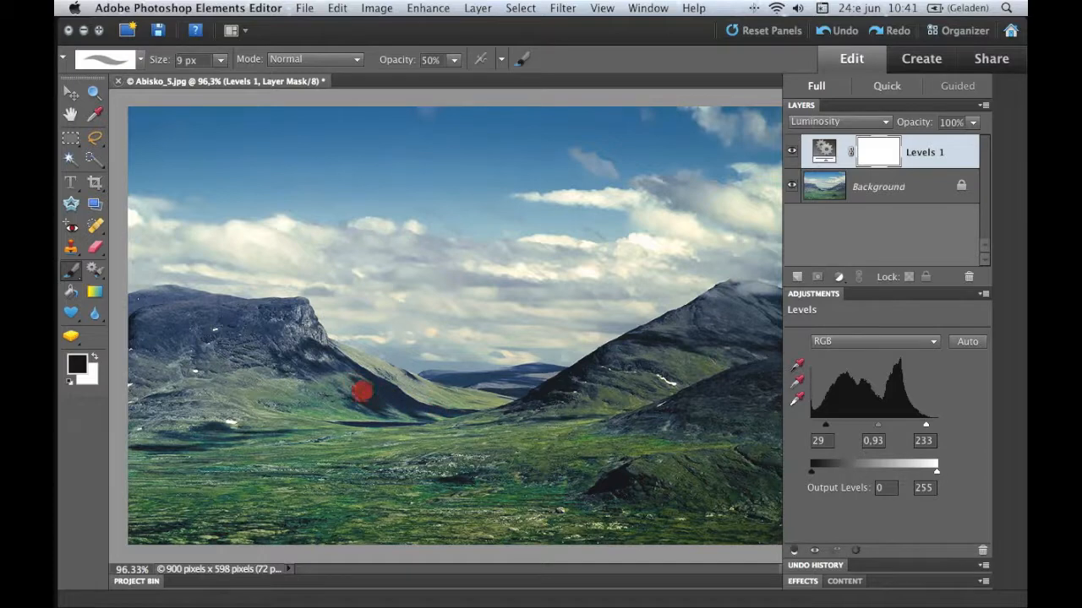
- Paint black at 50% opacity on the Levels 1 mask over the mountainside and foreground shadows, and disable the mask for comparison
left_click_drag(355, 394, 361, 392)
mouse_move(535, 395)
left_mouse_down()
mouse_move(591, 360)
mouse_move(555, 390)
mouse_move(604, 348)
mouse_move(568, 378)
mouse_move(571, 392)
mouse_move(525, 401)
mouse_move(554, 400)
mouse_move(532, 394)
mouse_move(619, 341)
mouse_move(671, 343)
mouse_move(630, 334)
mouse_move(604, 348)
mouse_move(673, 342)
left_mouse_up()
mouse_move(598, 487)
left_mouse_down()
mouse_move(621, 487)
mouse_move(623, 478)
mouse_move(601, 485)
mouse_move(623, 470)
mouse_move(599, 491)
mouse_move(619, 485)
mouse_move(623, 474)
mouse_move(594, 493)
mouse_move(618, 480)
mouse_move(620, 464)
left_mouse_up()
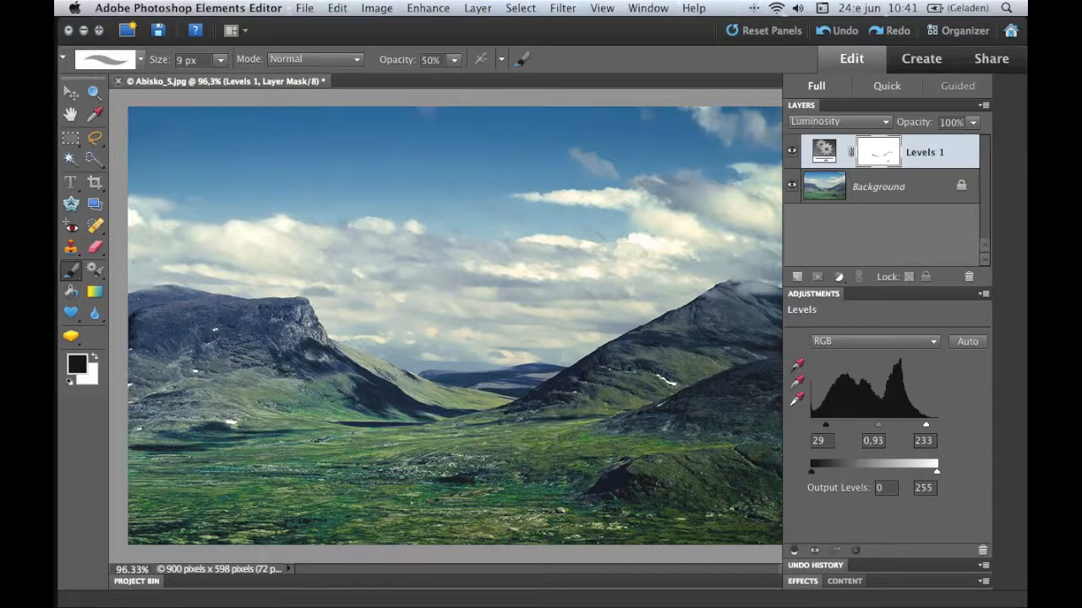
key("shift")
left_click(878, 153, "shift")
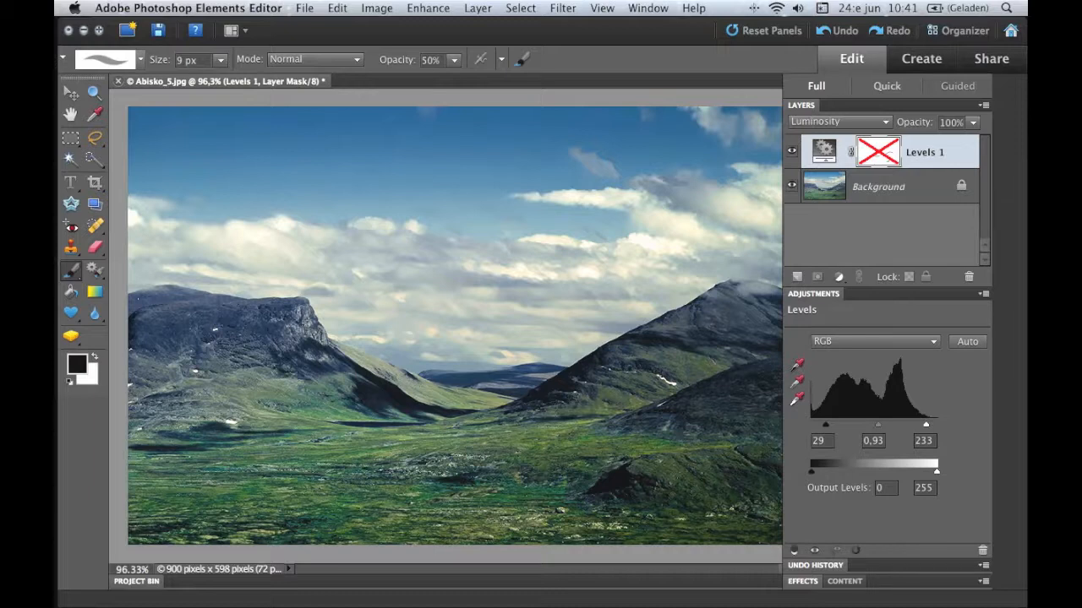
- Re-enable the layer mask on the Levels 1 adjustment layer
key("shift")
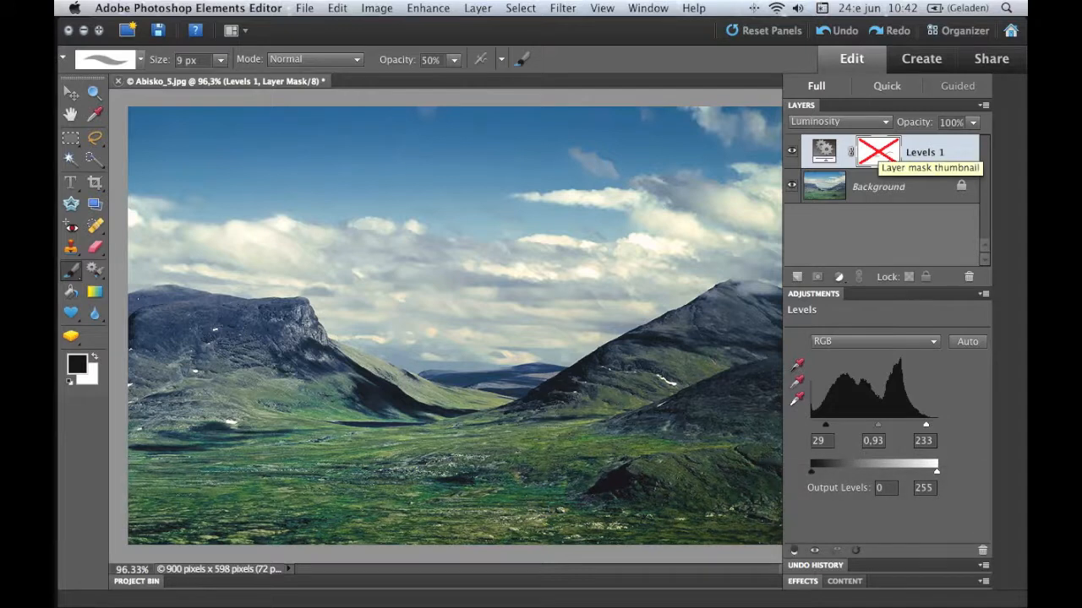
left_click(878, 152, "shift")
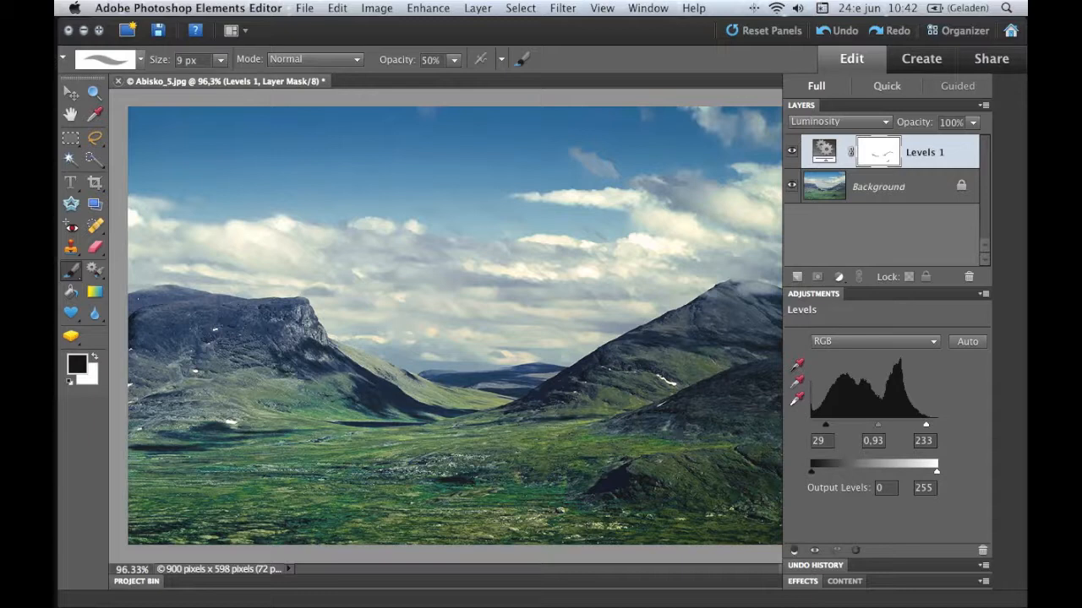
- Examine the Fill Layer options and the filters available while the Levels 1 mask is active, without applying any
left_click(337, 8)
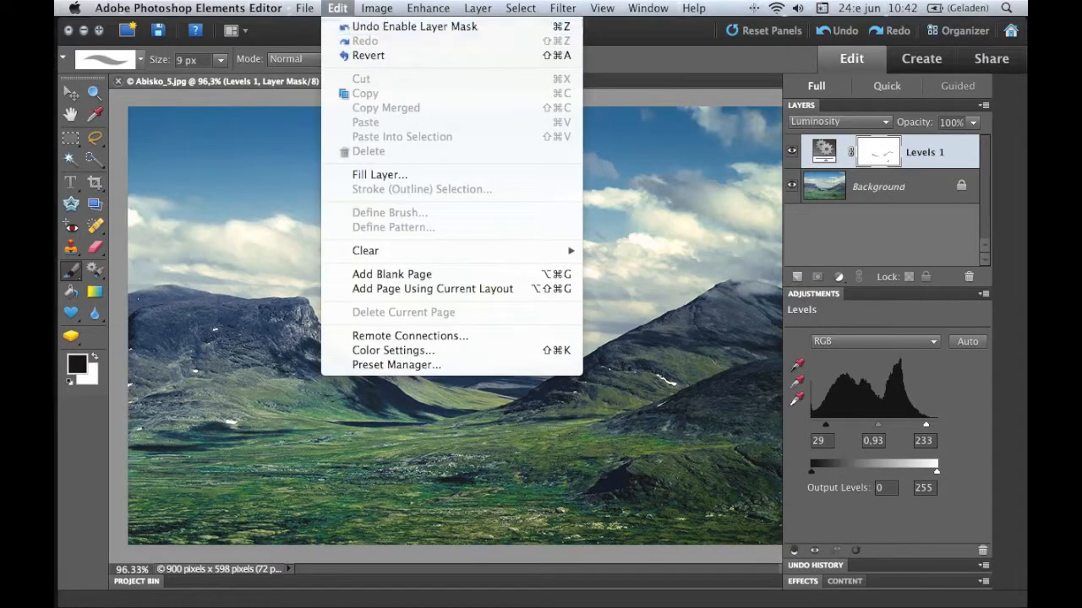
left_click(379, 174)
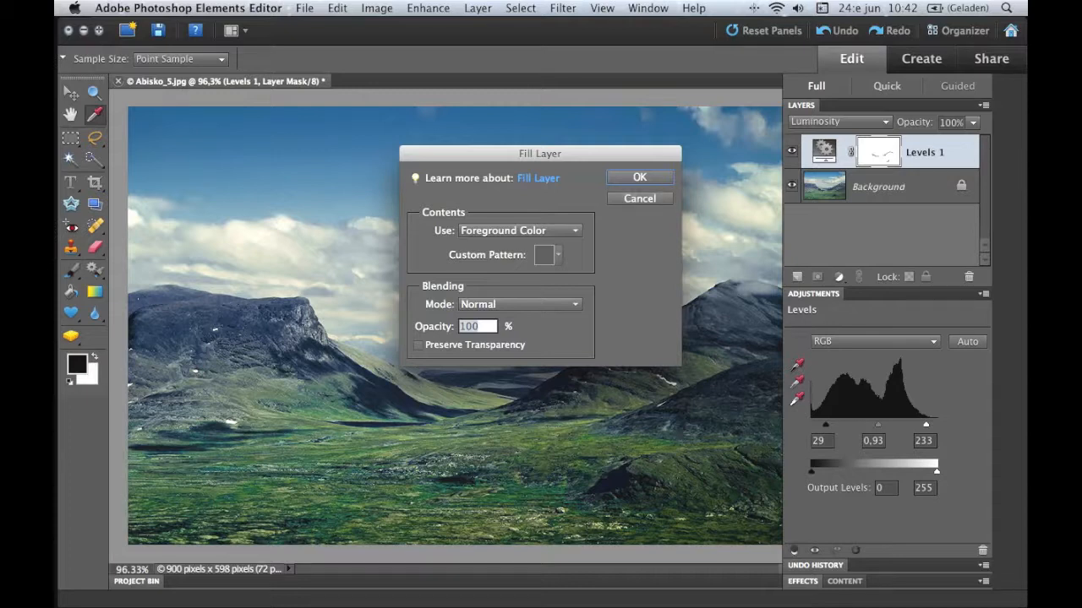
key("Escape")
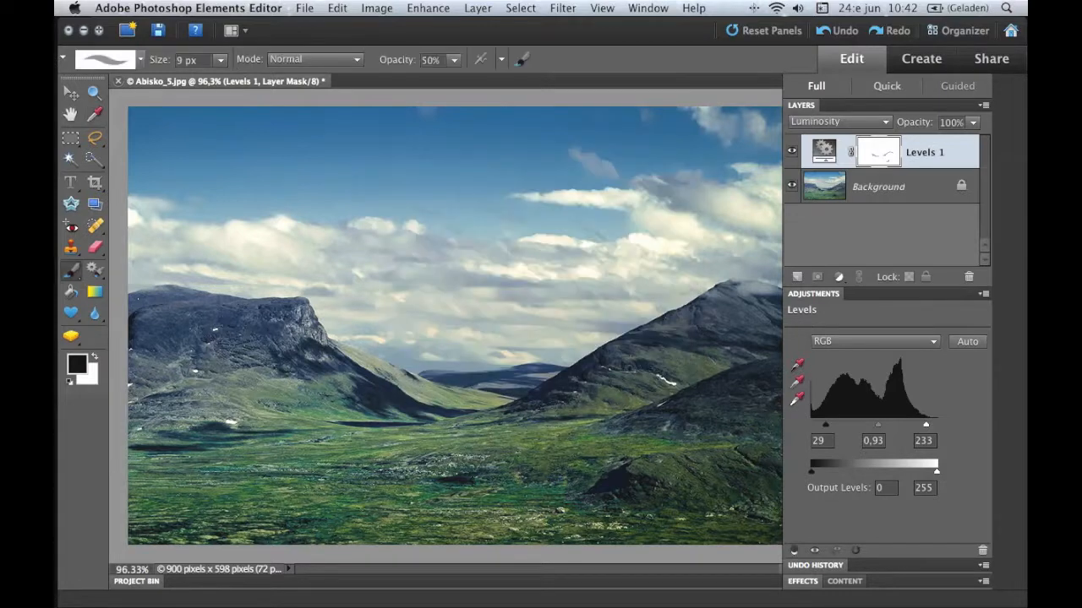
left_click(305, 8)
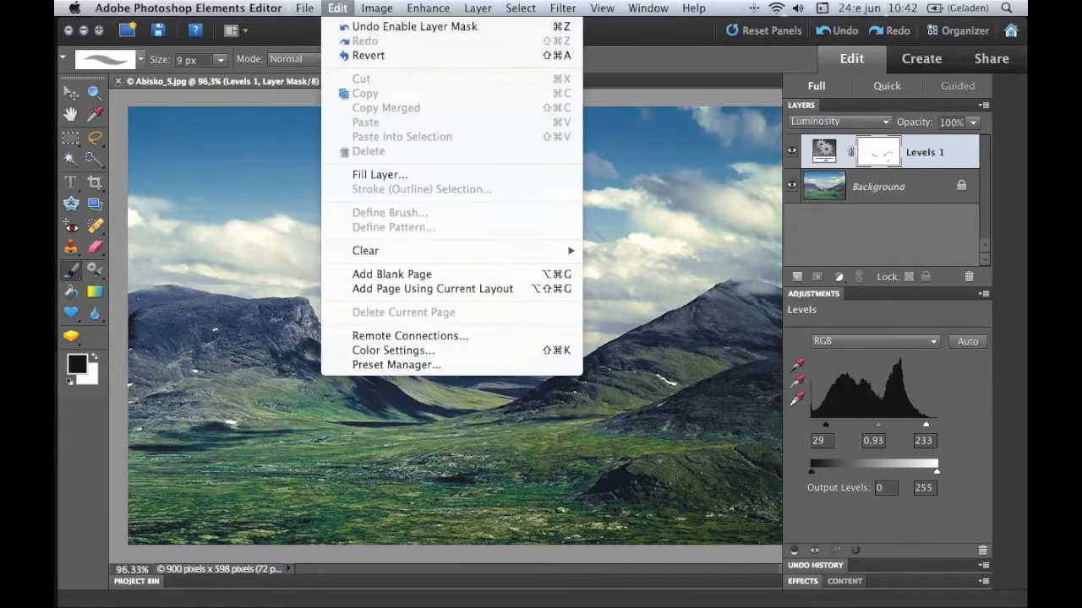
mouse_move(477, 8)
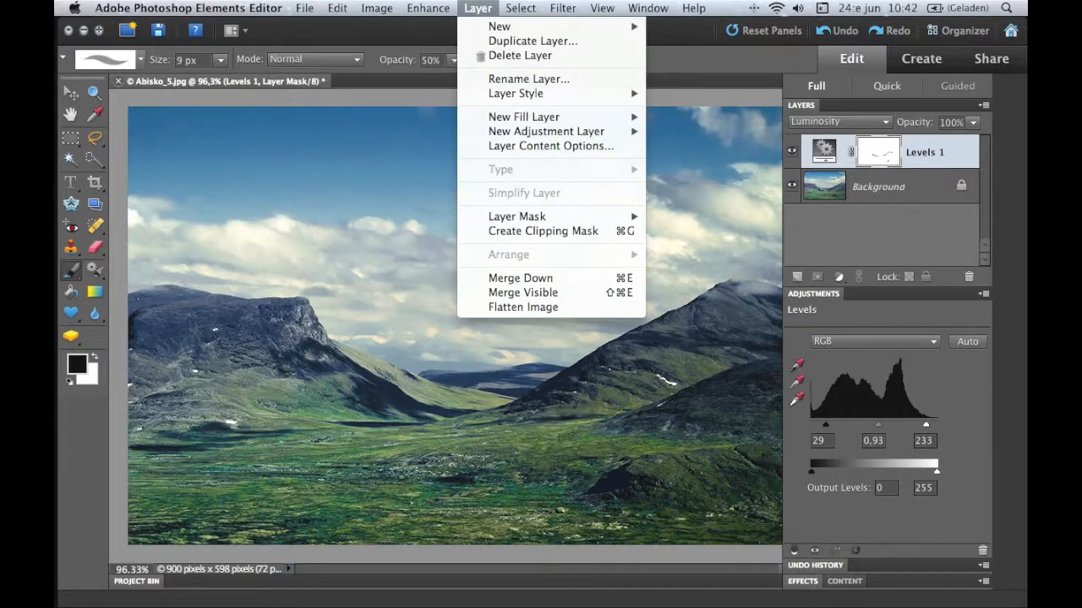
mouse_move(562, 7)
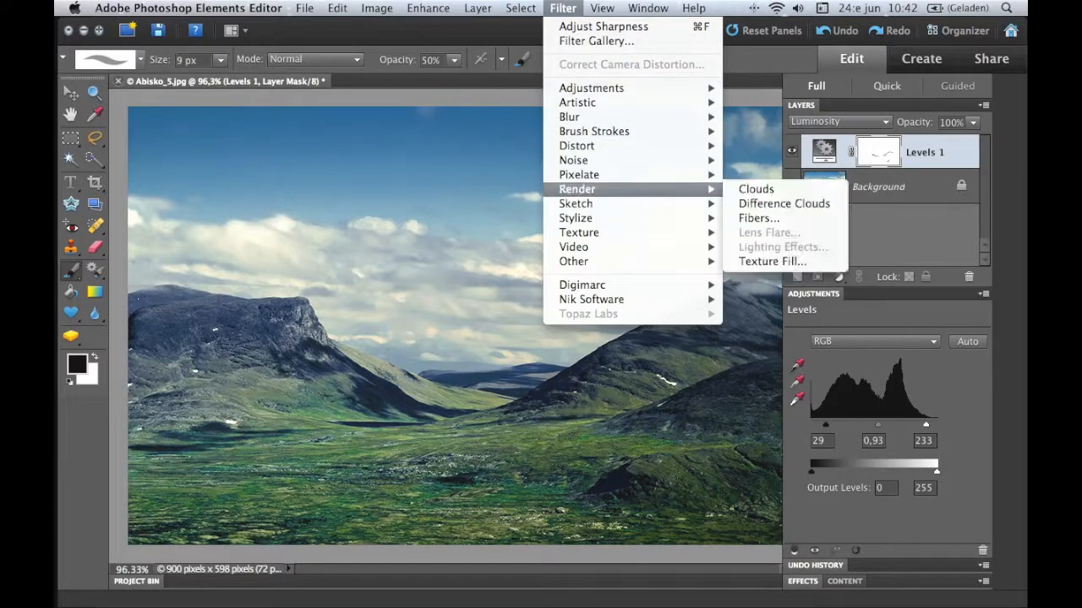
key("Escape")
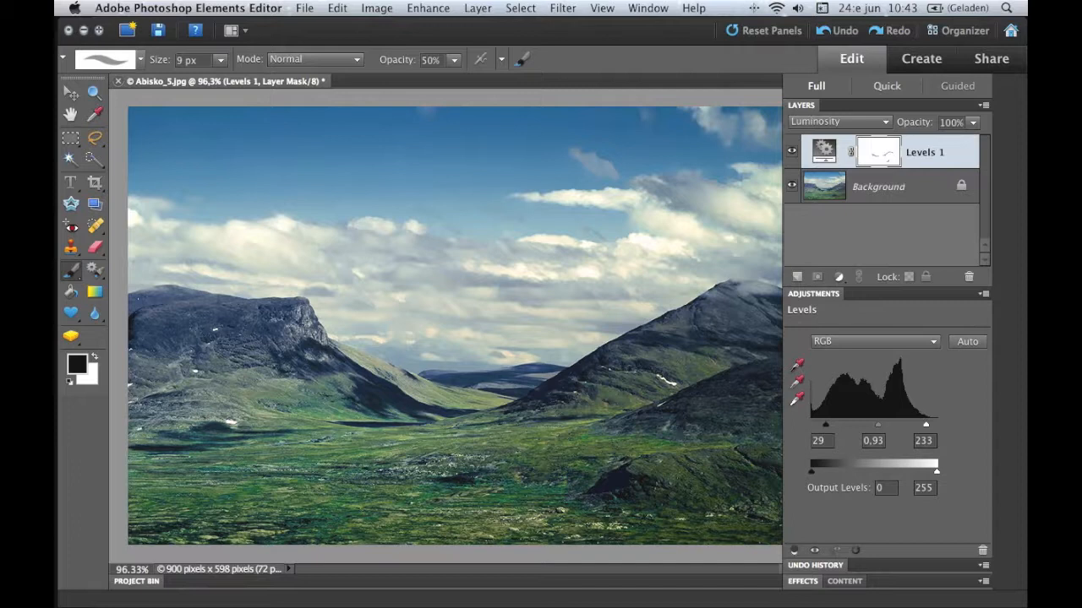
left_click(563, 8)
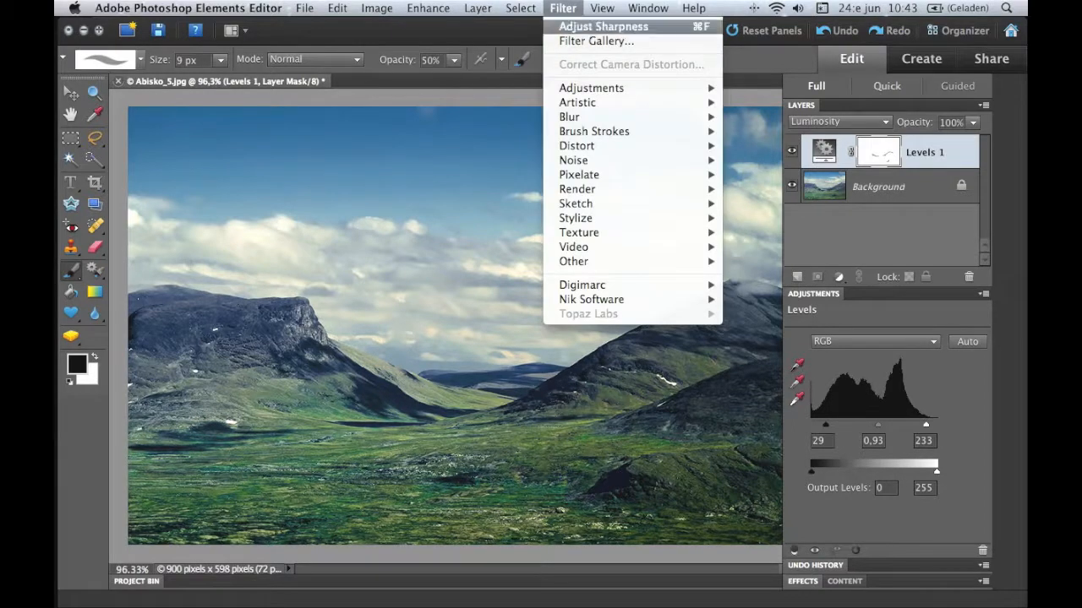
mouse_move(591, 247)
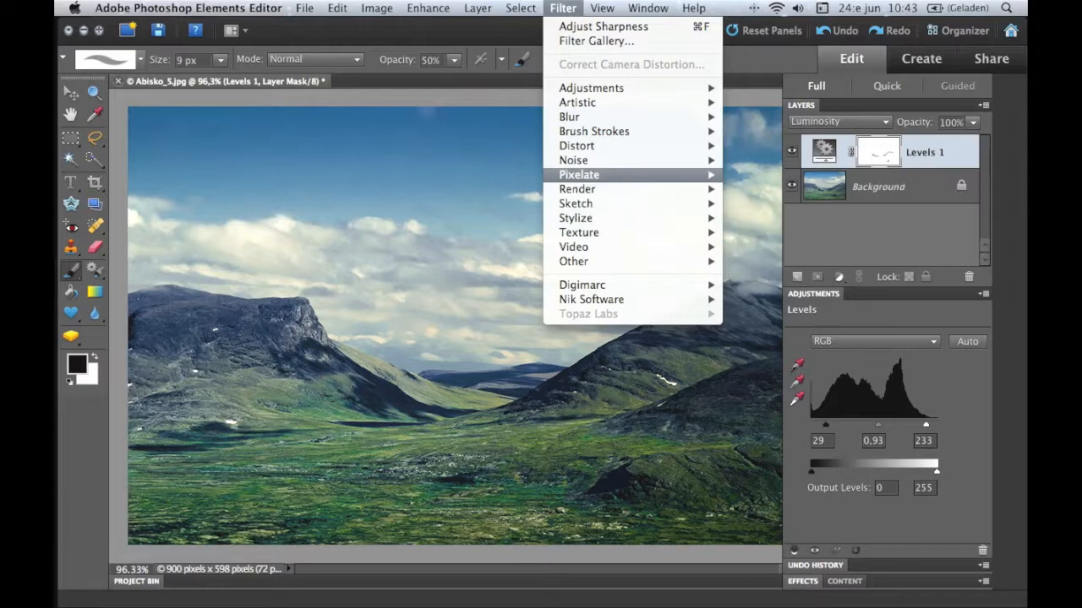
mouse_move(583, 145)
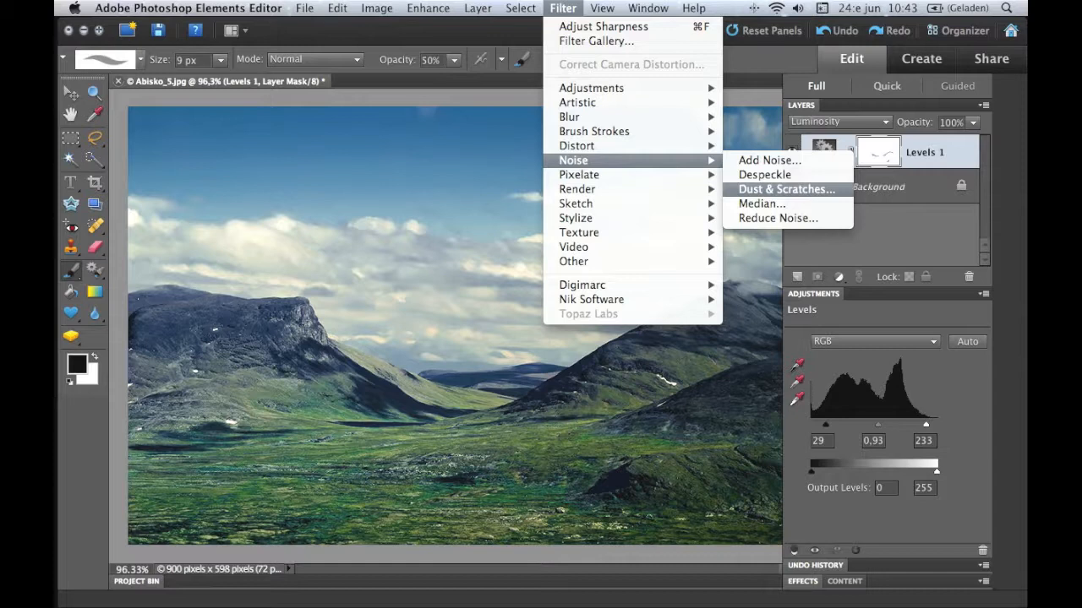
mouse_move(592, 299)
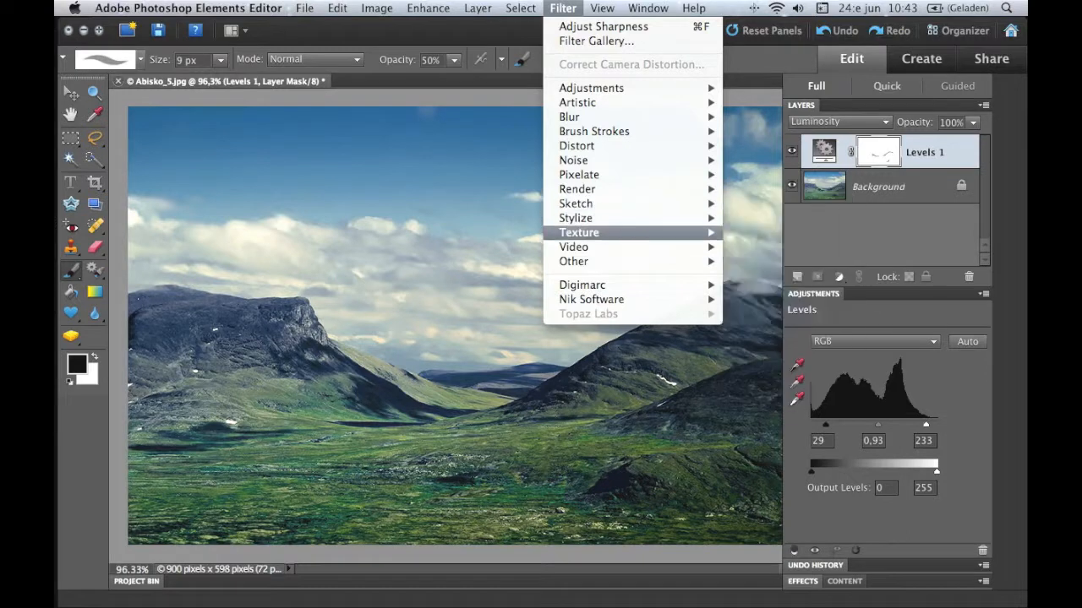
left_click(875, 188)
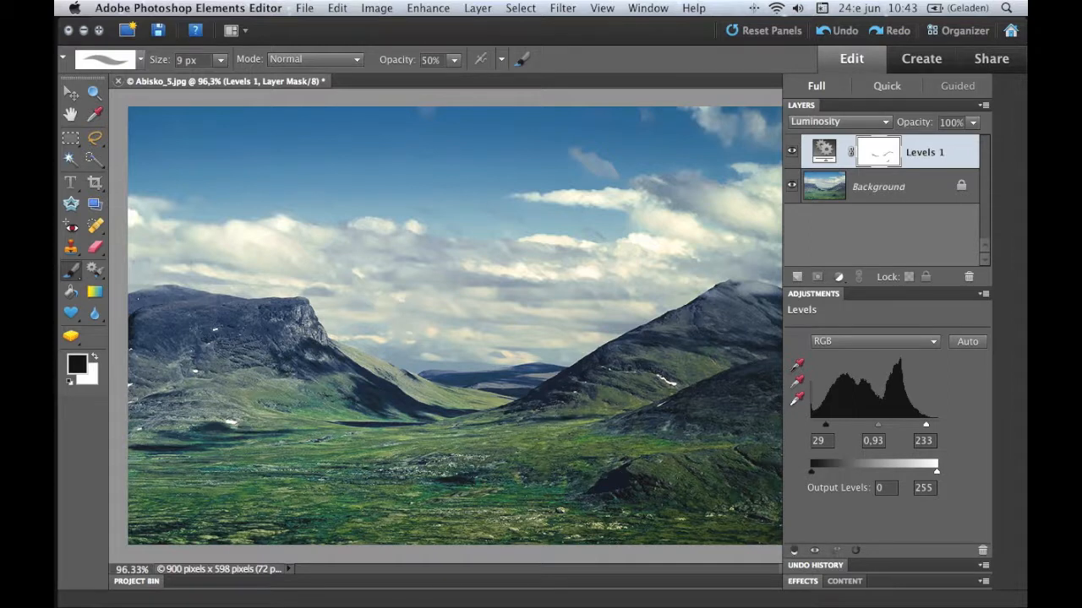
- Duplicate the Background layer and sharpen the copy with Adjust Sharpness
left_click(898, 191)
key("super+j")
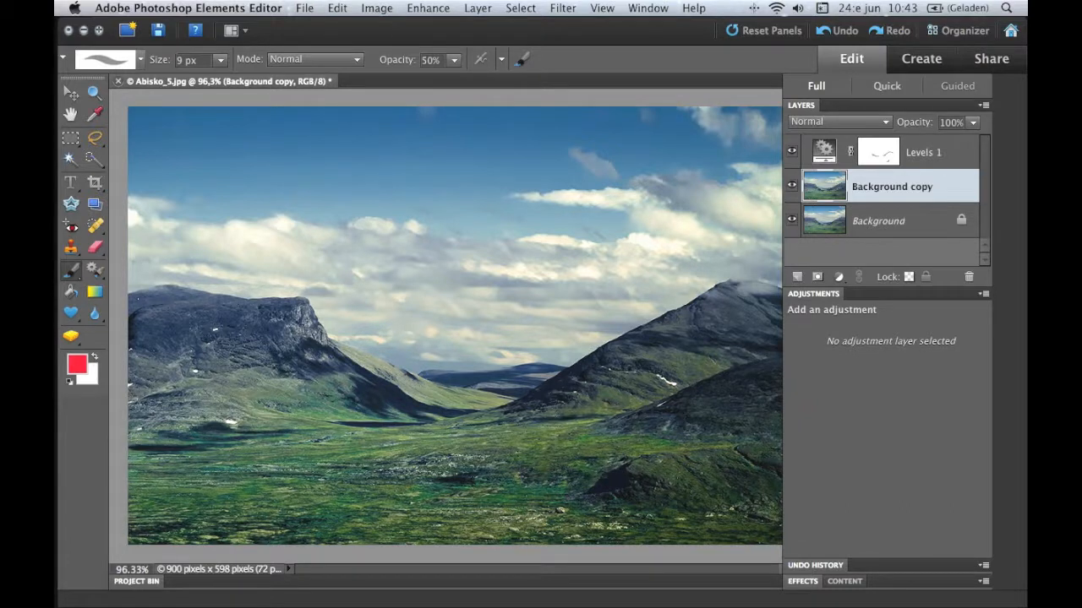
left_click(428, 8)
left_click(459, 203)
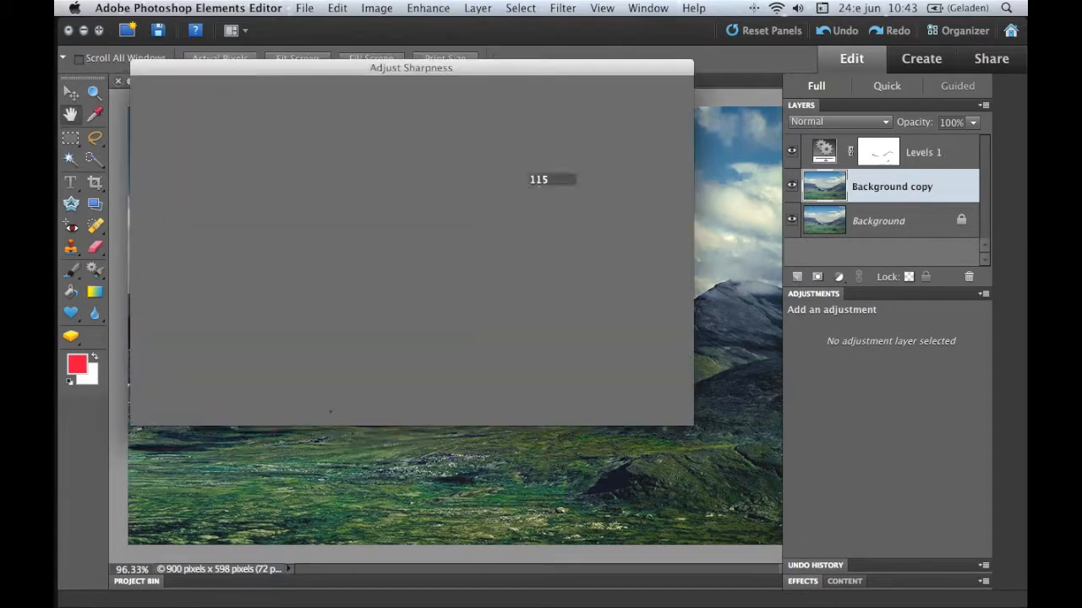
left_click(570, 89)
key("b")
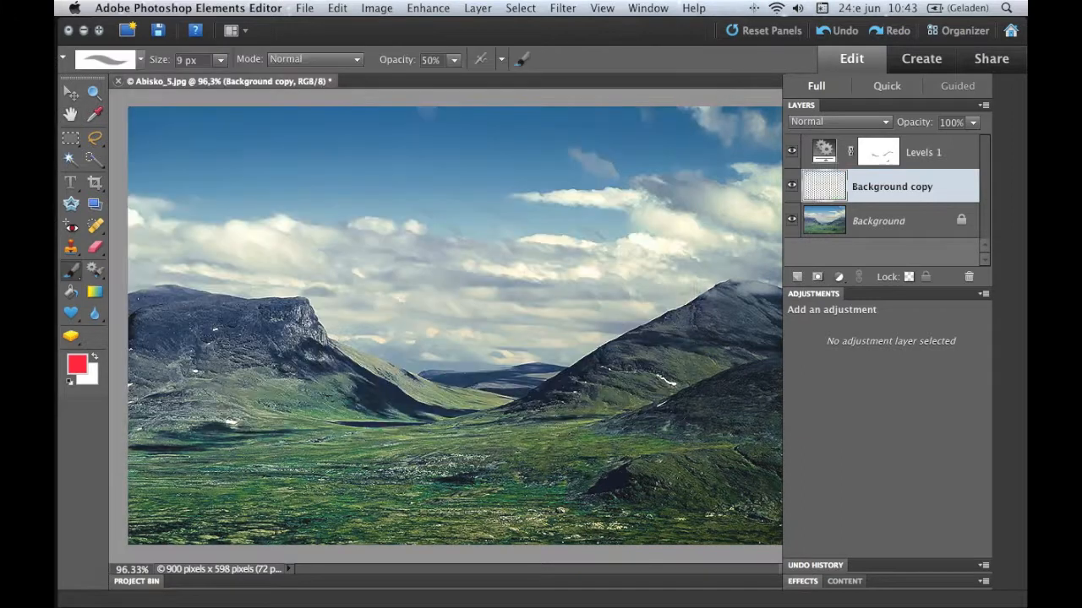
- Try the sharpened Background copy at 46% opacity in Luminosity blend mode, and delete that layer
left_click_drag(925, 123, 899, 124)
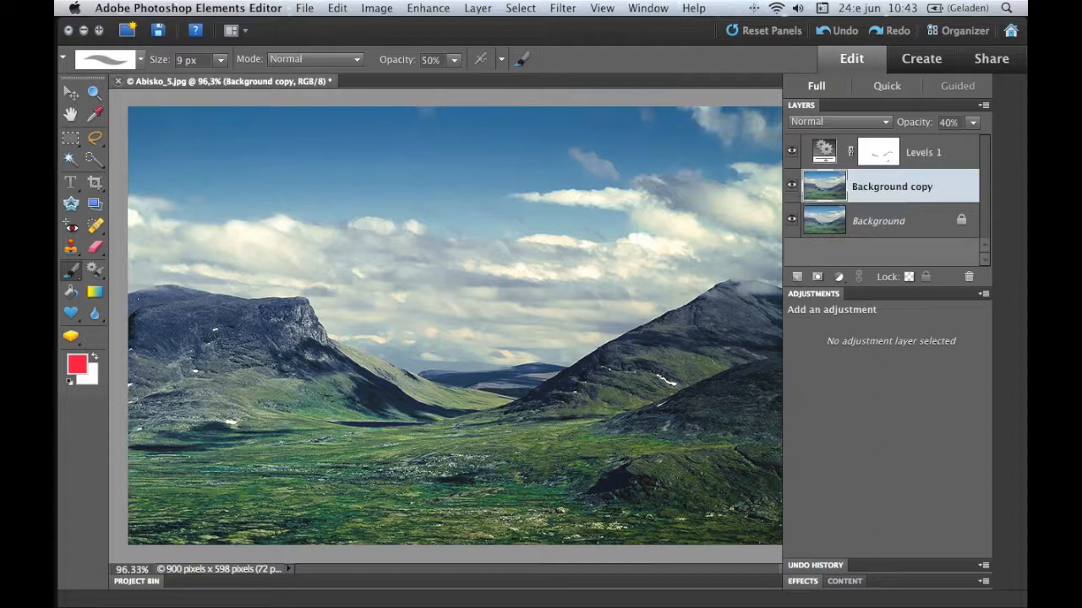
mouse_move(914, 121)
left_mouse_down()
mouse_move(905, 118)
mouse_move(915, 121)
left_mouse_up()
left_click(836, 122)
left_click(812, 478)
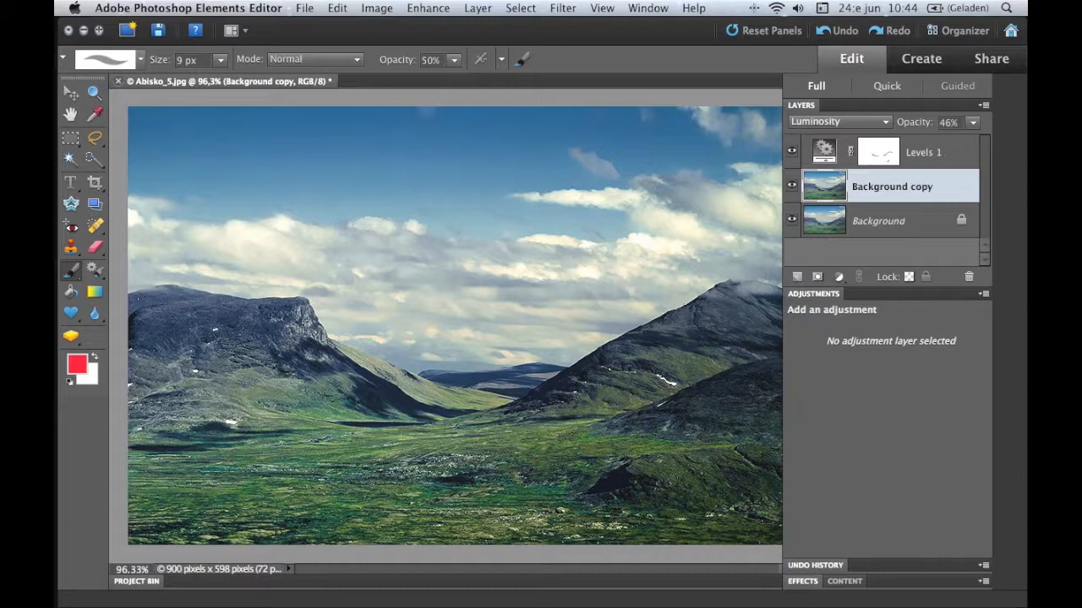
left_click(839, 122)
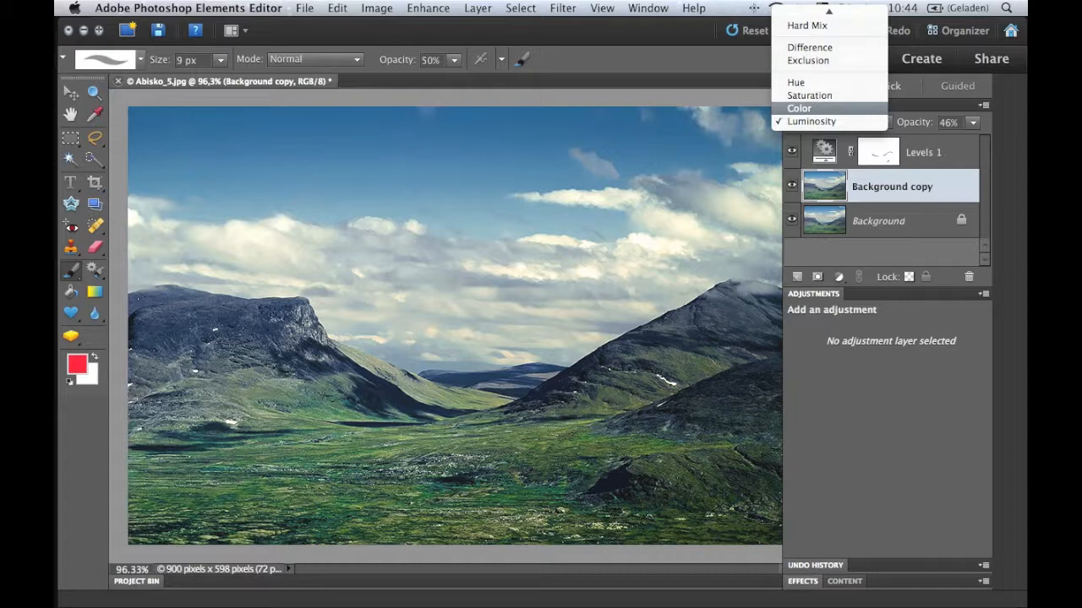
key("Escape")
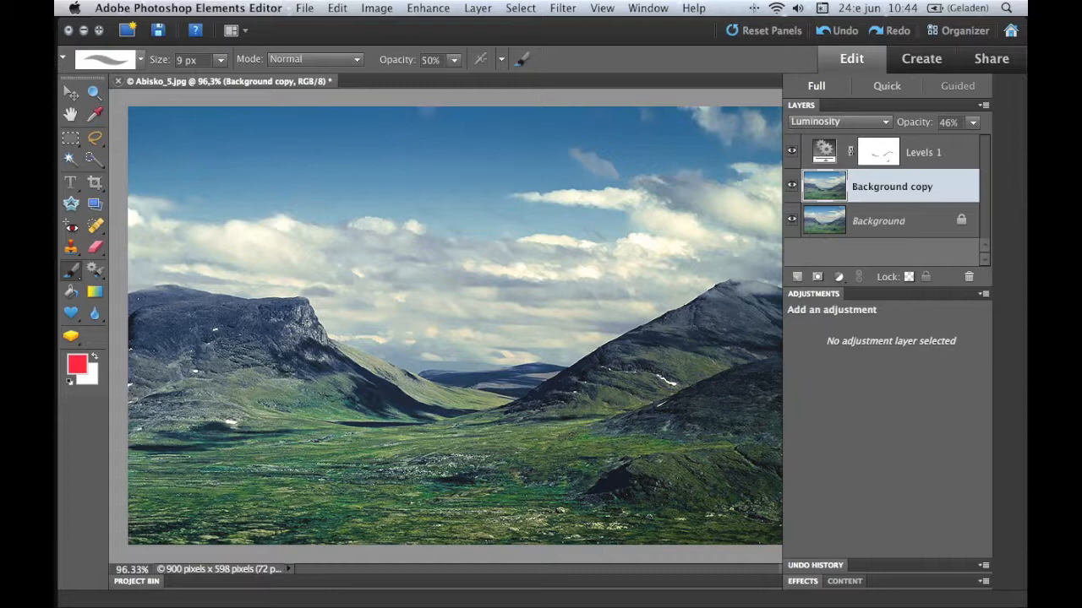
left_click_drag(948, 190, 969, 276)
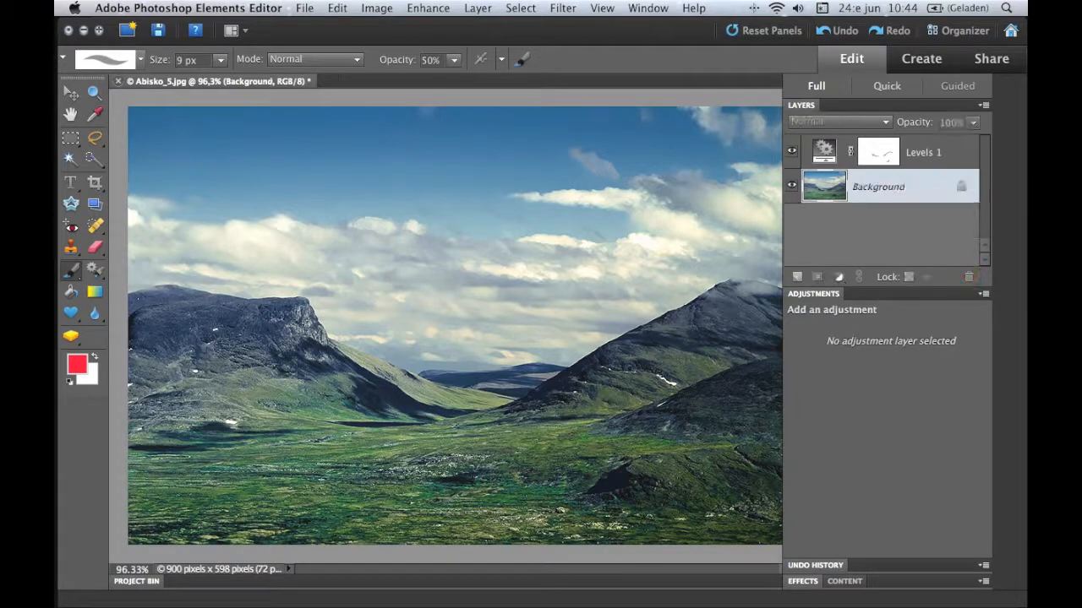
- Duplicate the Background layer and apply a High Pass filter with a 2.3 pixel radius to the copy
key("super+j")
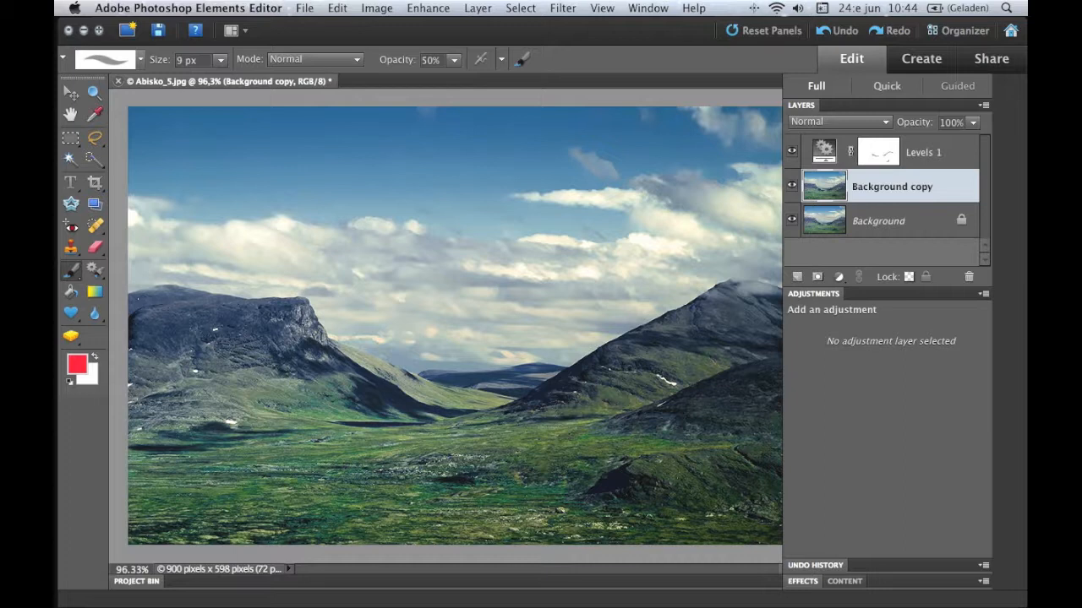
left_click(562, 7)
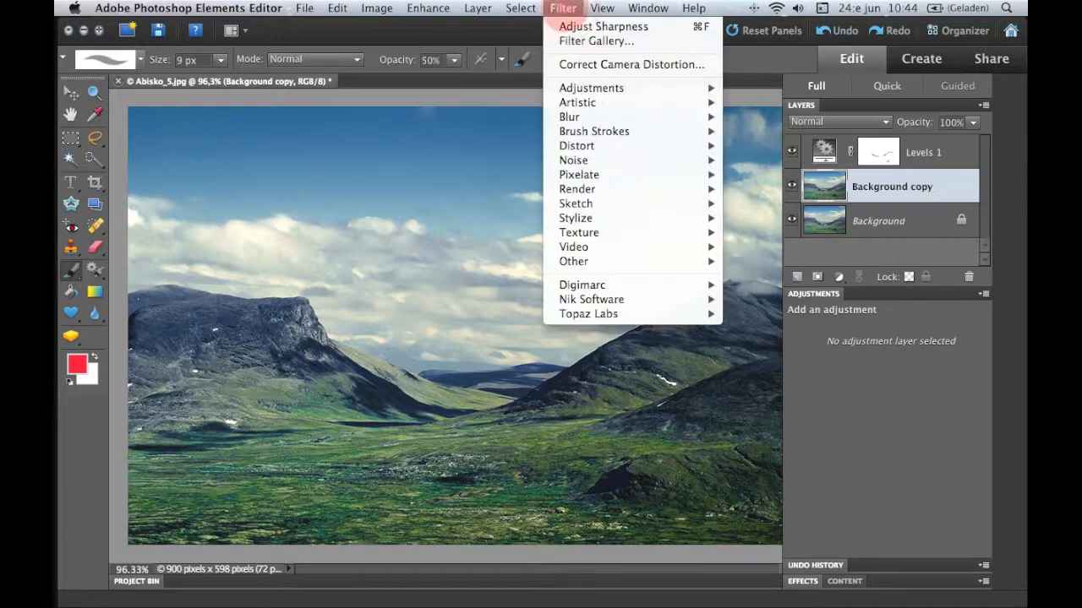
mouse_move(592, 261)
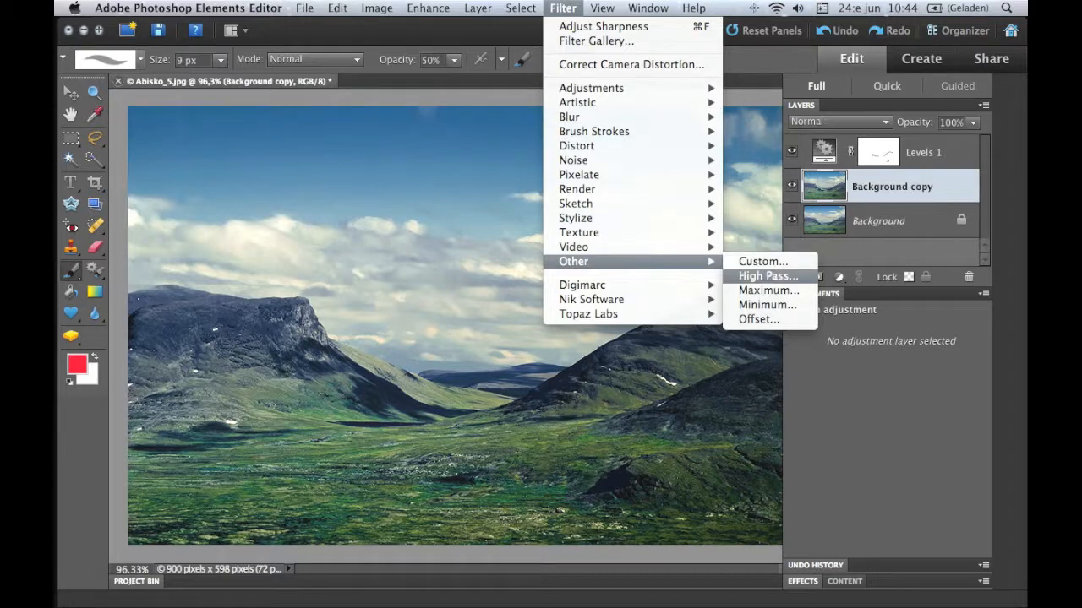
left_click(765, 277)
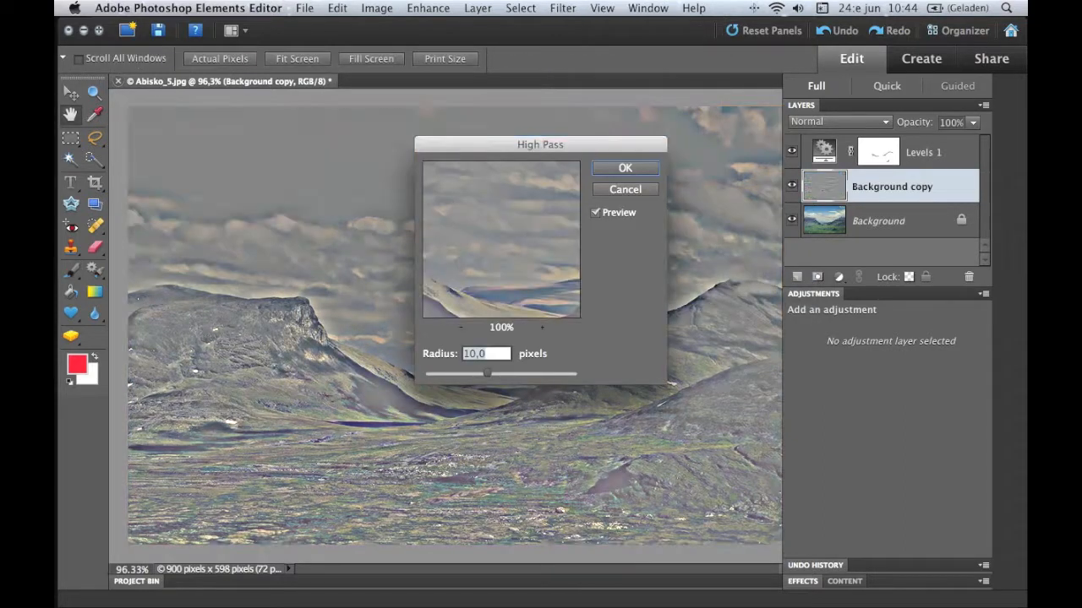
left_click_drag(487, 372, 454, 373)
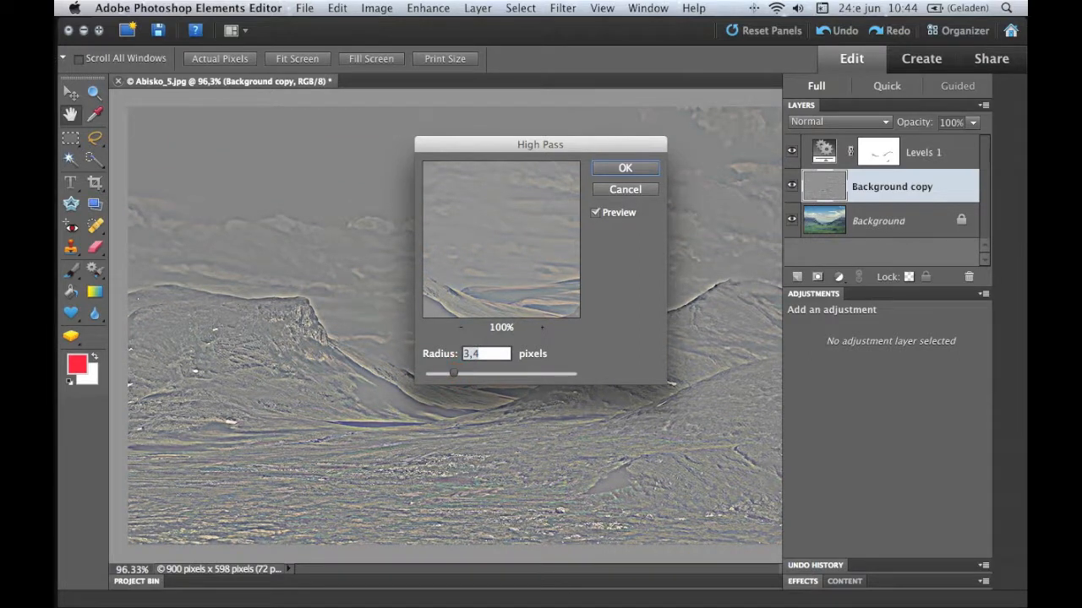
left_click_drag(454, 373, 443, 372)
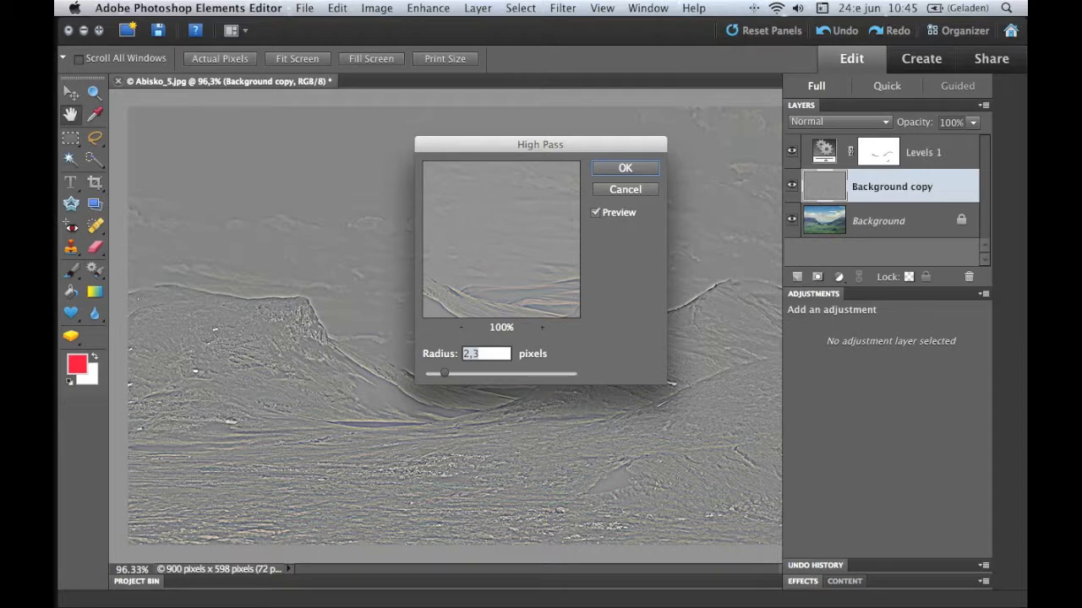
left_click(627, 167)
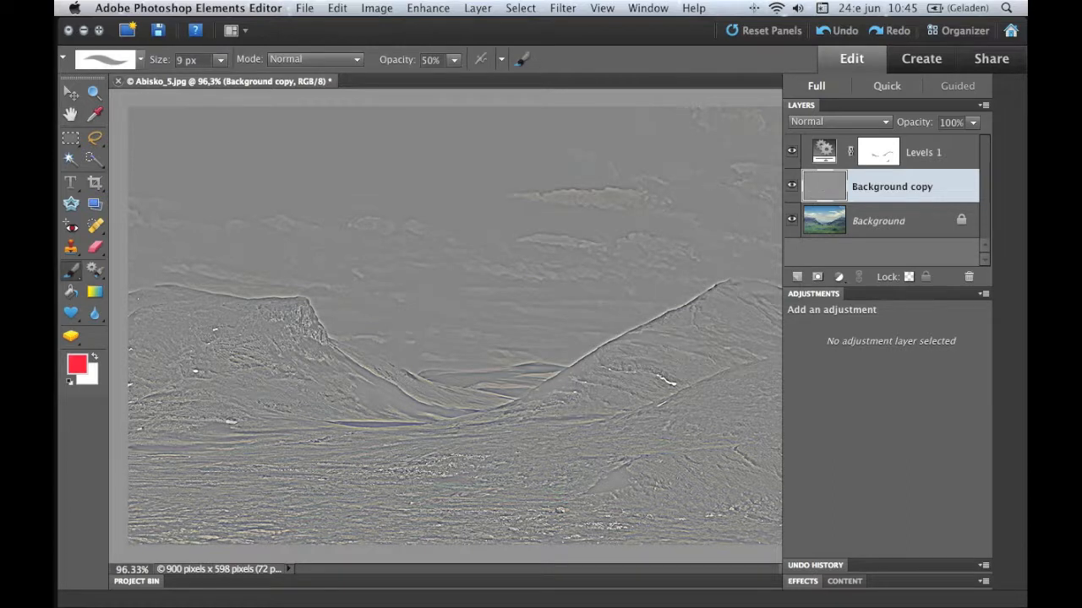
- Blend the High Pass layer in Overlay mode at 64% opacity, toggling its visibility to compare the sharpening
left_click(865, 121)
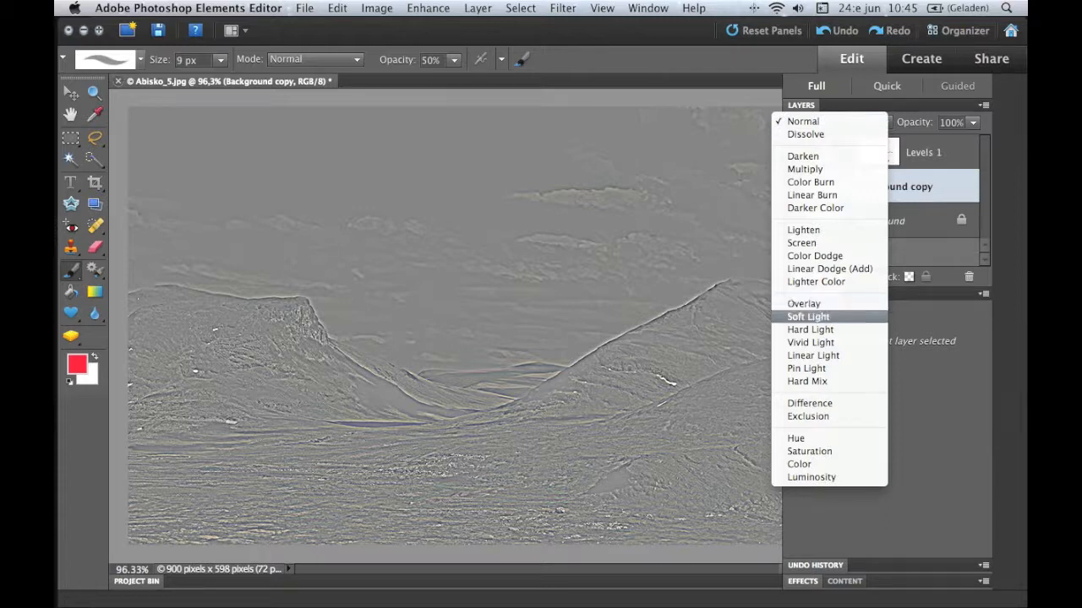
left_click(804, 304)
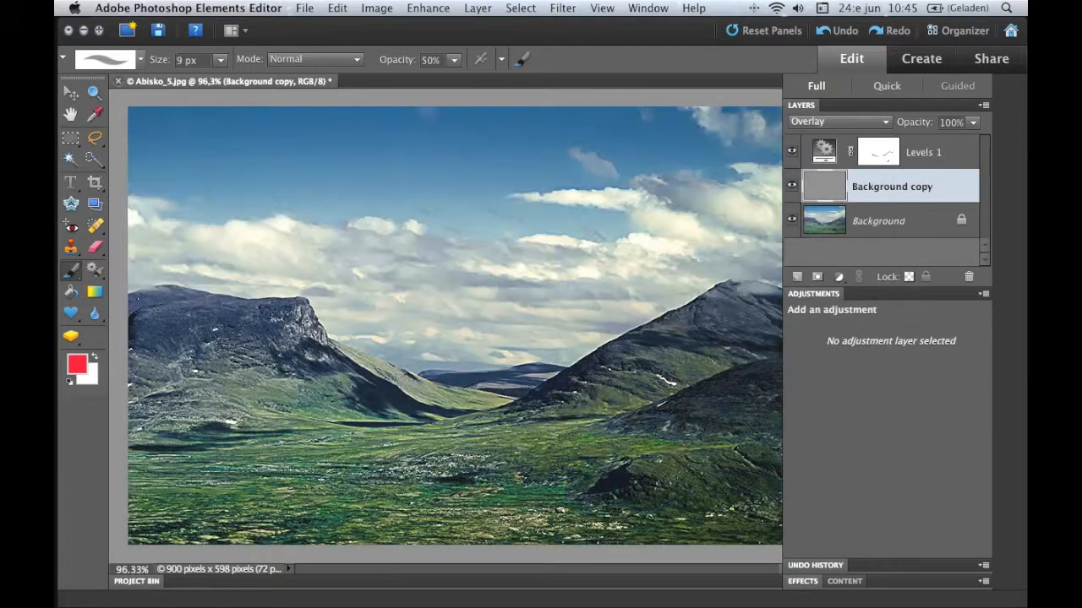
left_click(791, 186)
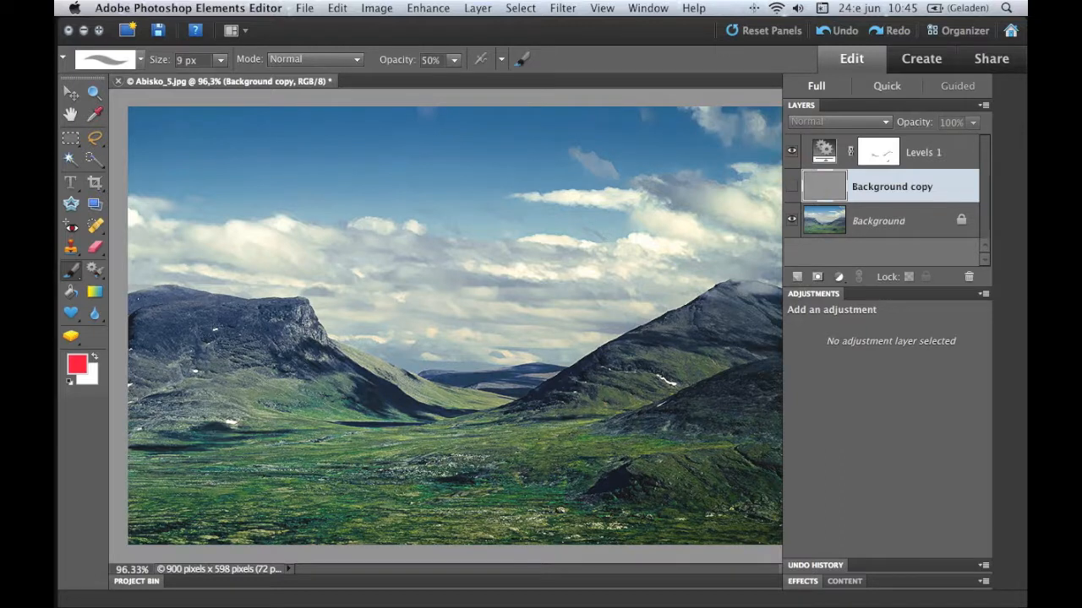
left_click(791, 186)
left_click(791, 186)
left_click(791, 185)
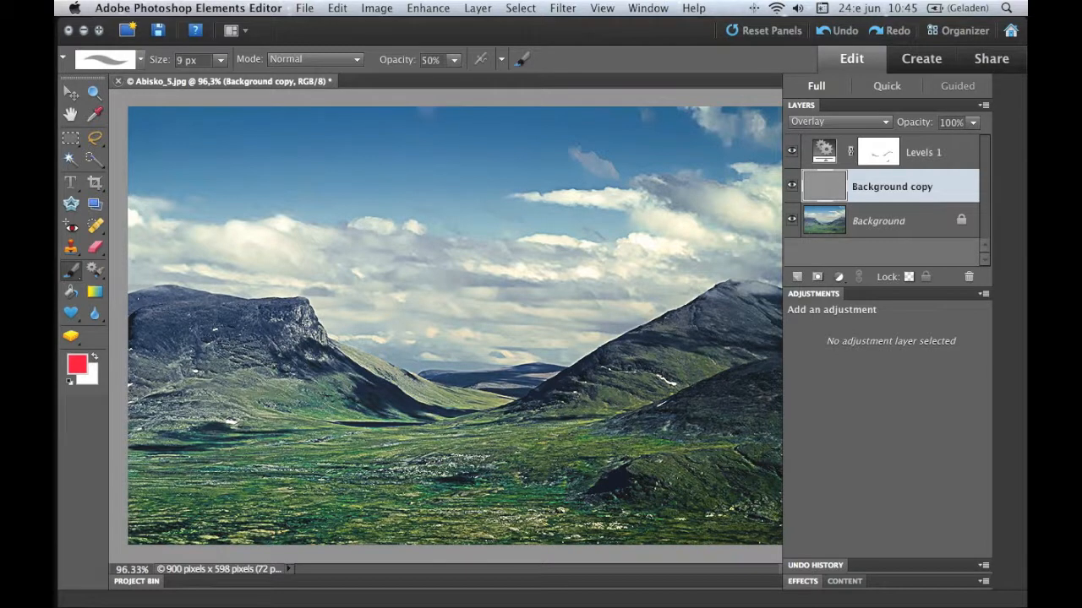
left_click_drag(915, 122, 916, 121)
left_click(563, 7)
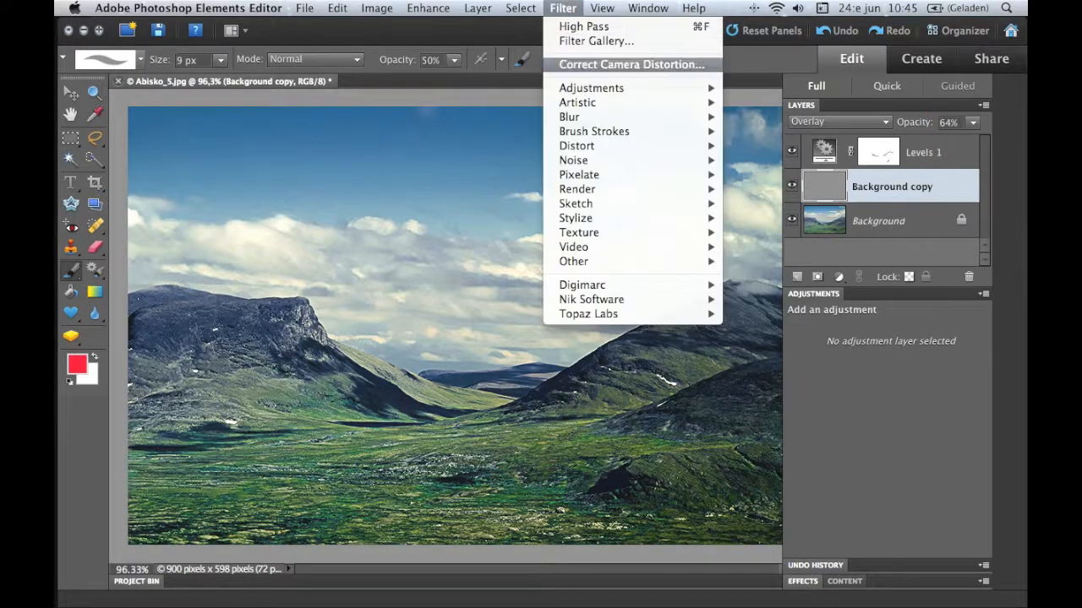
mouse_move(592, 261)
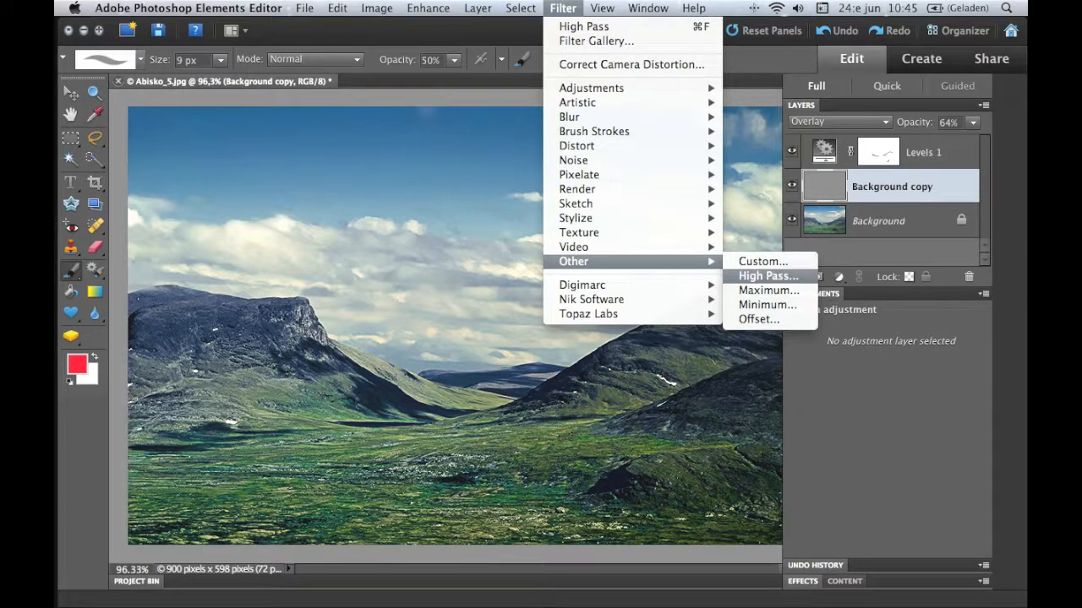
mouse_move(427, 8)
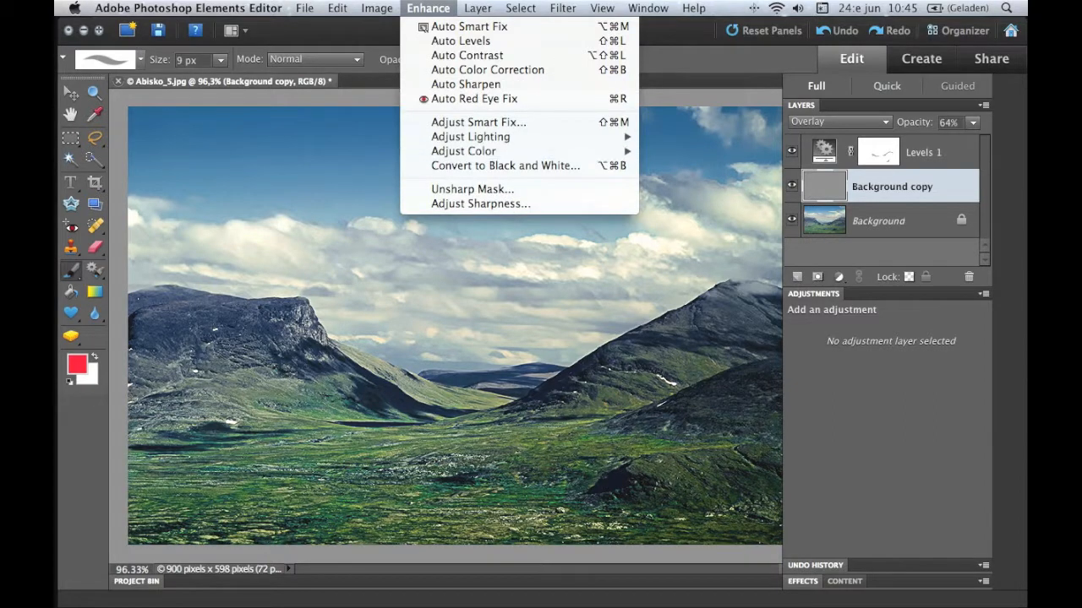
left_click(835, 186)
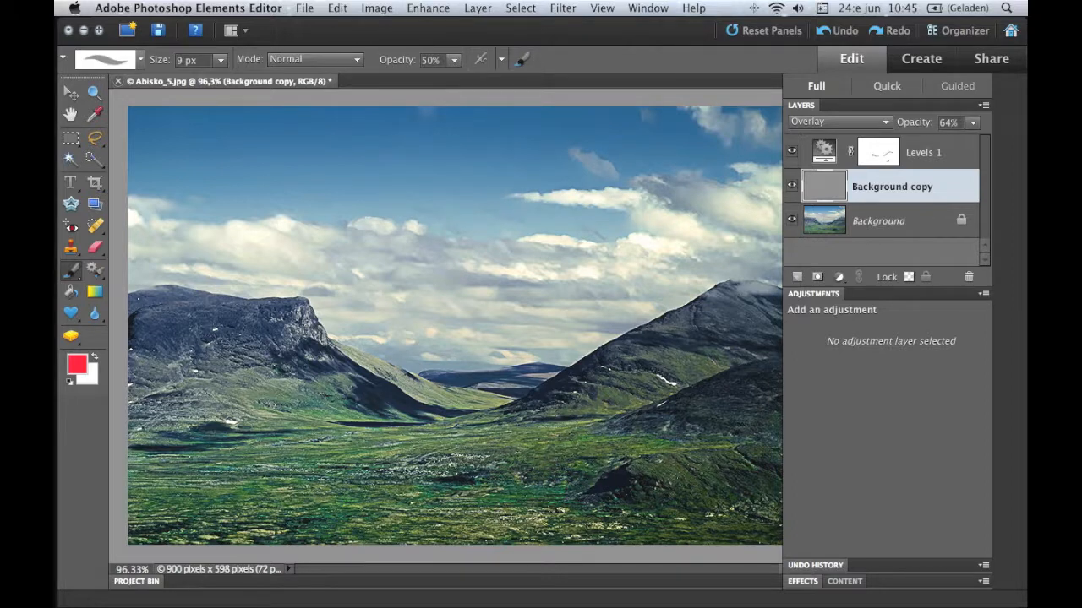
- Toggle the High Pass layer's visibility, and set the layer to Normal blend mode at 100% opacity to inspect its gray edge detail
left_click(790, 186)
left_click(791, 185)
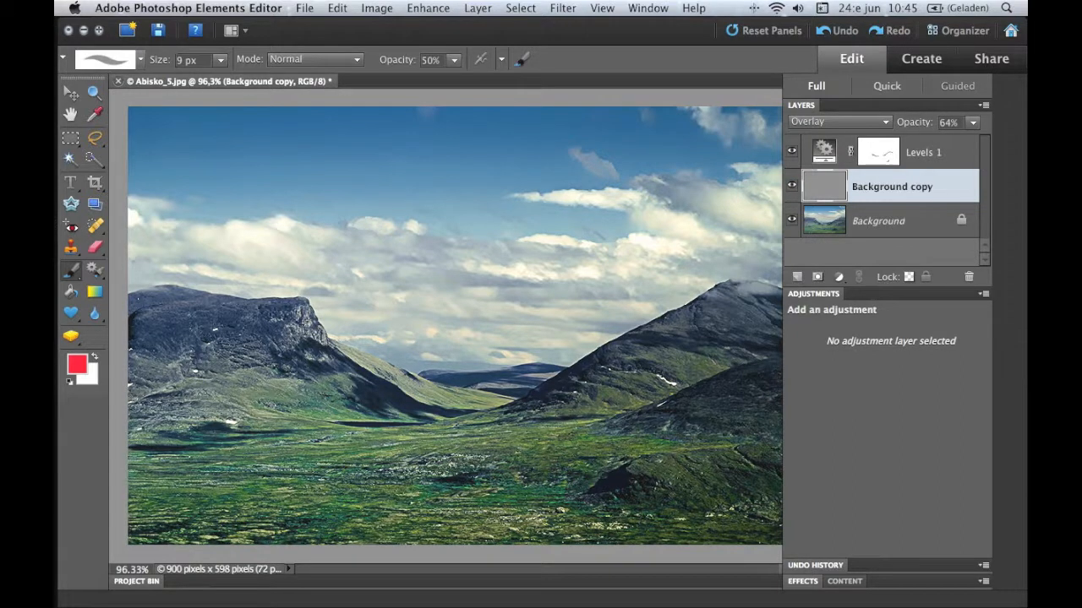
left_click(836, 122)
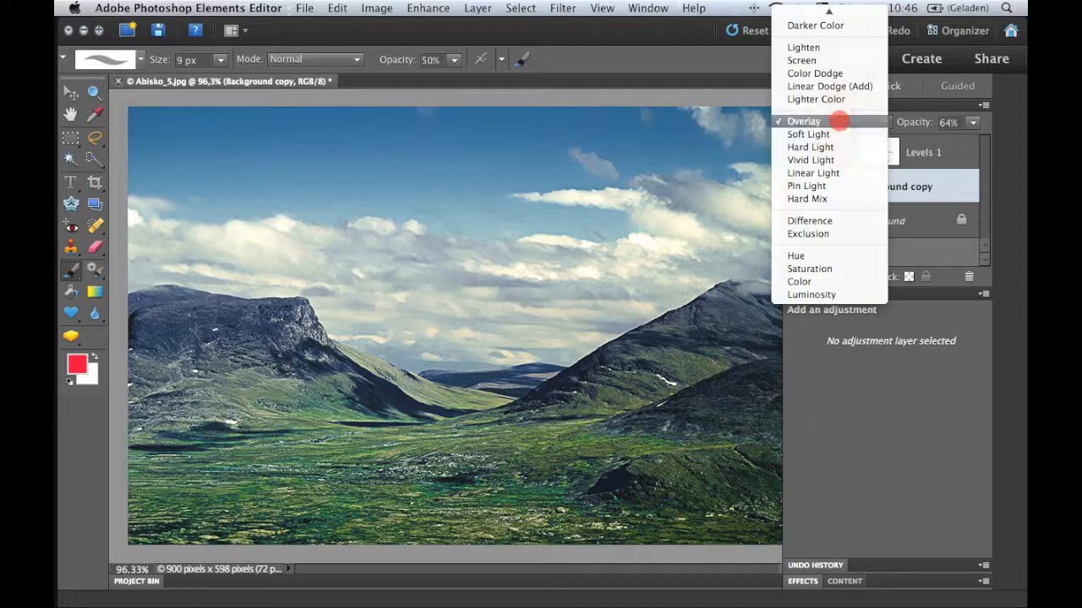
left_click(821, 12)
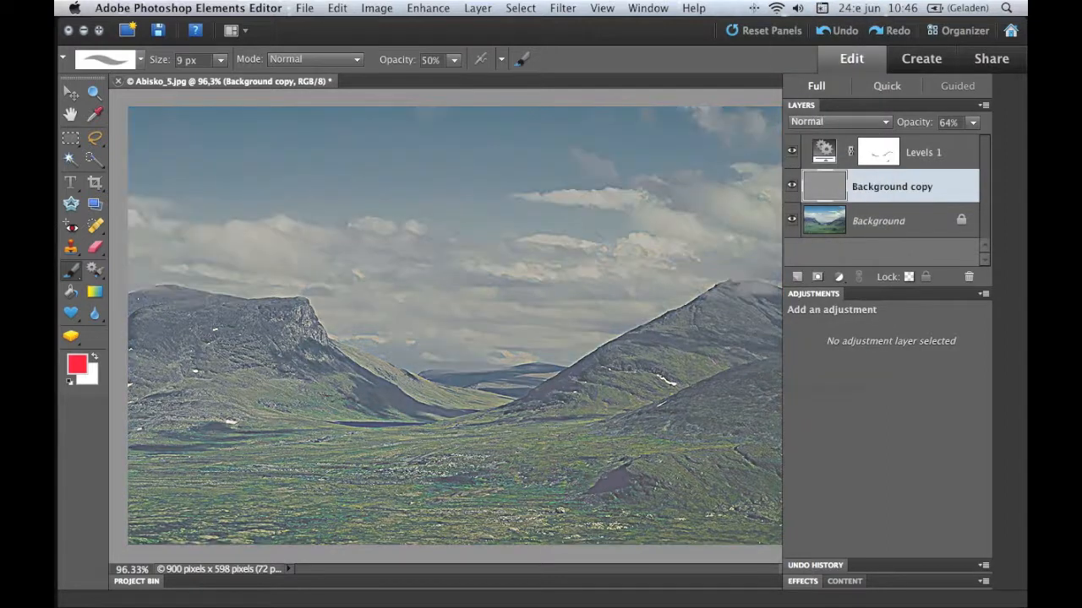
left_click_drag(916, 122, 980, 121)
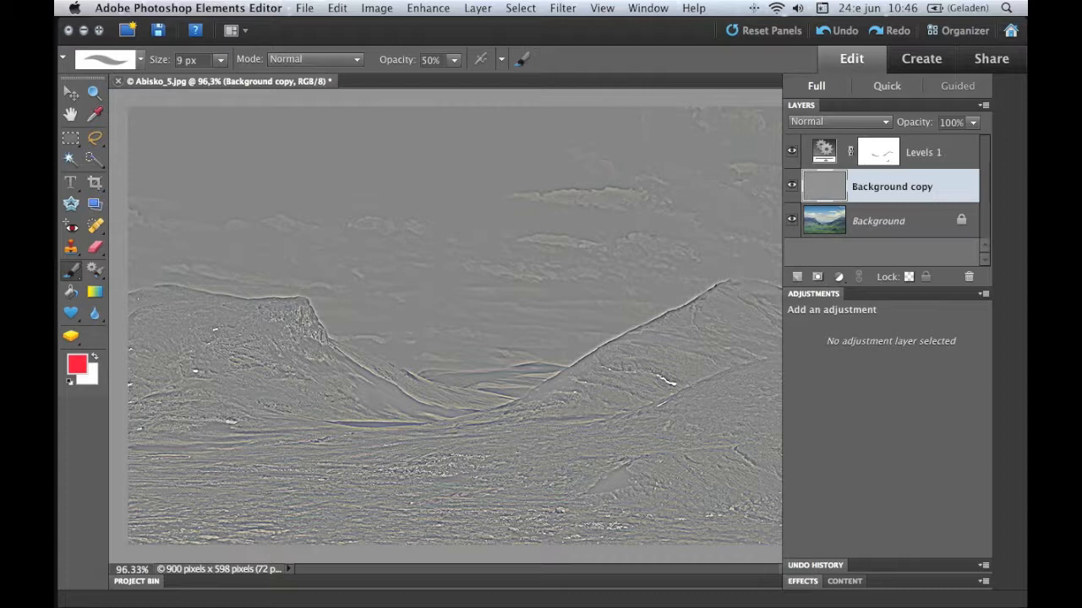
- Blend the High Pass layer in Soft Light mode, toggling its visibility to compare the sharpening
left_click(838, 122)
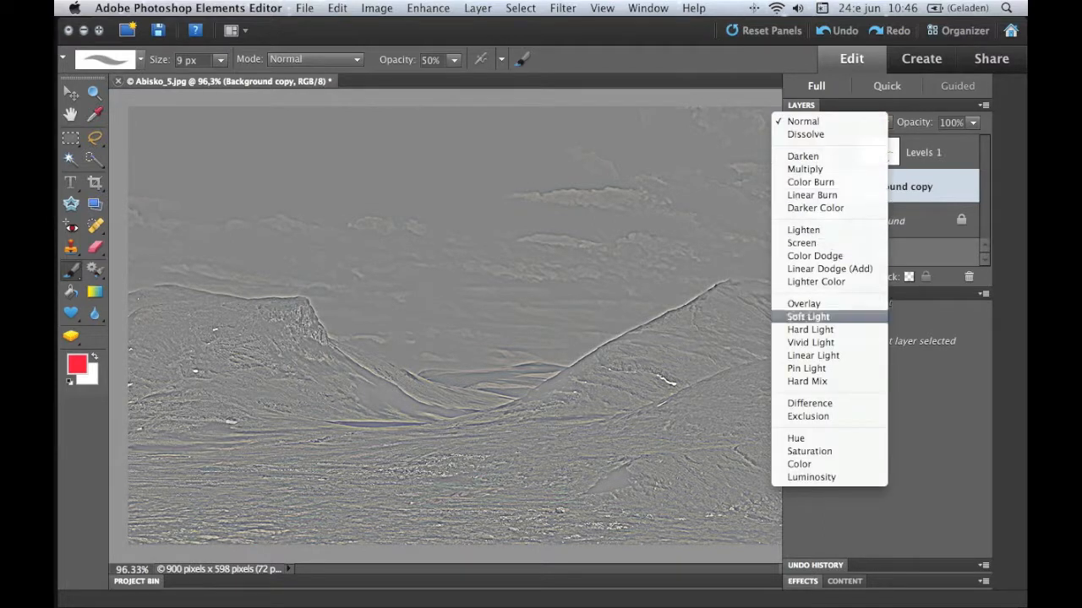
left_click(808, 316)
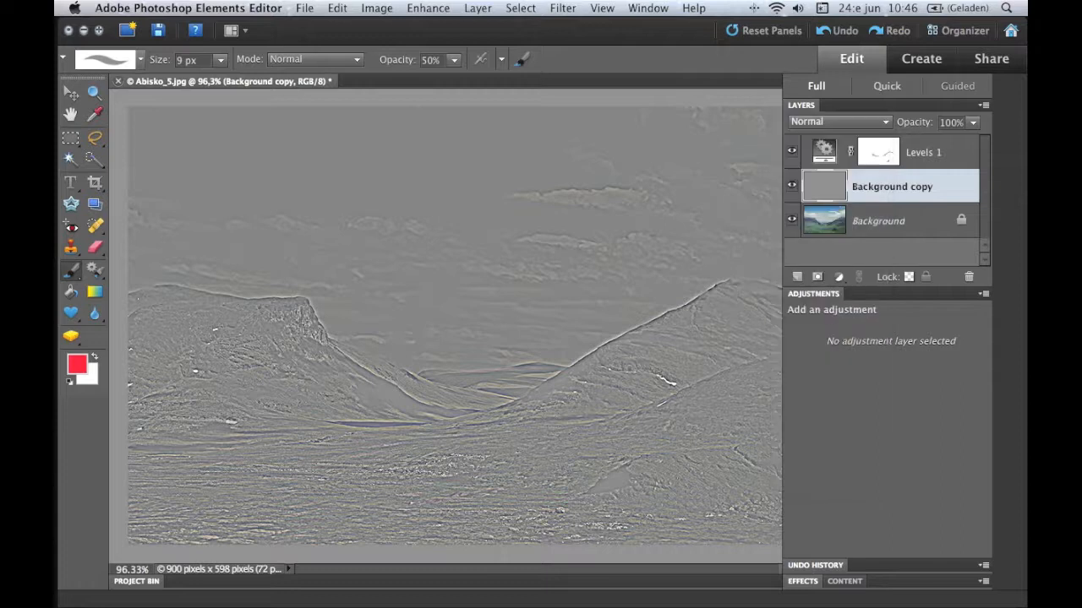
left_click(790, 185)
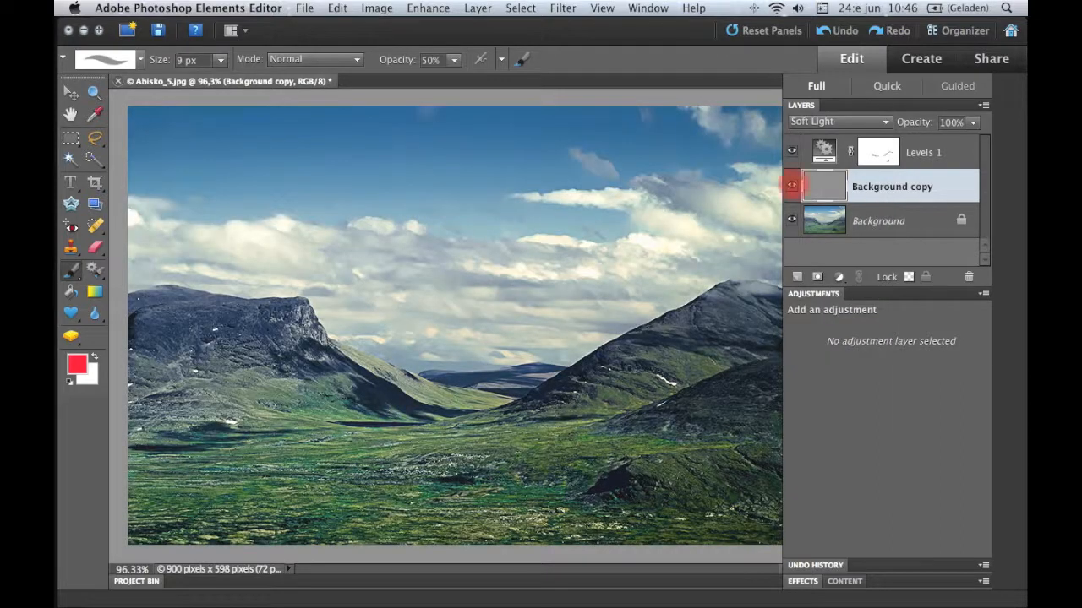
left_click(791, 185)
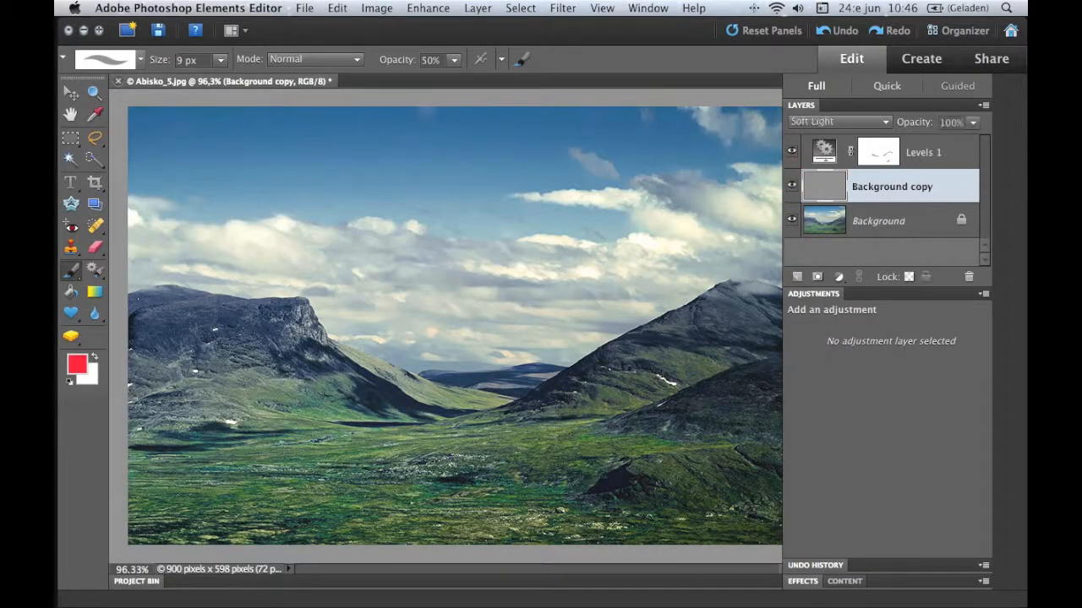
left_click_drag(907, 120, 900, 119)
- Duplicate the Background layer and convert the copy to black and white with the Scenic Landscape style, slightly more green and less blue intensity
mouse_move(891, 187)
left_mouse_down()
mouse_move(912, 238)
mouse_move(969, 276)
mouse_move(918, 267)
mouse_move(797, 276)
left_mouse_up()
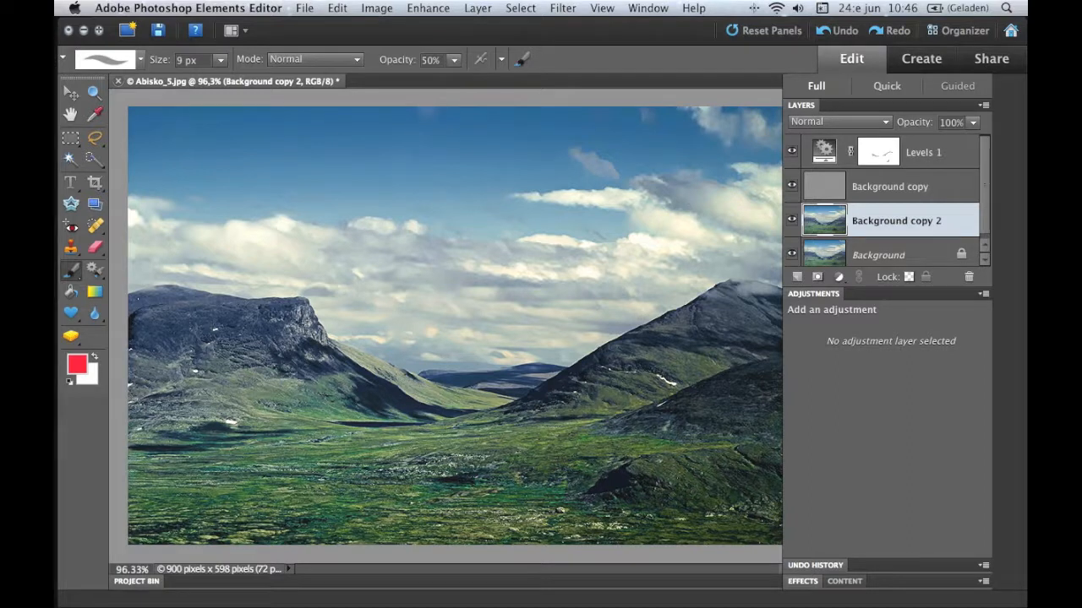
left_click(428, 7)
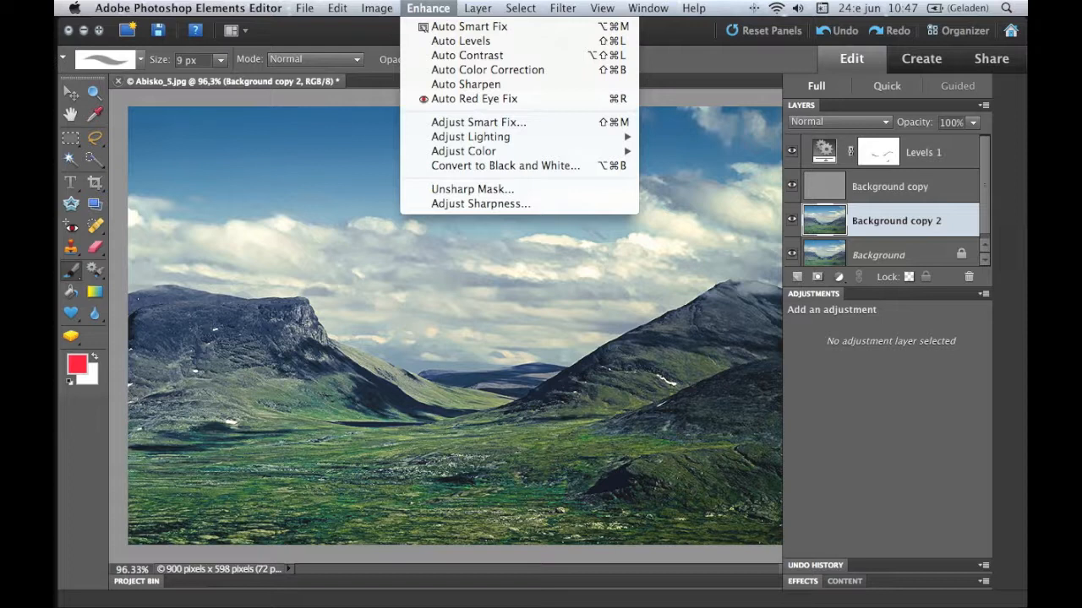
mouse_move(477, 8)
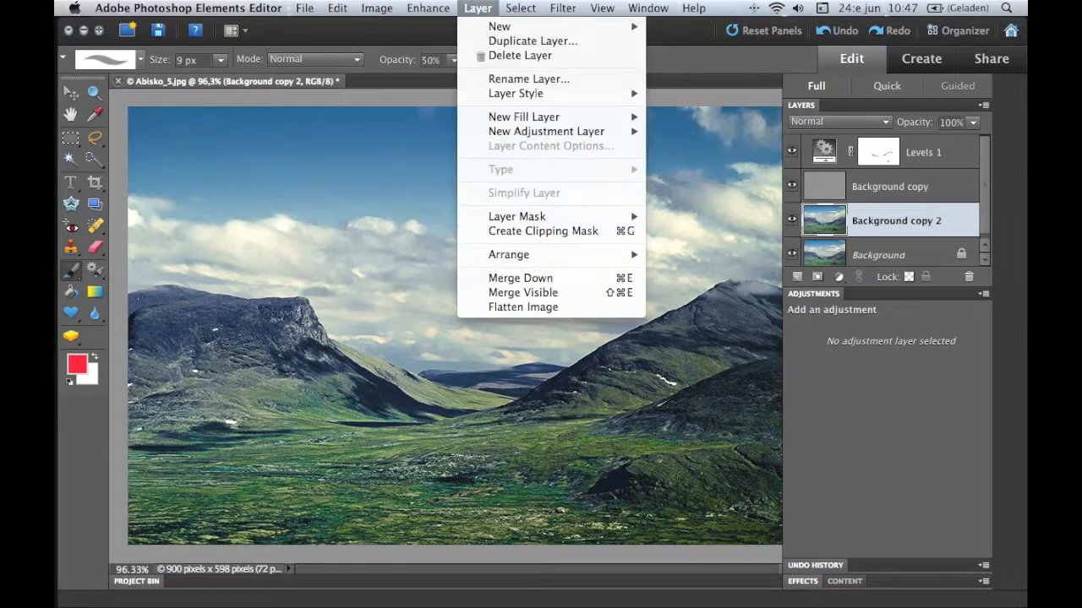
mouse_move(428, 7)
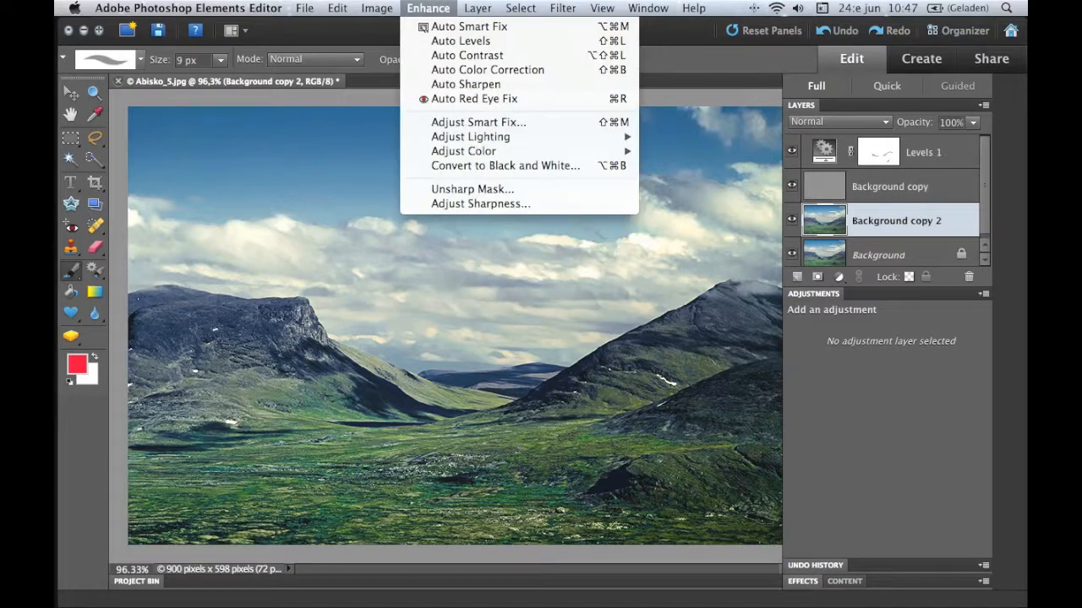
left_click(486, 165)
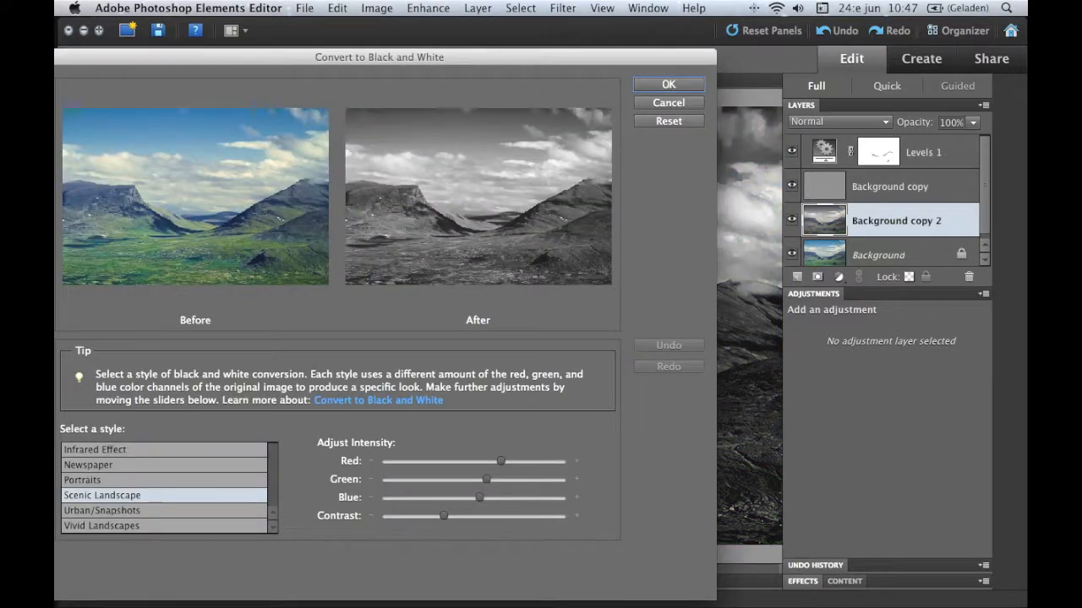
mouse_move(479, 497)
left_mouse_down()
mouse_move(429, 497)
mouse_move(469, 501)
mouse_move(504, 479)
mouse_move(491, 480)
left_mouse_up()
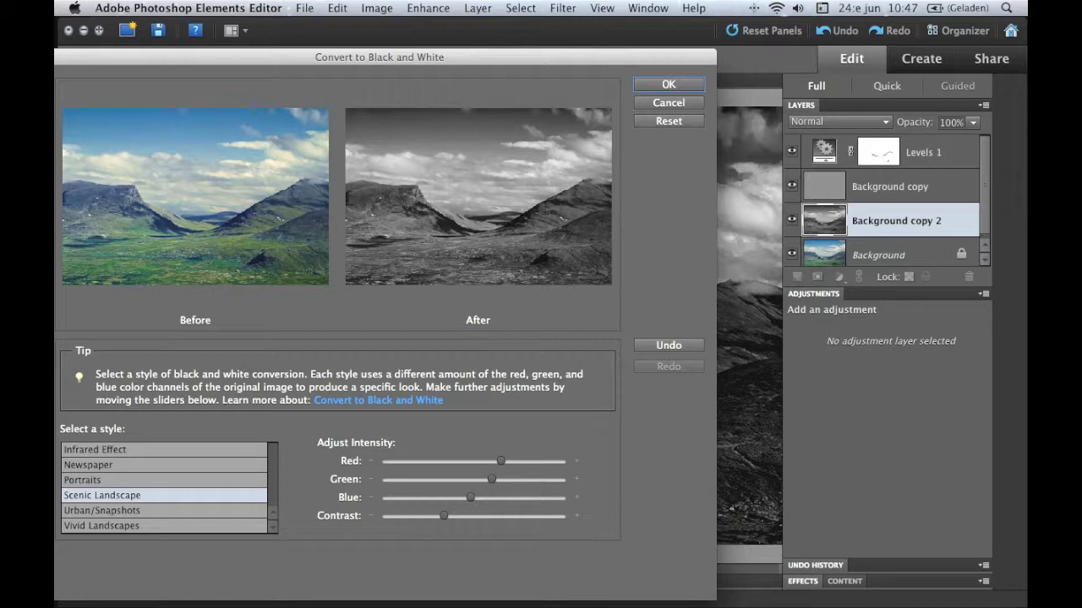
left_click(668, 84)
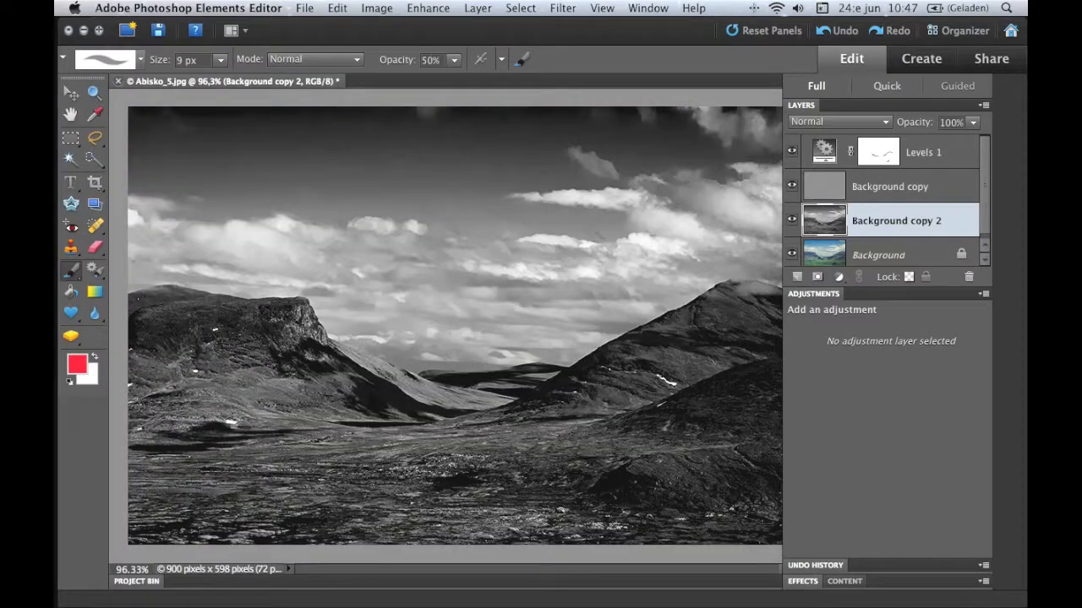
- Blend the black-and-white layer in Soft Light mode at 68% opacity
left_click(838, 122)
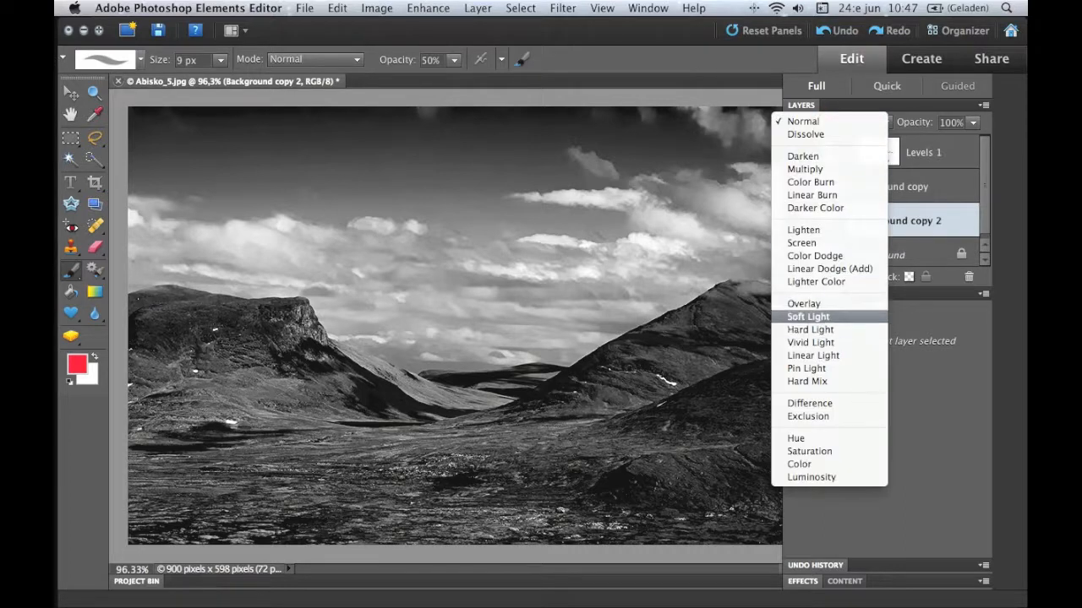
left_click(809, 316)
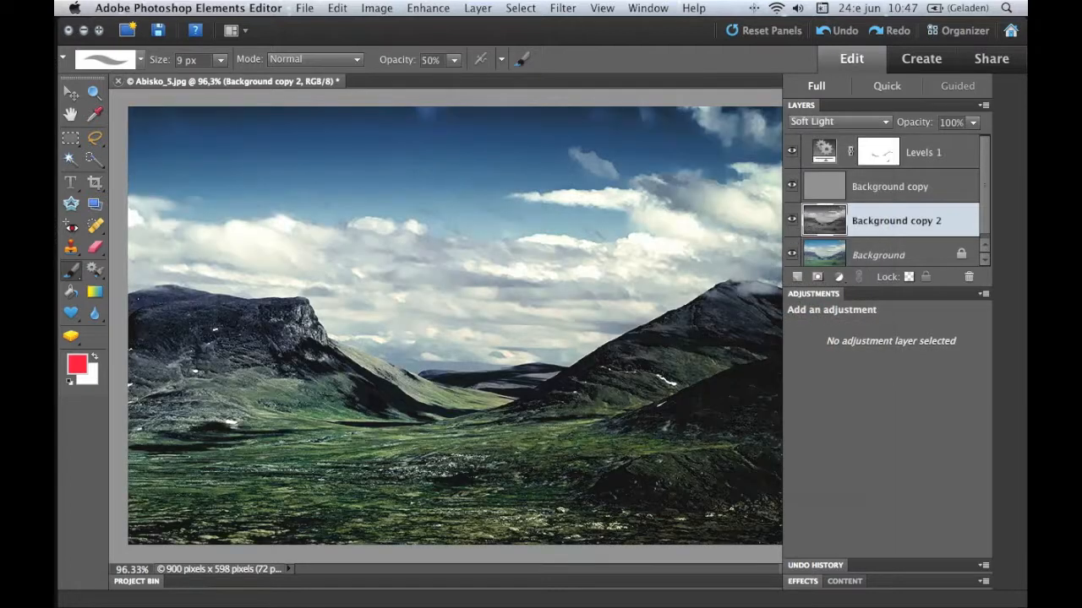
left_click_drag(906, 121, 877, 122)
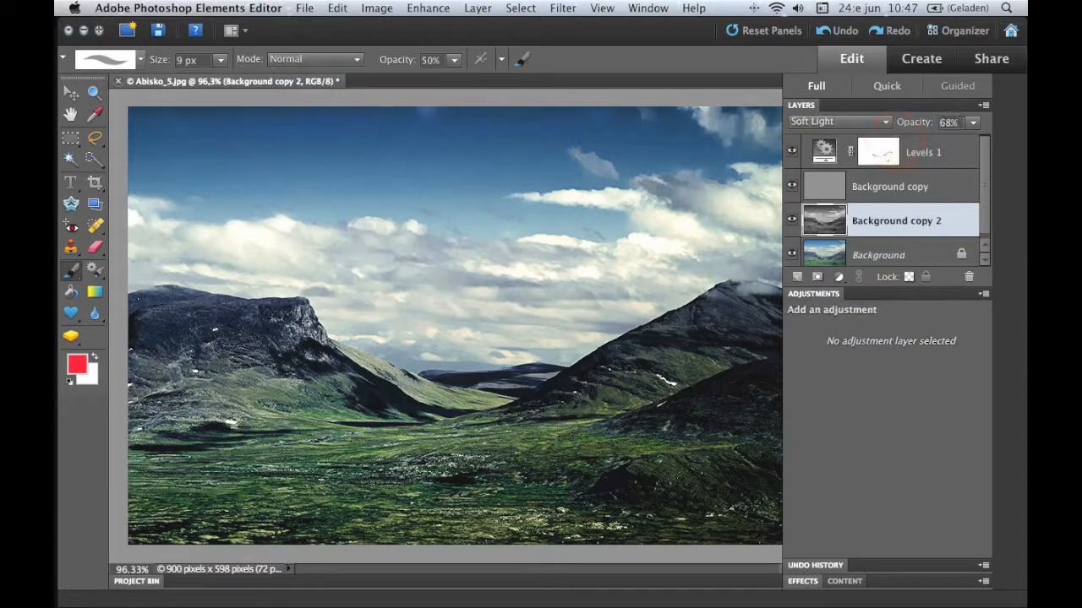
- Hide the Levels 1 adjustment layer and toggle the black-and-white layer's visibility to compare their contrast effects
left_click(791, 152)
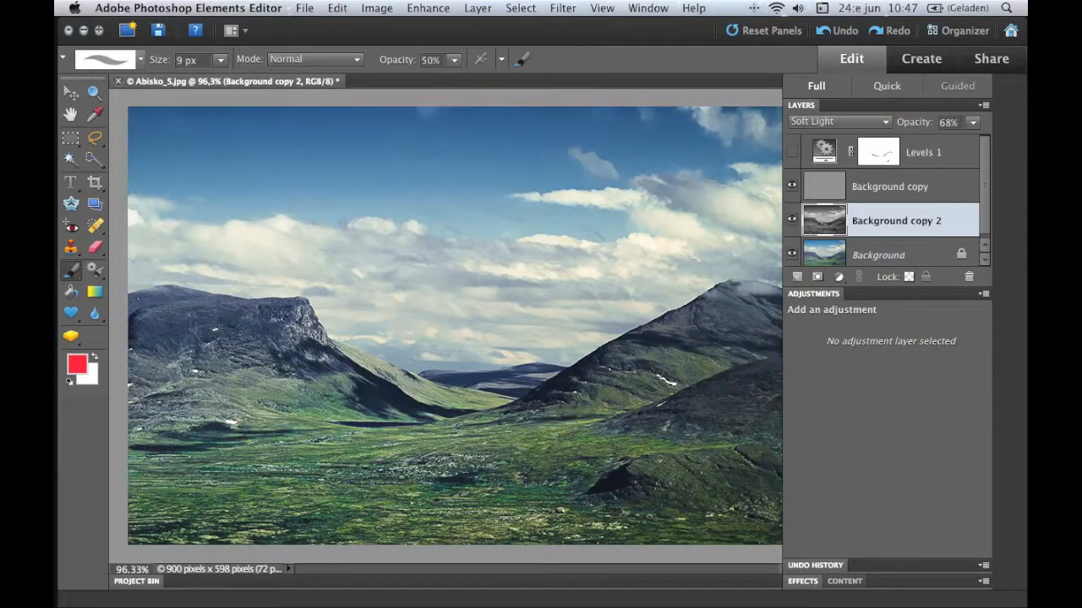
left_click(791, 219)
left_click(791, 220)
left_click(790, 219)
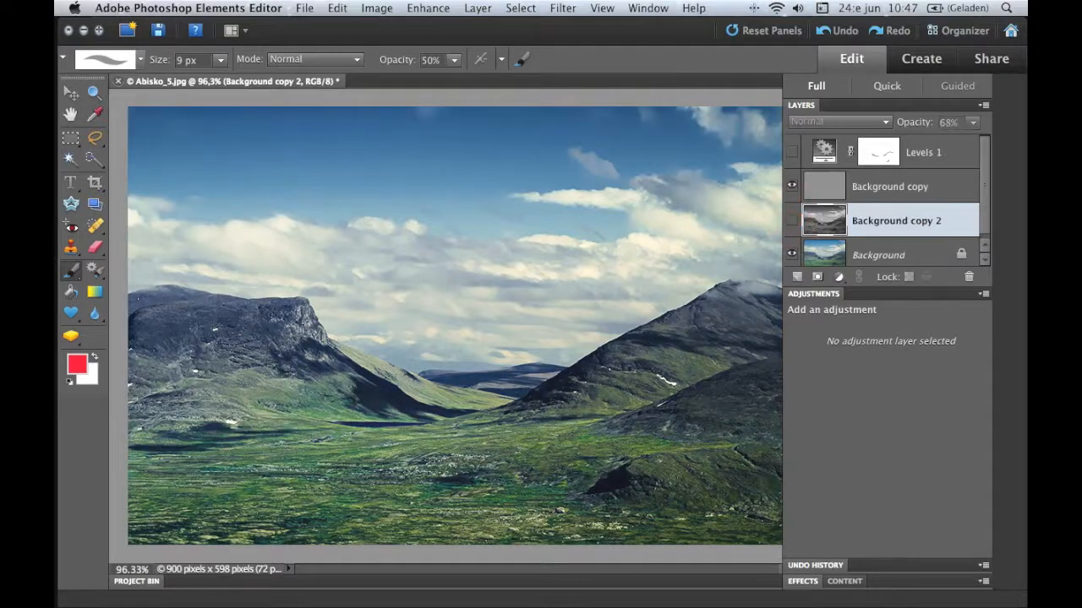
left_click(791, 220)
left_click(791, 219)
left_click(791, 152)
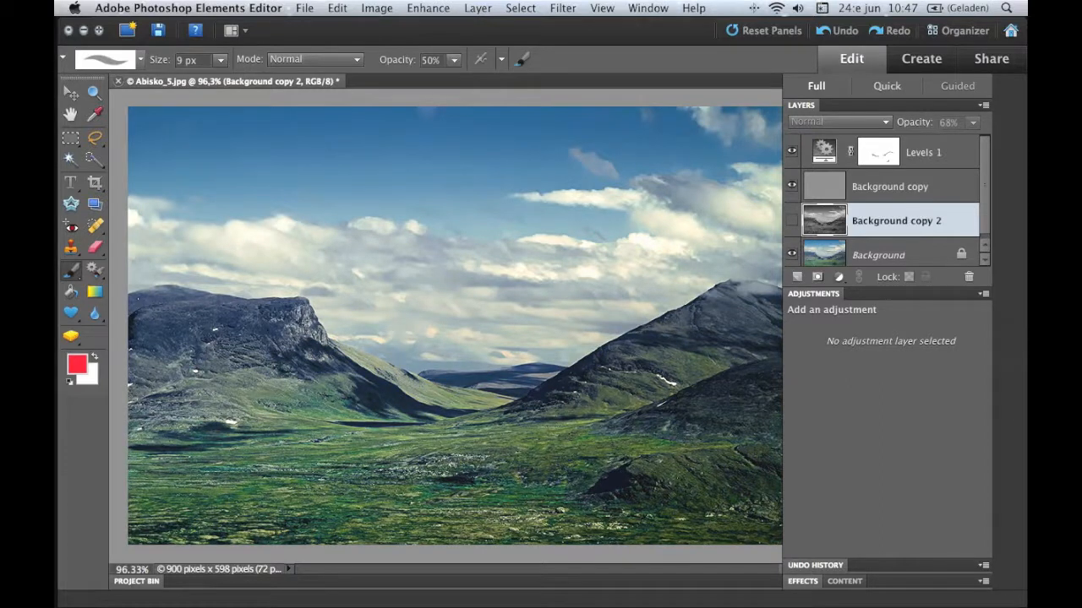
left_click(791, 152)
left_click(791, 220)
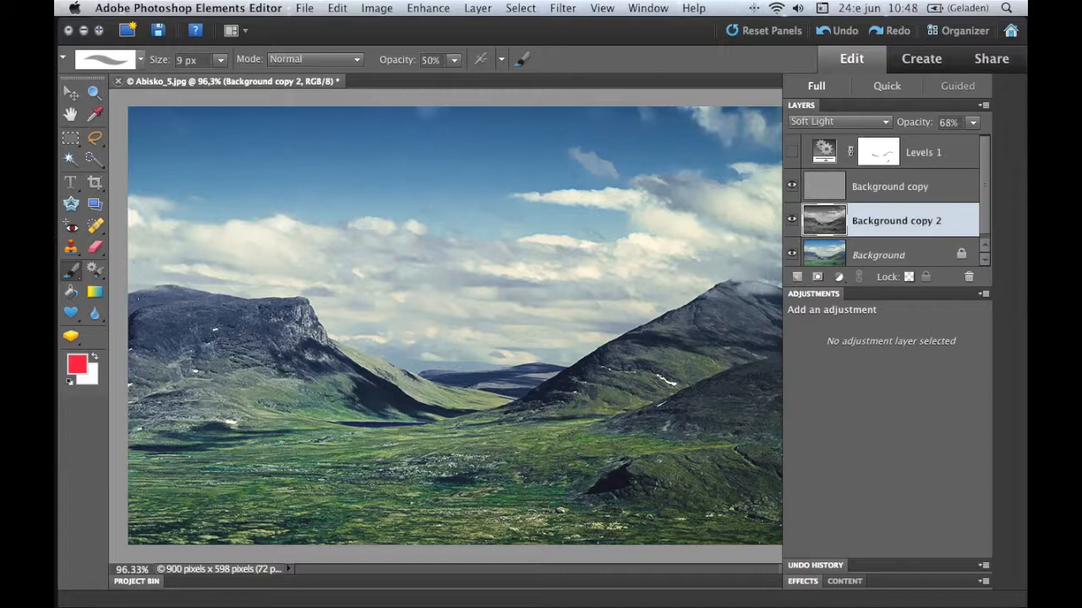
left_click(792, 220)
left_click(792, 220)
left_click(791, 220)
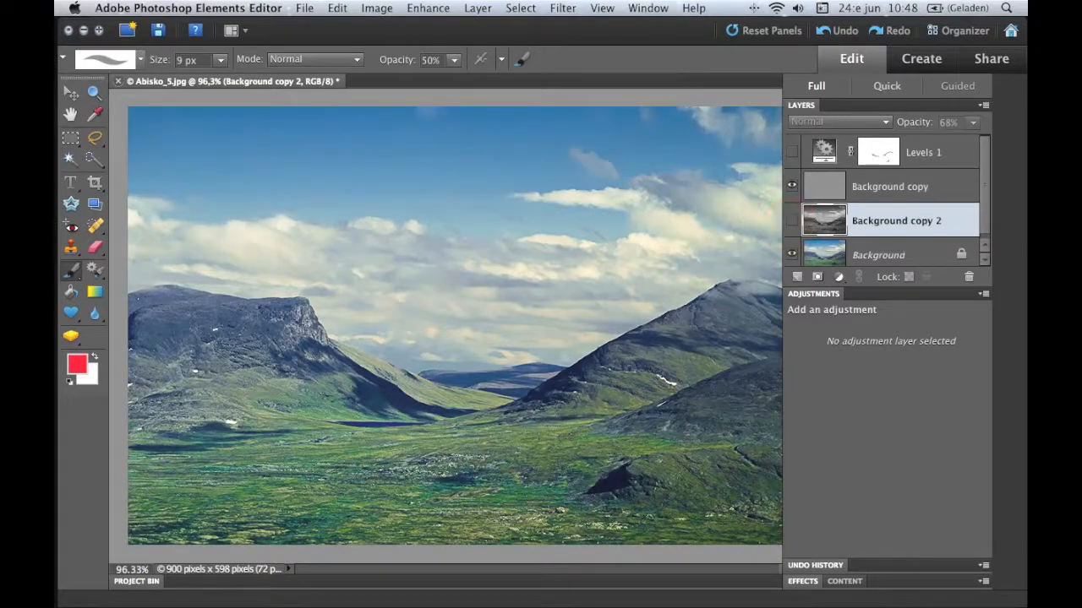
left_click(792, 220)
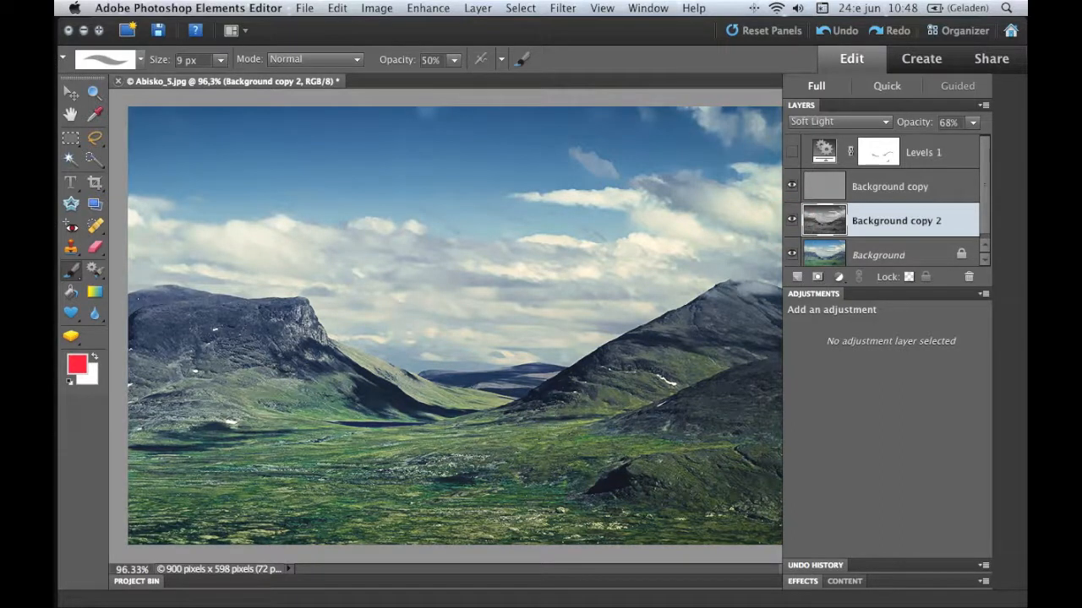
- Try Overlay blend mode on the black-and-white layer, compare with the layer hidden, and return it to Soft Light
left_click(824, 122)
left_click(818, 119)
key("Up")
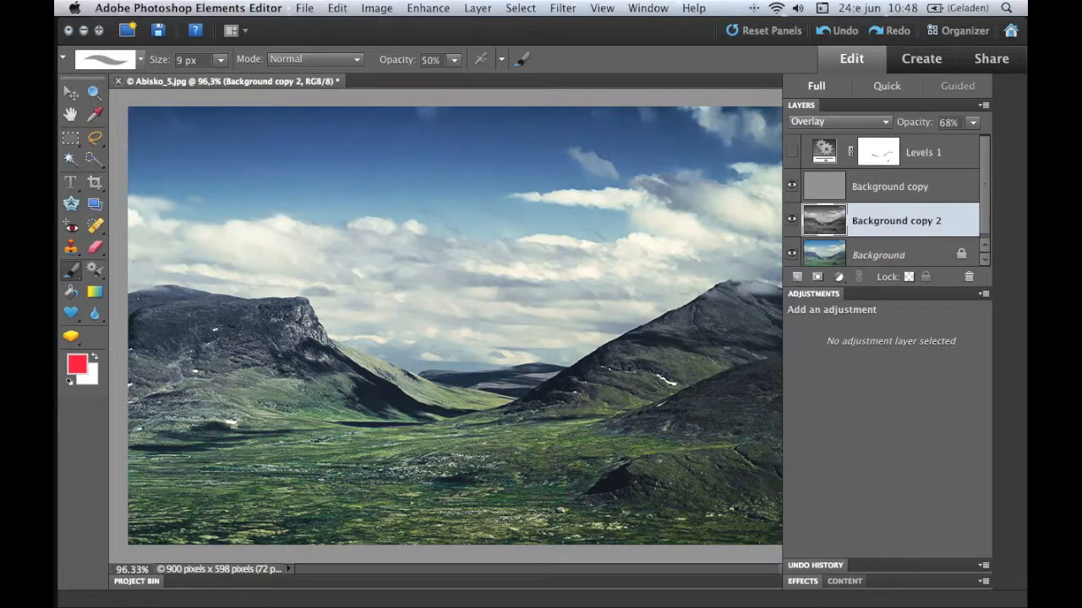
left_click(791, 220)
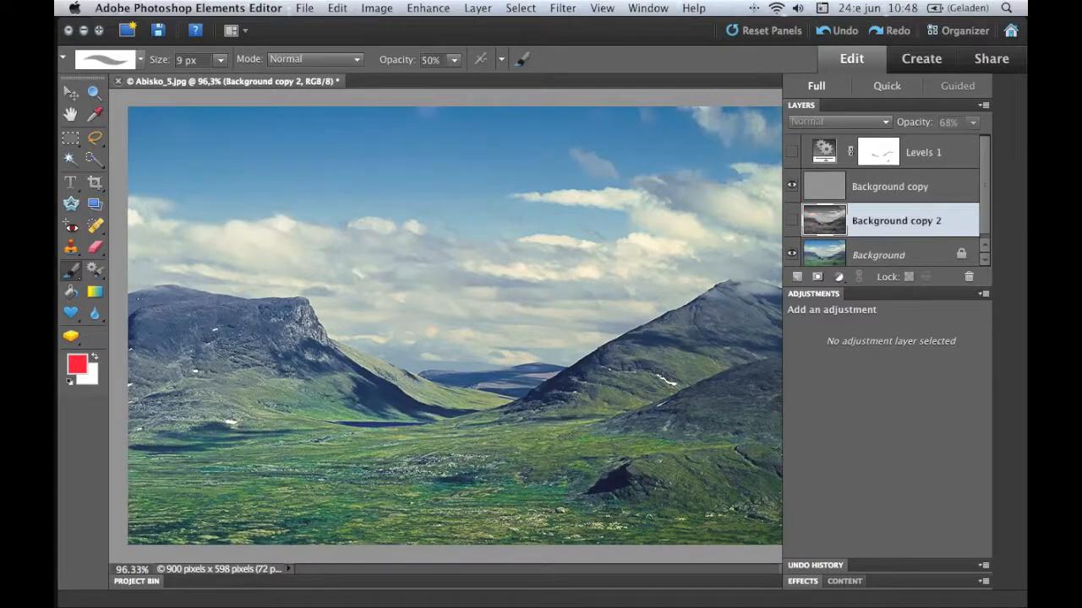
left_click(791, 220)
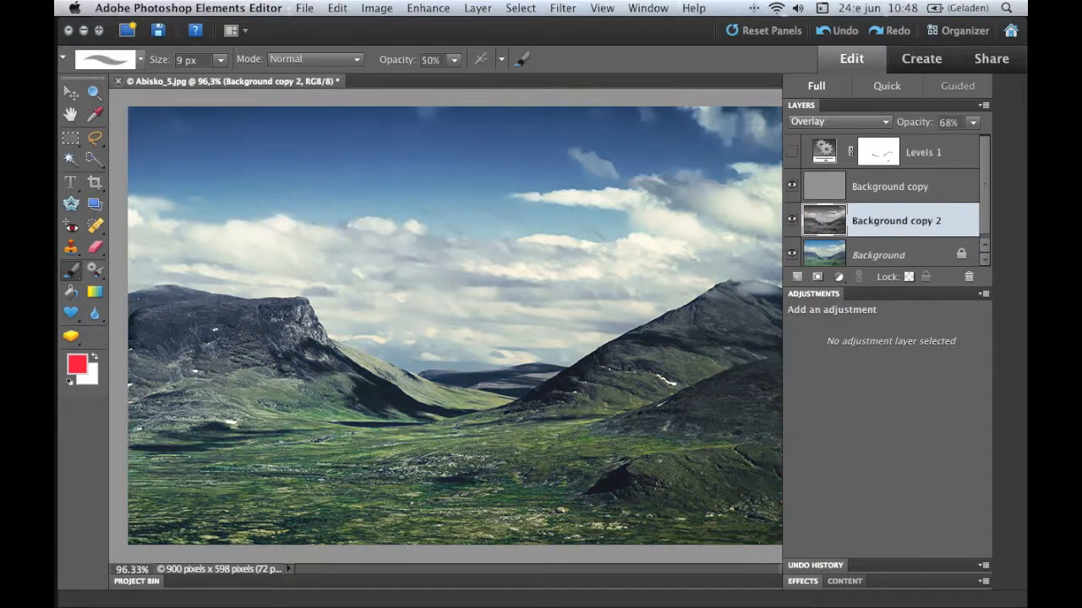
left_click(833, 119)
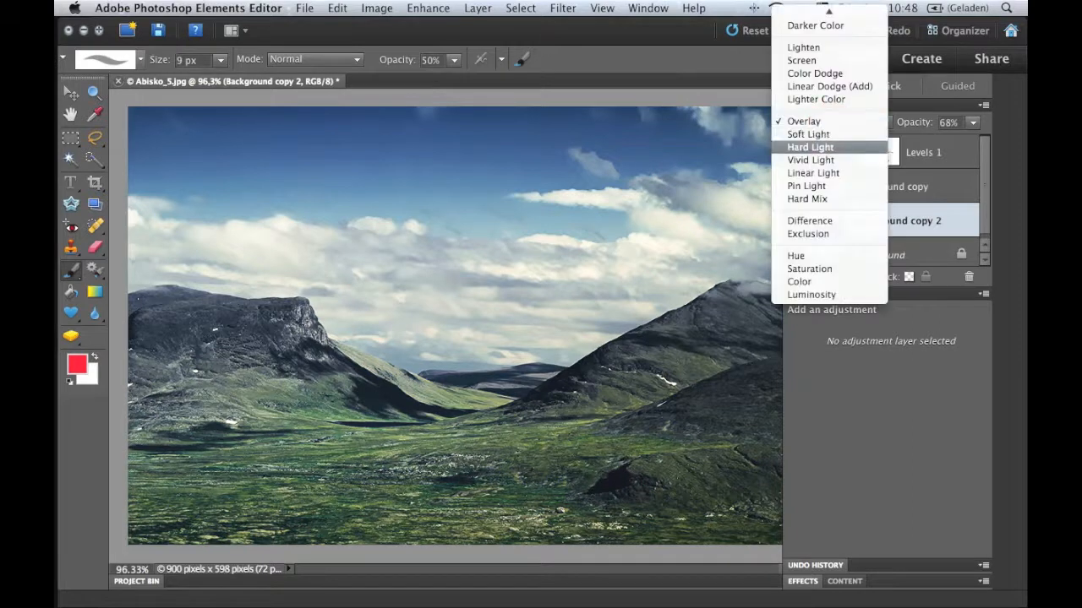
left_click(808, 133)
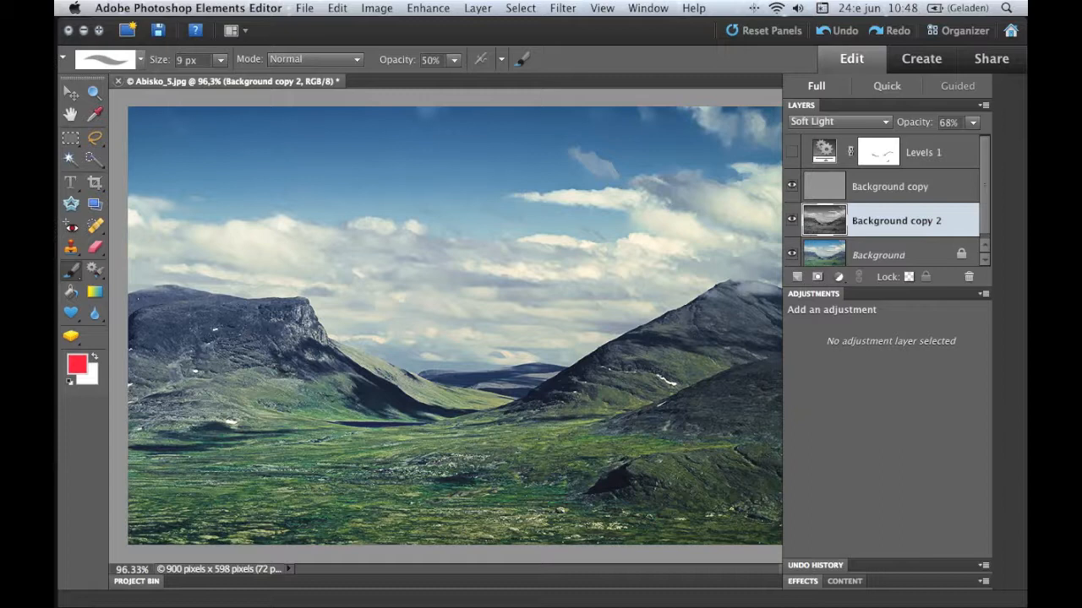
left_click(792, 219)
left_click(791, 219)
left_click(337, 7)
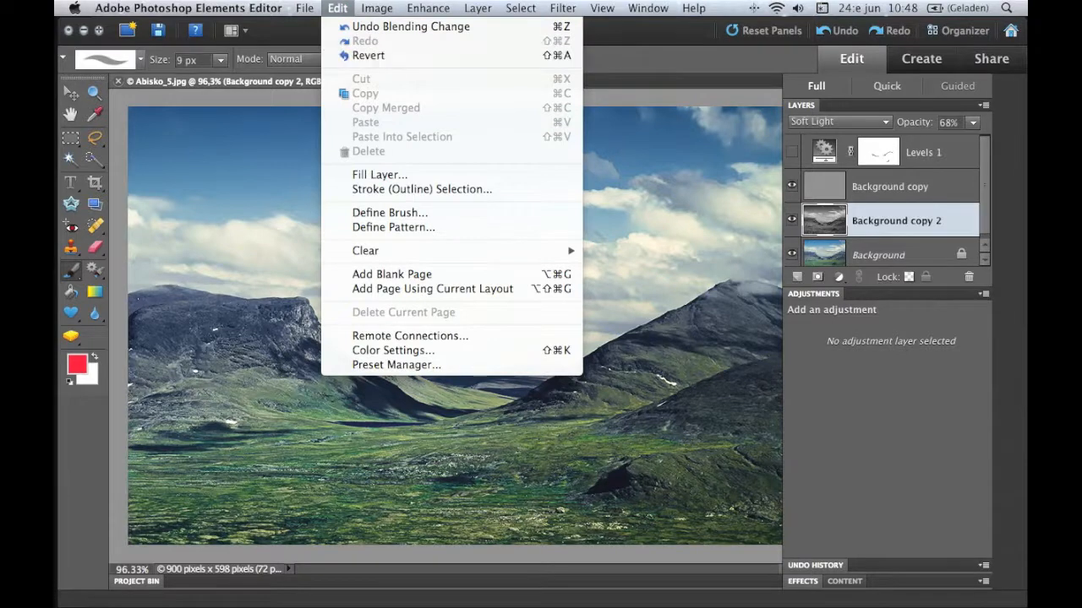
left_click(384, 174)
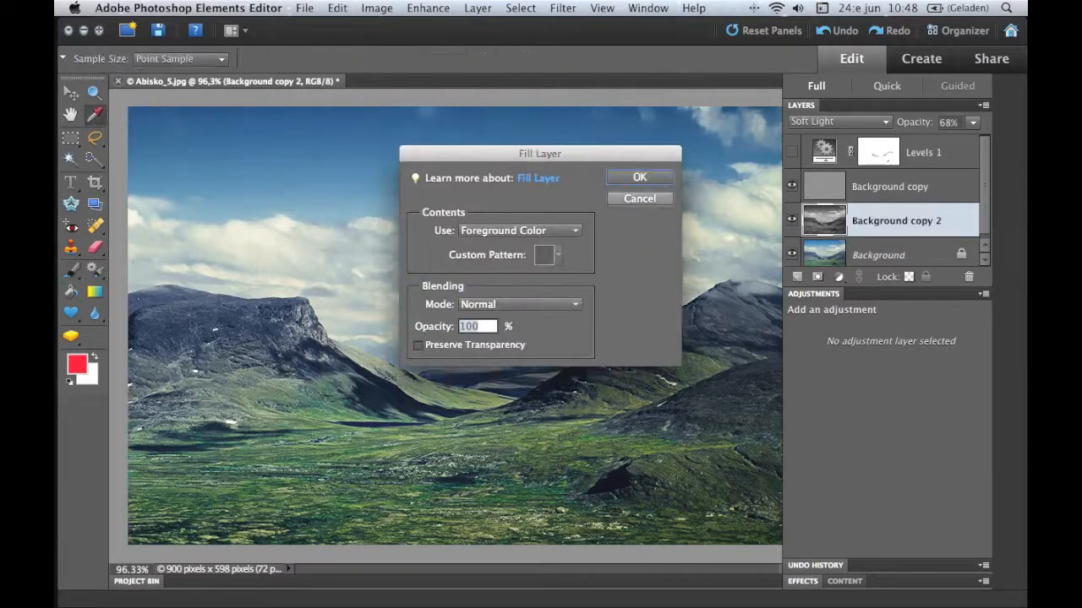
left_click(575, 230)
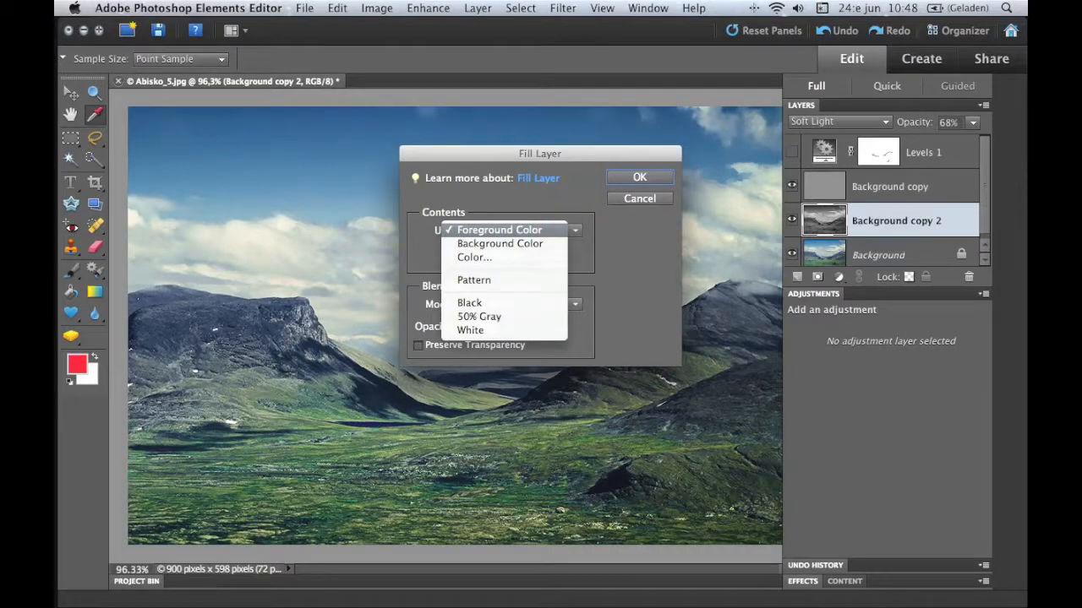
key("Escape")
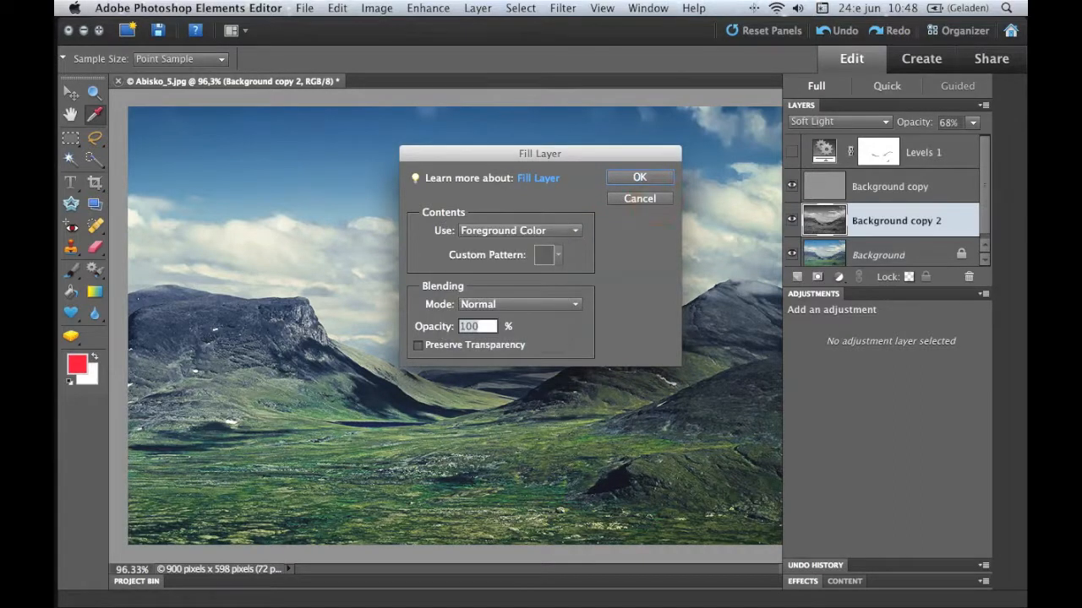
key("Escape")
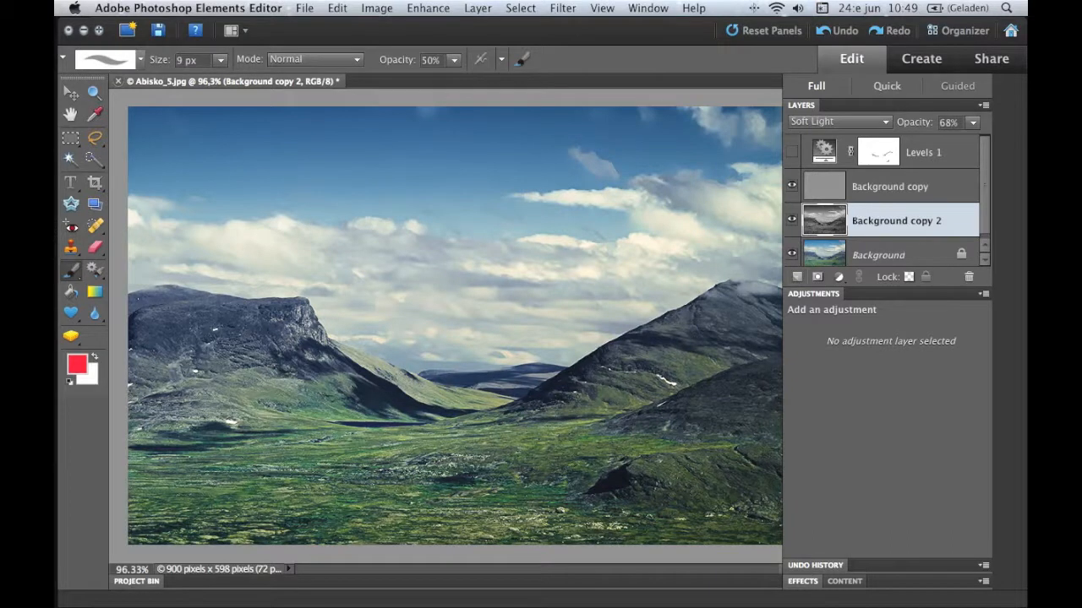
- Add a new empty layer and move it above Background copy, directly below Levels 1
left_click(796, 276)
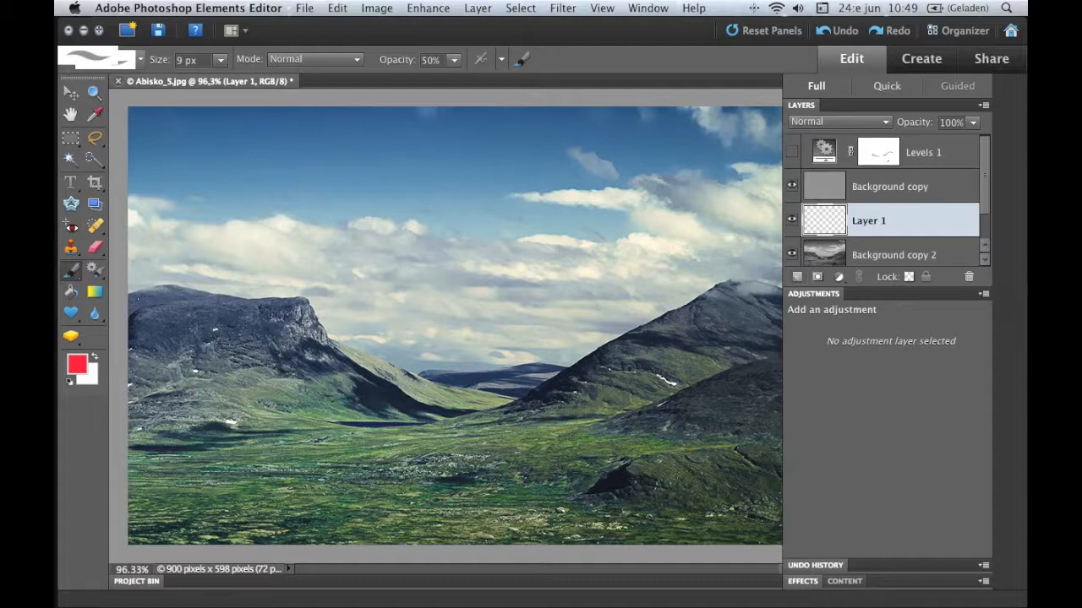
left_click(826, 218)
left_click_drag(830, 214, 825, 161)
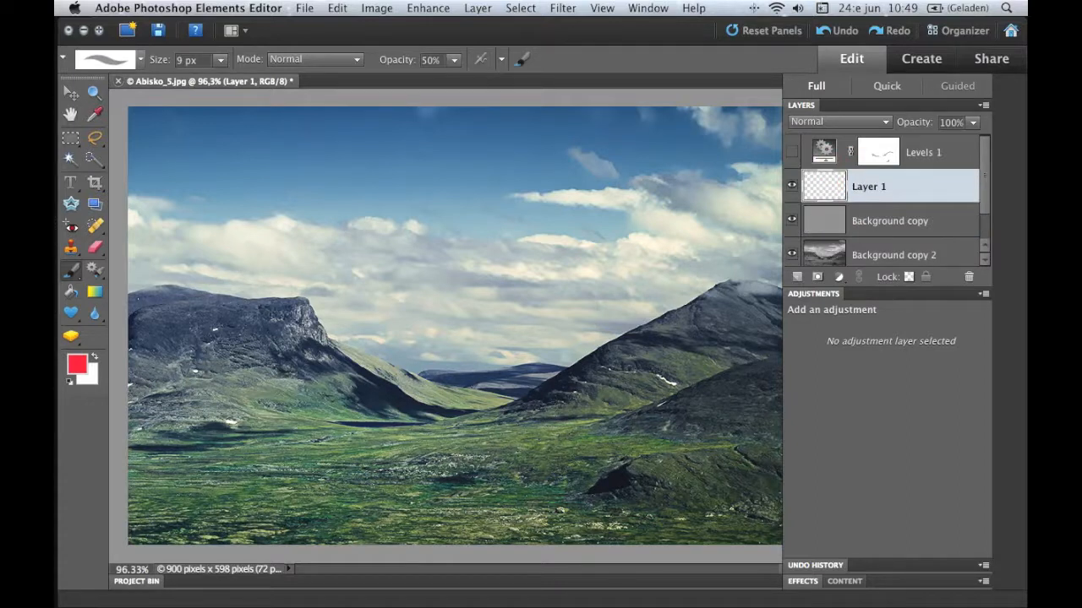
- Fill the new layer with 50% Gray and set its blend mode to Overlay
left_click(337, 7)
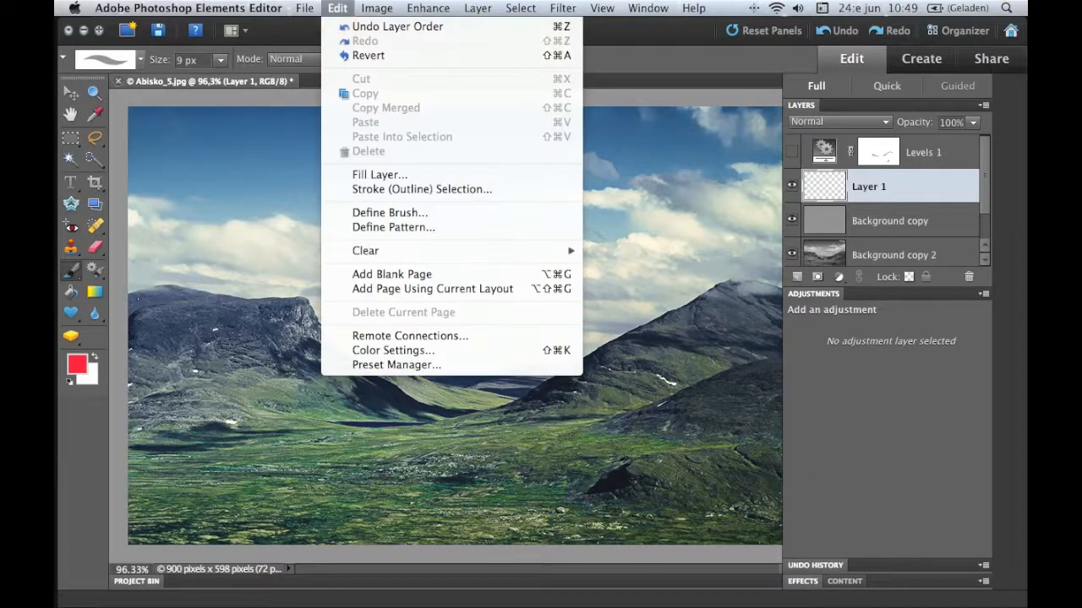
left_click(380, 175)
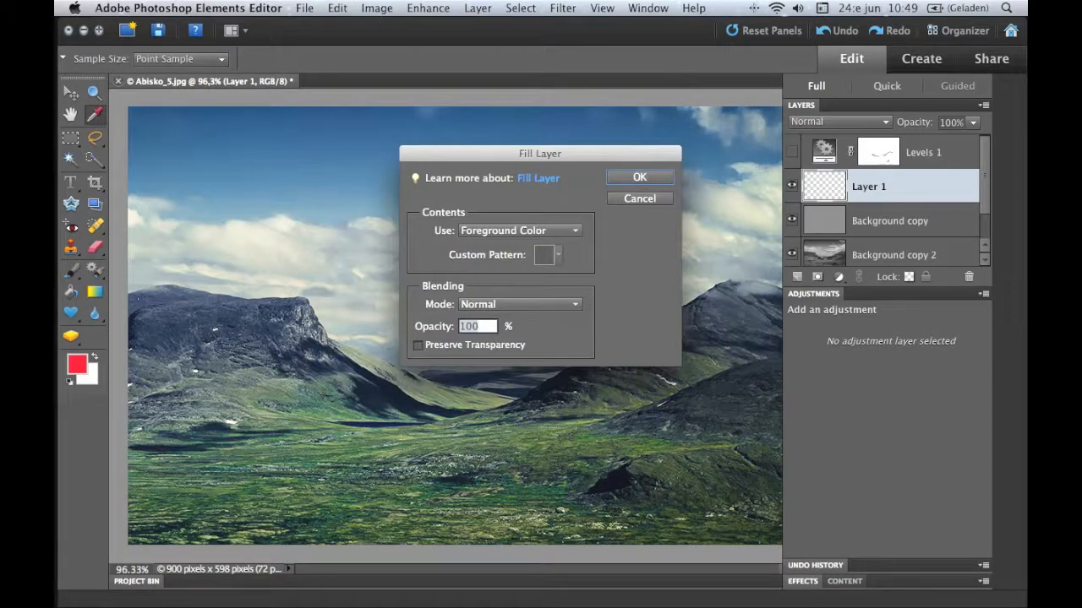
left_click(519, 230)
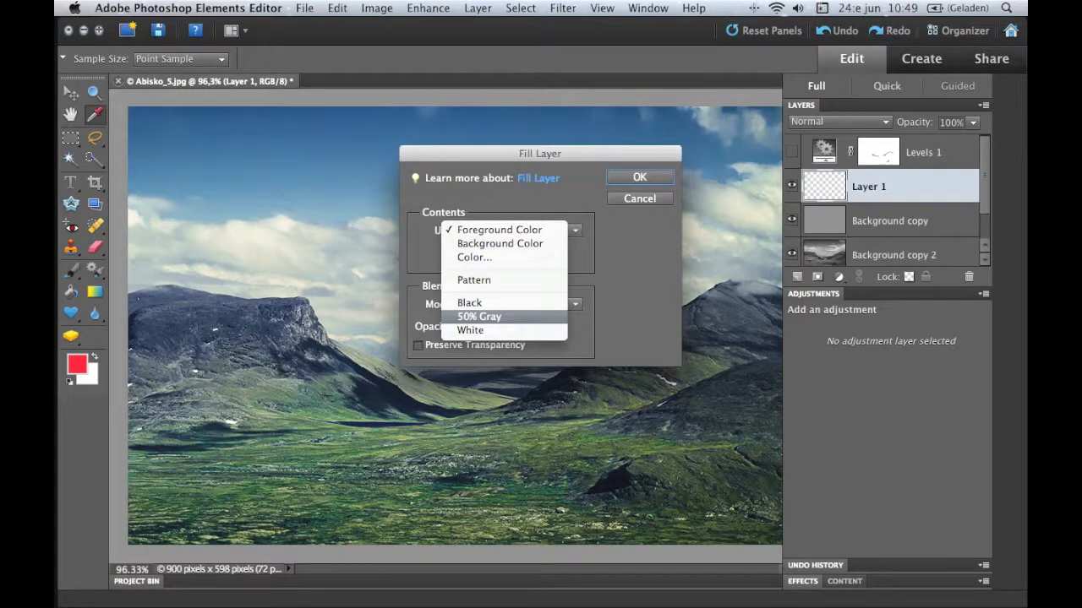
left_click(479, 316)
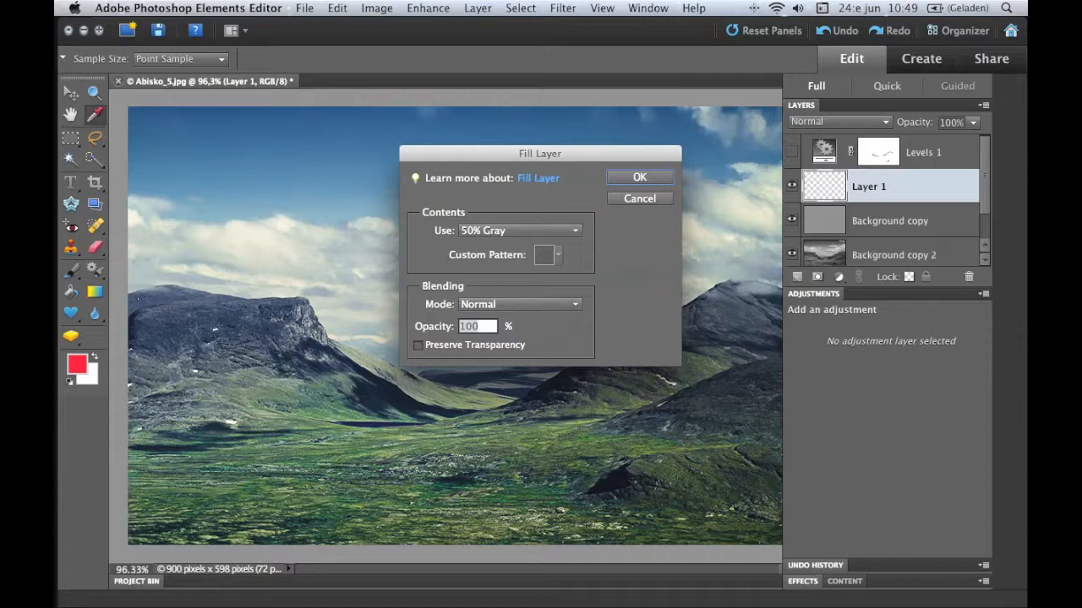
key("Return")
key("b")
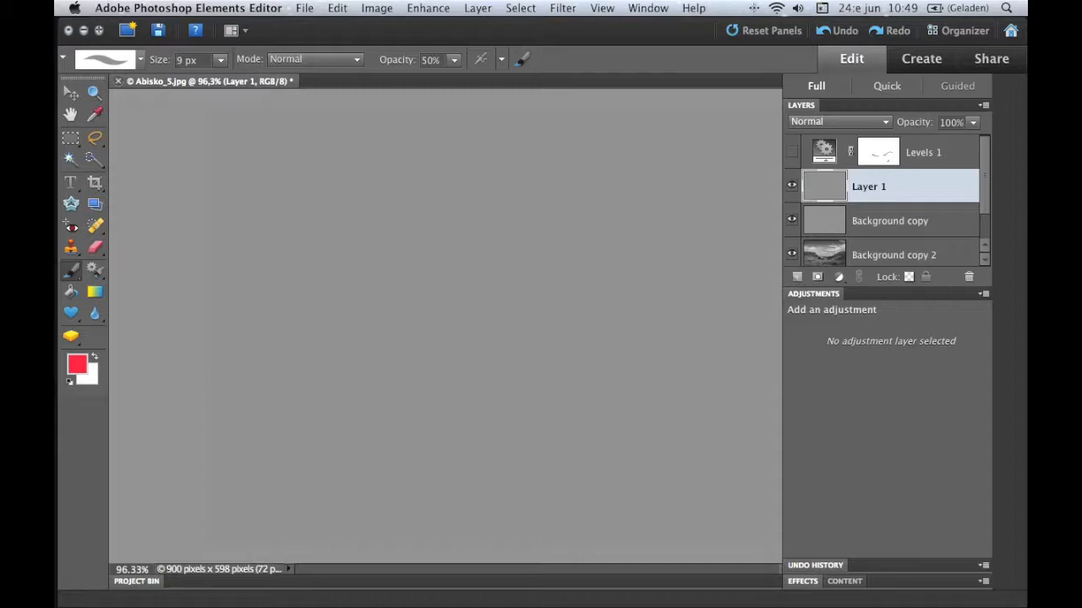
left_click(838, 122)
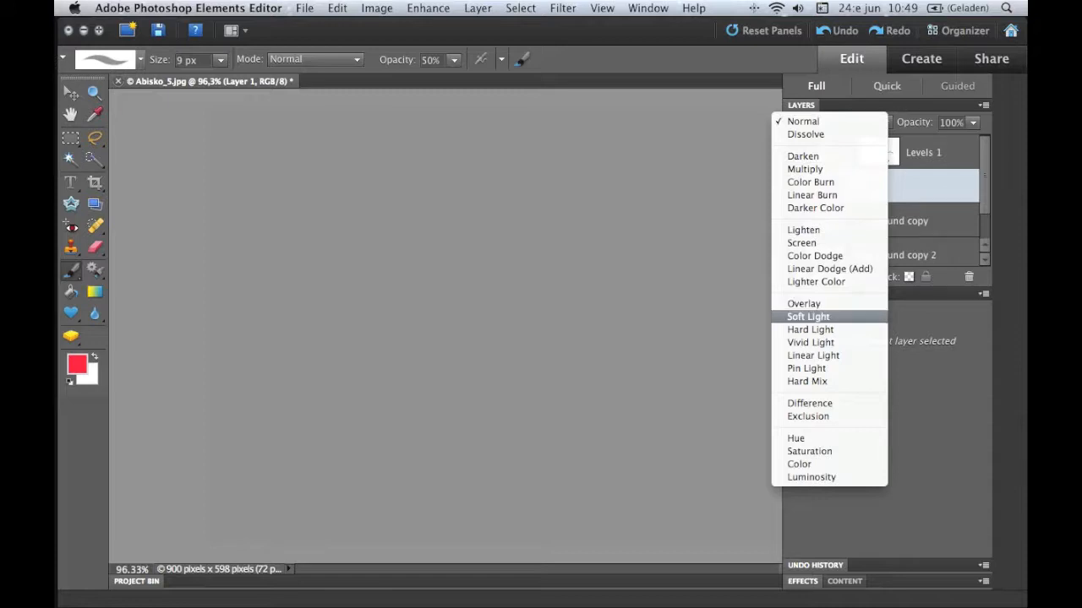
left_click(803, 304)
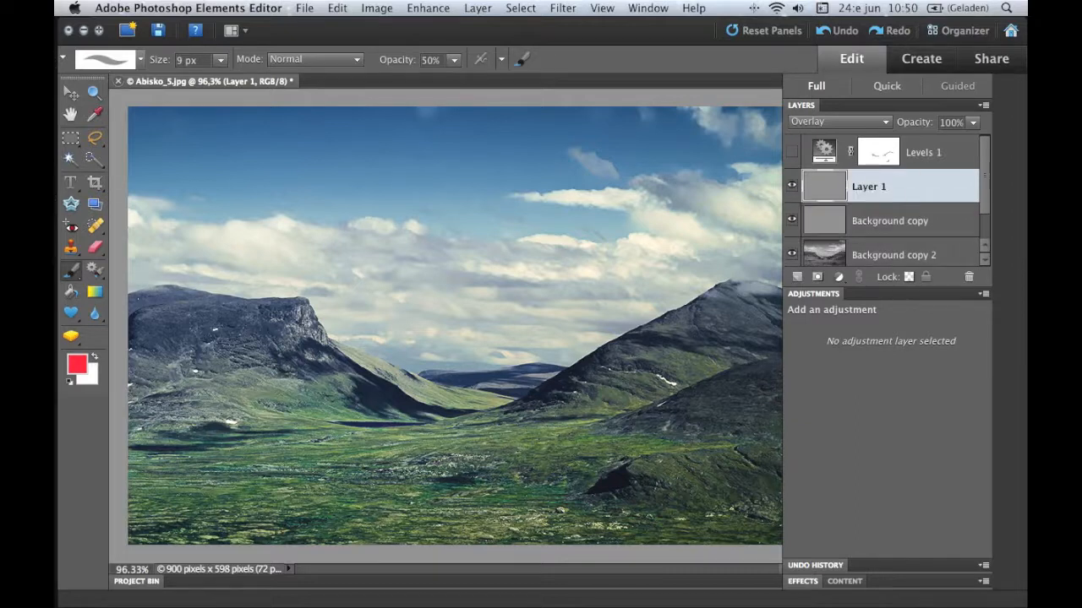
- With the 9 px brush at 50% opacity, paint black over the clouds above the flat-topped mountain and white on its shadowed slope
key("d")
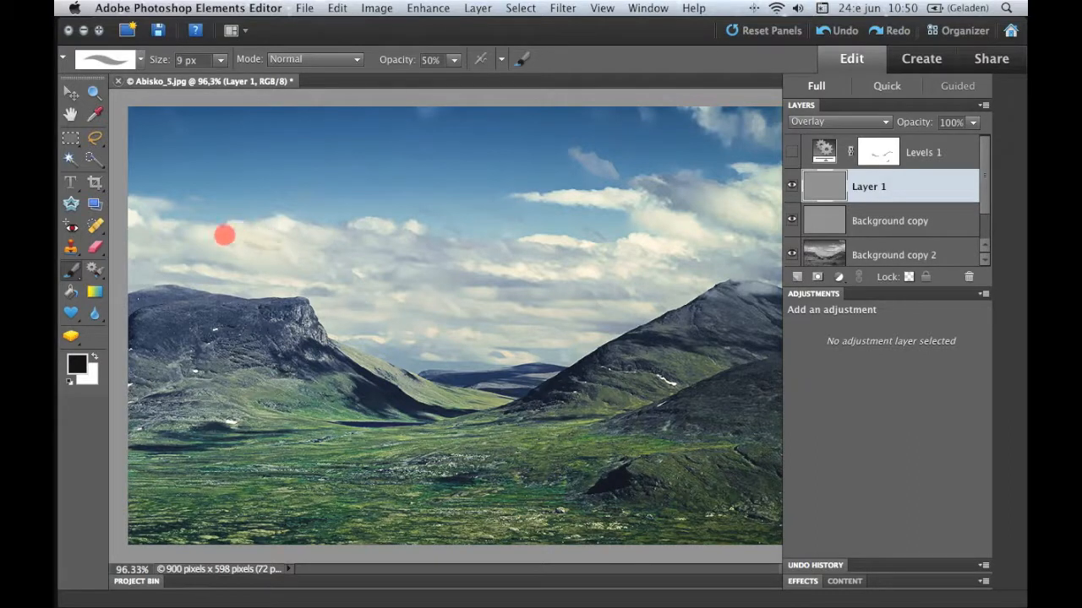
mouse_move(267, 233)
left_mouse_down()
mouse_move(259, 242)
mouse_move(269, 249)
left_mouse_up()
key("c")
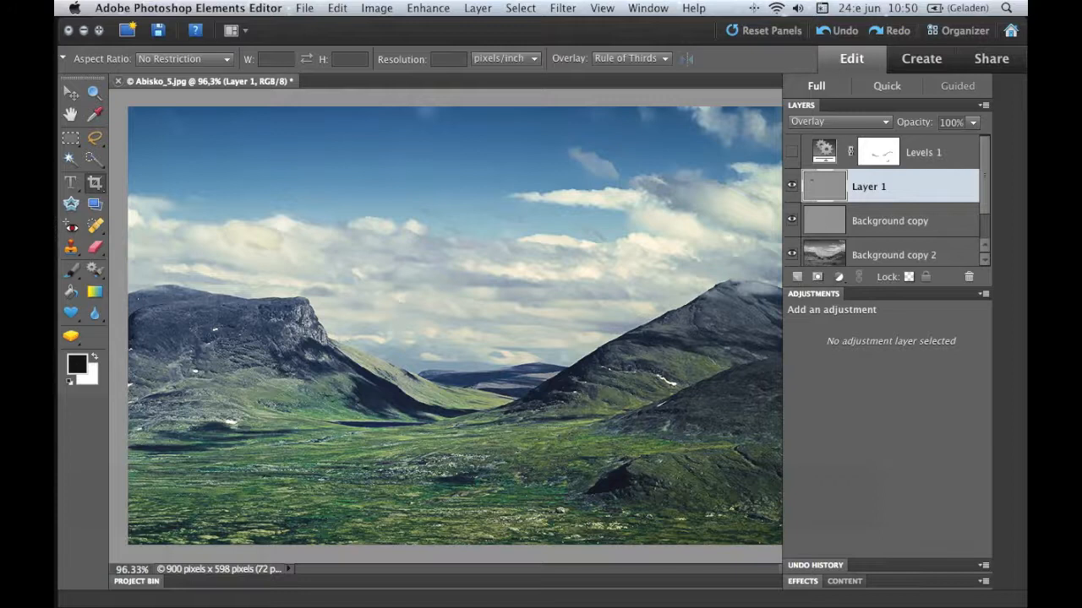
key("b")
key("x")
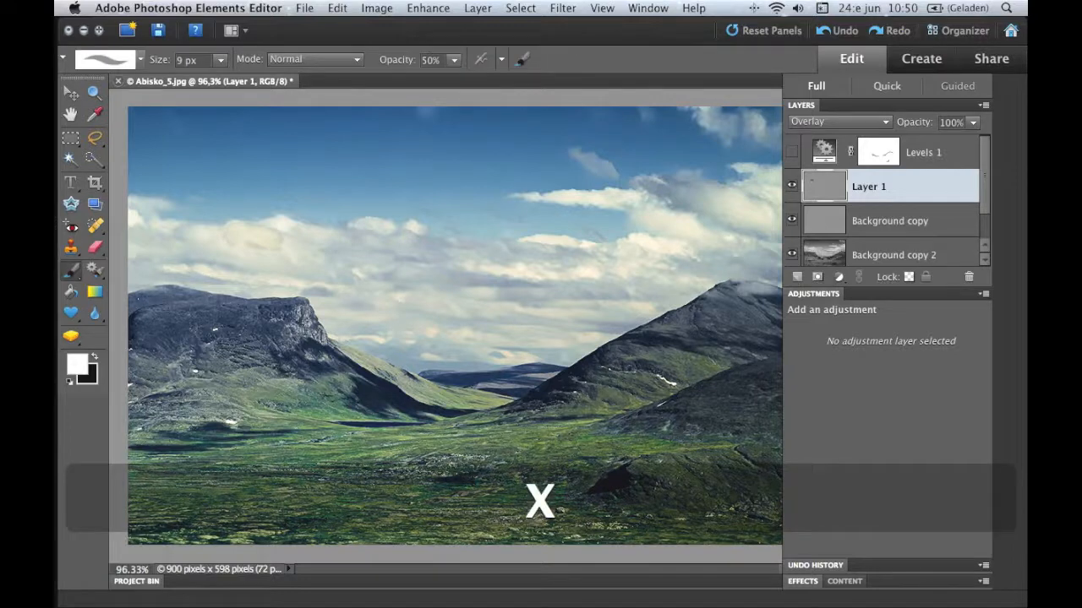
mouse_move(373, 379)
left_mouse_down()
mouse_move(358, 369)
mouse_move(402, 400)
mouse_move(386, 386)
mouse_move(367, 398)
mouse_move(397, 394)
left_mouse_up()
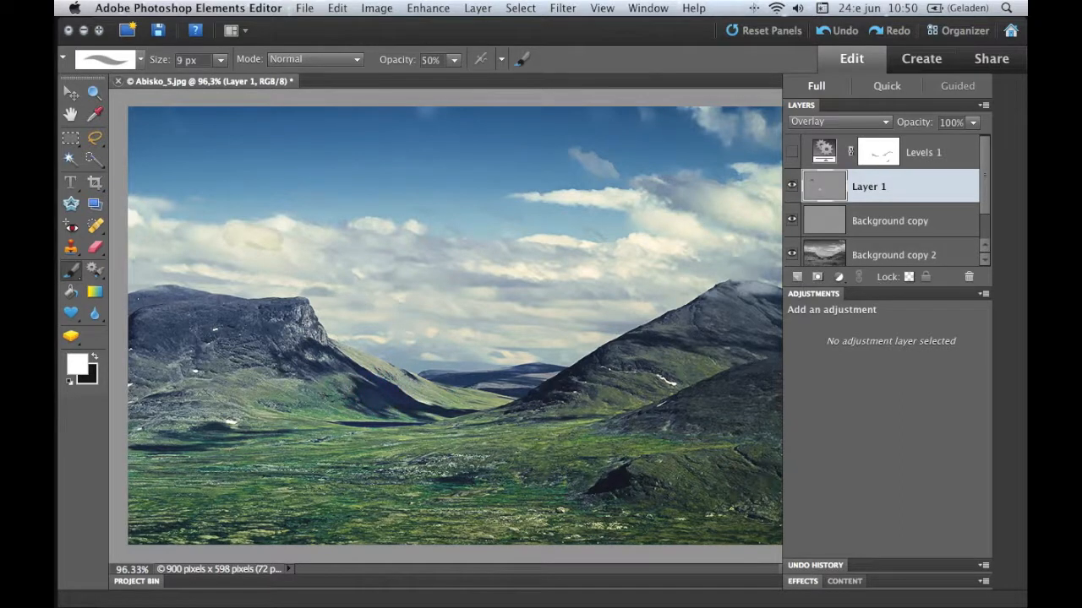
- Paint black into the shadow of the flat-topped mountain's cliff and white along its rock face highlights
key("x")
mouse_move(257, 327)
left_mouse_down()
mouse_move(295, 313)
mouse_move(307, 335)
mouse_move(308, 323)
left_mouse_up()
key("x")
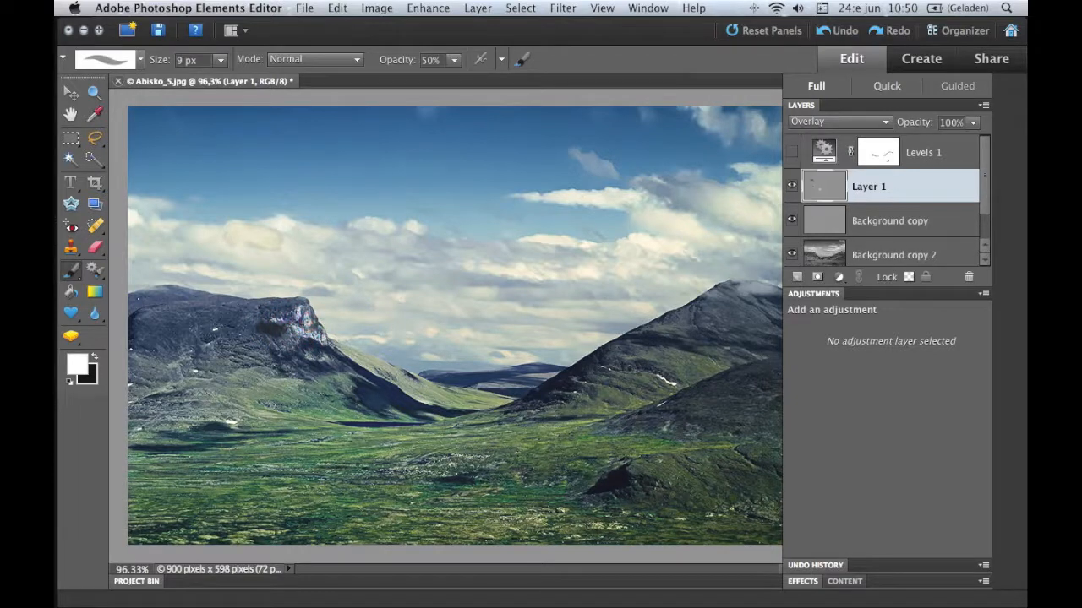
- Paint black over the bright cloud streaks above the centre of the valley, undoing the misplaced first strokes
key("d")
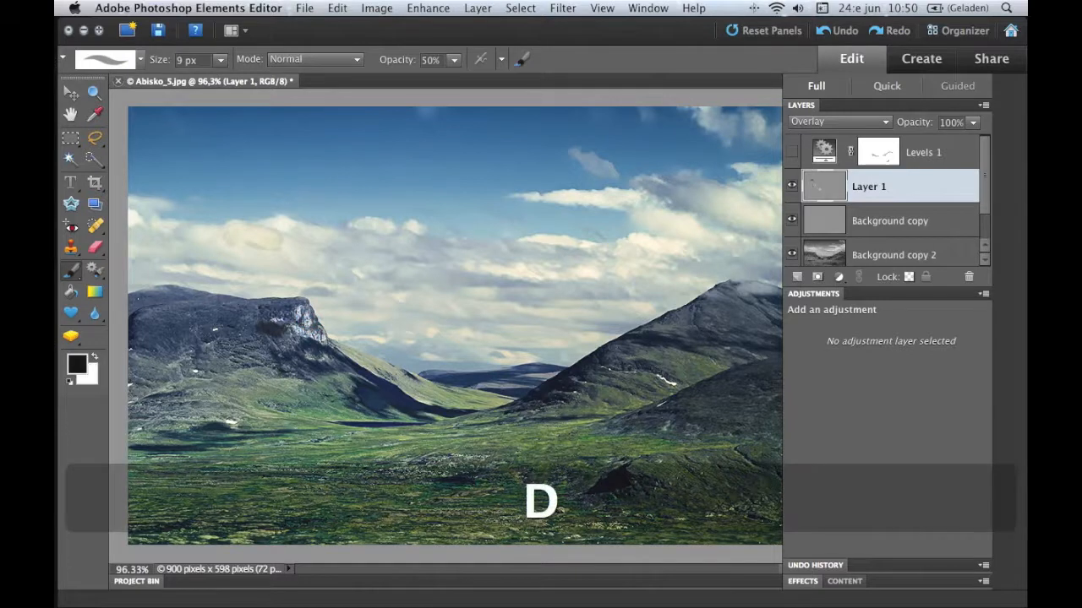
mouse_move(577, 194)
left_mouse_down()
mouse_move(566, 196)
mouse_move(615, 194)
mouse_move(570, 188)
left_mouse_up()
key("d")
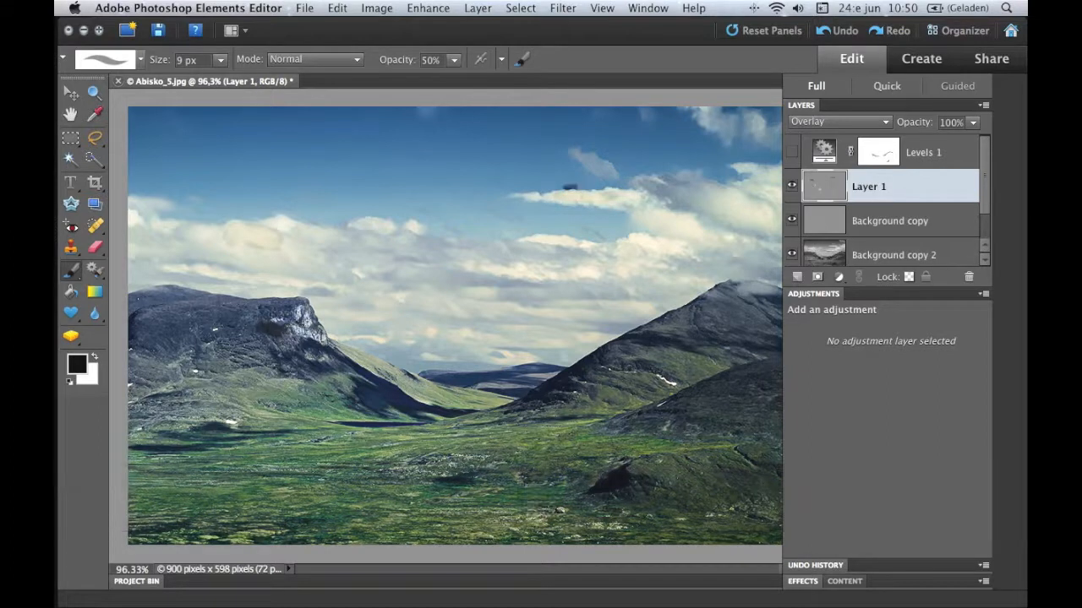
key("super+z")
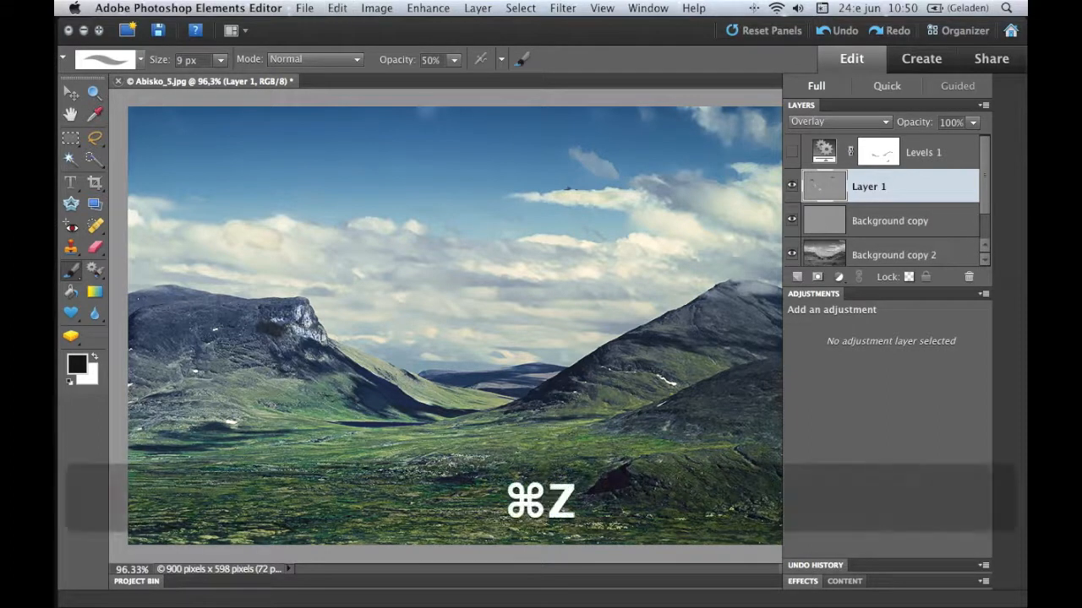
key("super+z")
mouse_move(574, 194)
left_mouse_down()
mouse_move(559, 197)
mouse_move(606, 191)
mouse_move(559, 196)
mouse_move(594, 215)
left_mouse_up()
mouse_move(538, 239)
left_mouse_down()
mouse_move(567, 242)
mouse_move(542, 237)
mouse_move(517, 272)
left_mouse_up()
left_click_drag(582, 271, 589, 274)
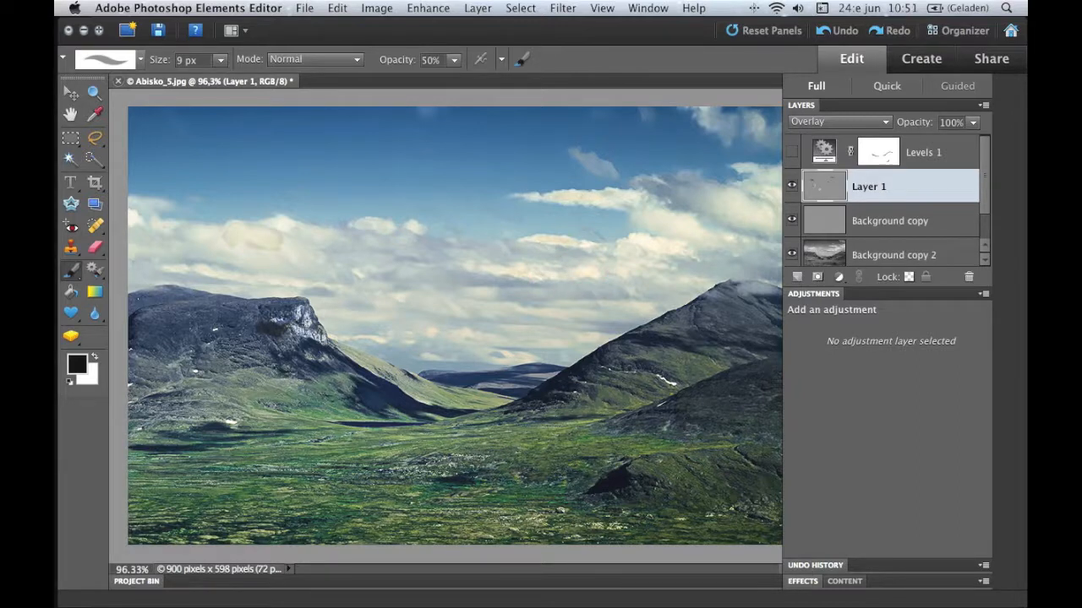
- Lower Layer 1's opacity to 52% and toggle its visibility to compare the dodge and burn effect
left_click_drag(927, 122, 889, 122)
left_click(790, 184)
left_click(792, 184)
left_click(792, 183)
left_click(792, 184)
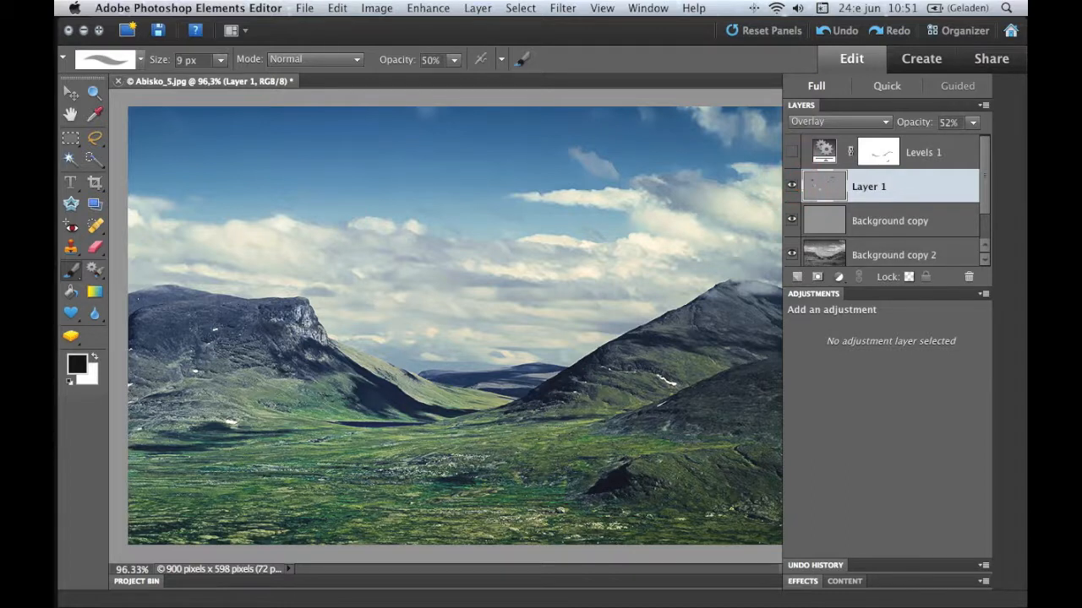
left_click(792, 184)
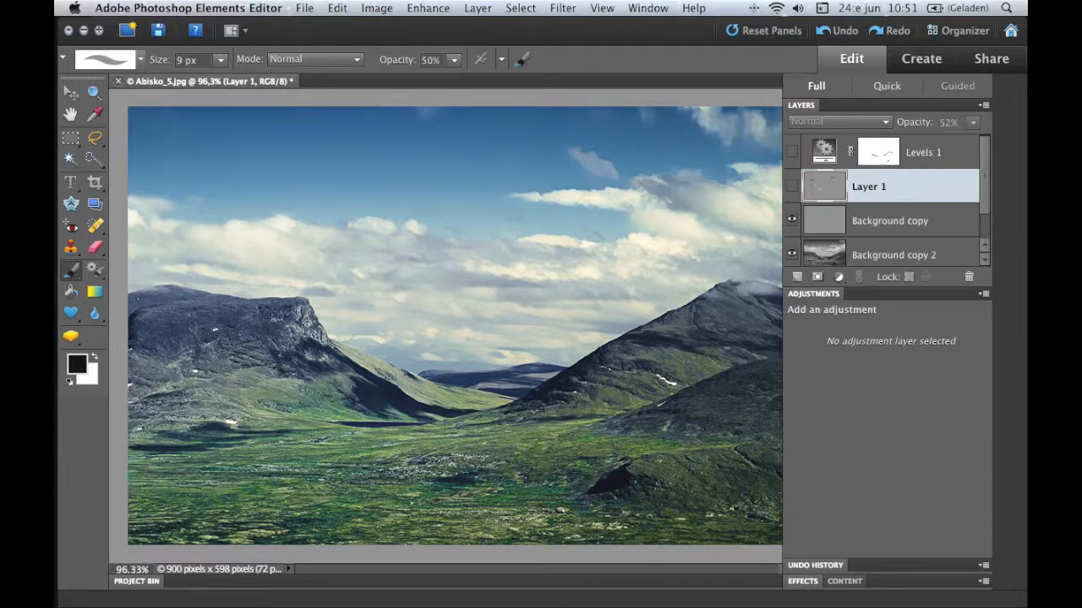
left_click(791, 184)
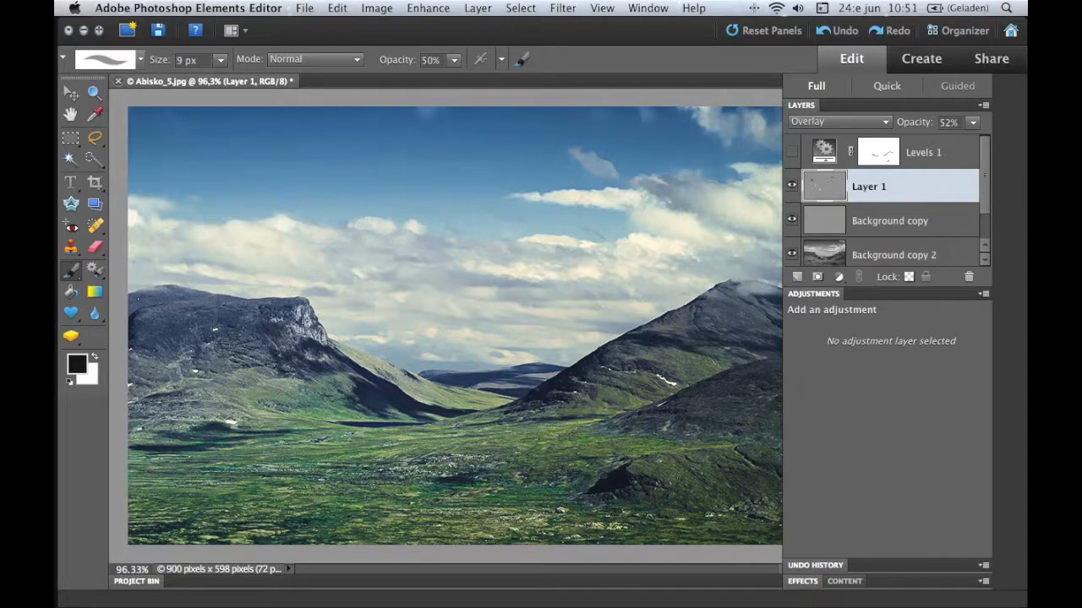
- Set Layer 1 to Normal blend mode at 100% opacity to examine the brush strokes on the gray fill
left_click(811, 122)
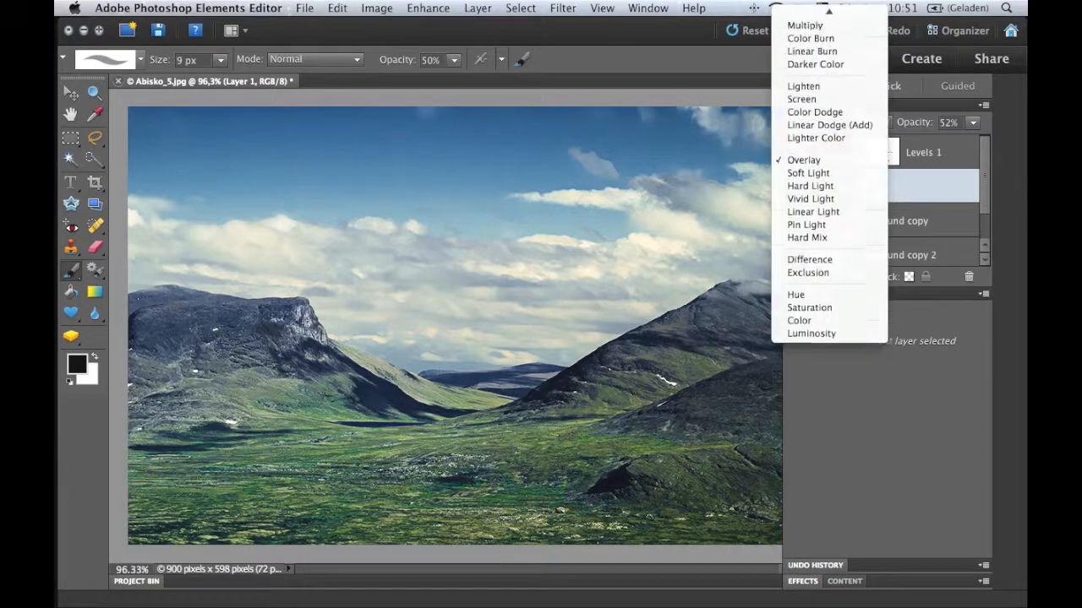
left_click(802, 18)
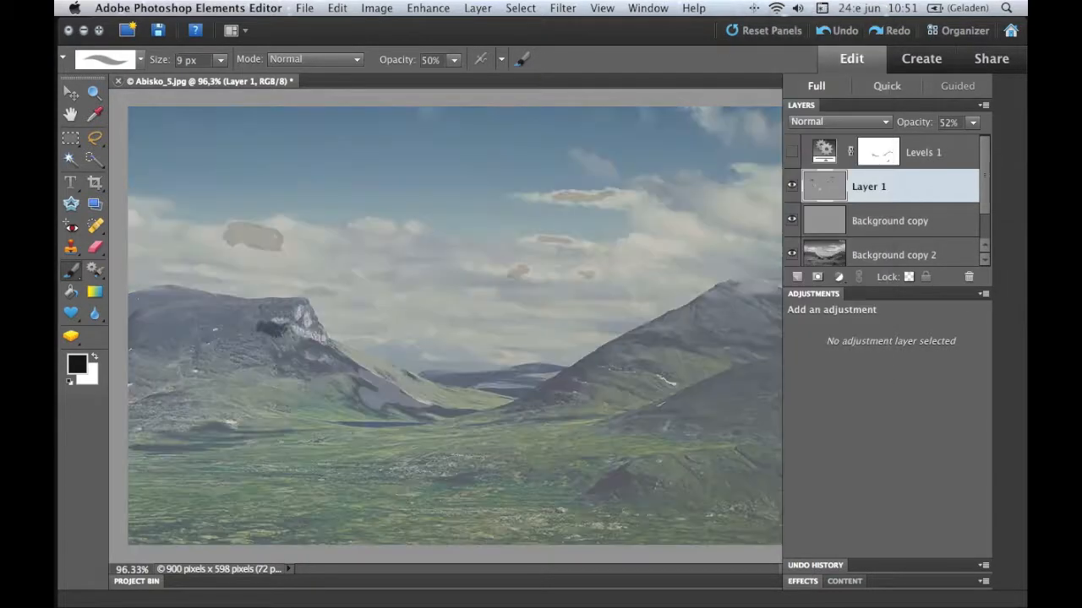
left_click_drag(906, 121, 963, 122)
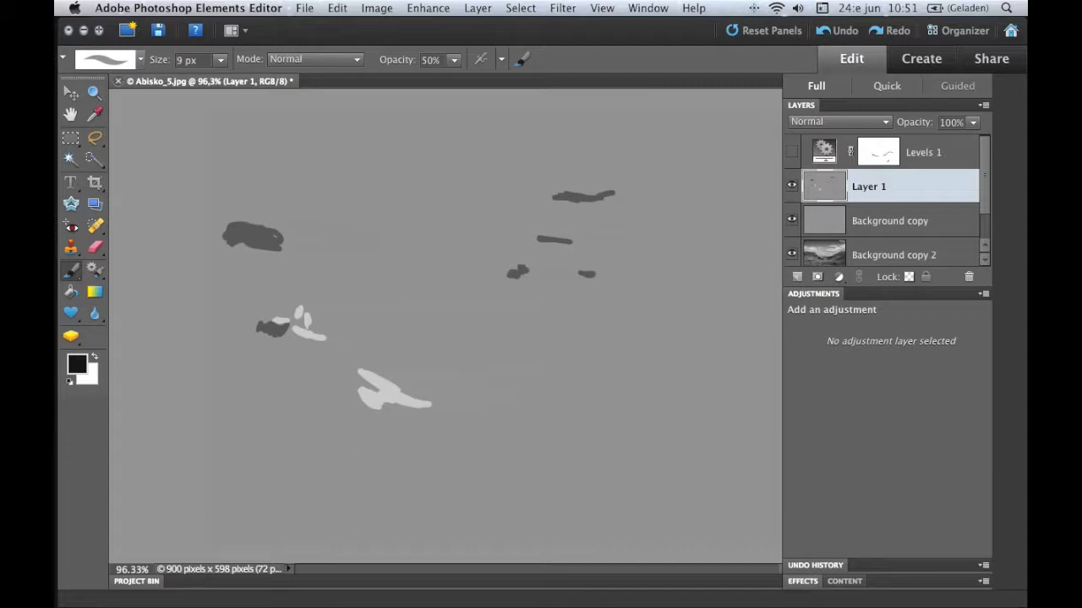
- Reduce the brush opacity to 8% and paint one faint black and one faint white diagonal stroke across the sky area
left_click_drag(401, 59, 399, 59)
left_click_drag(385, 60, 371, 59)
left_click_drag(364, 151, 396, 201)
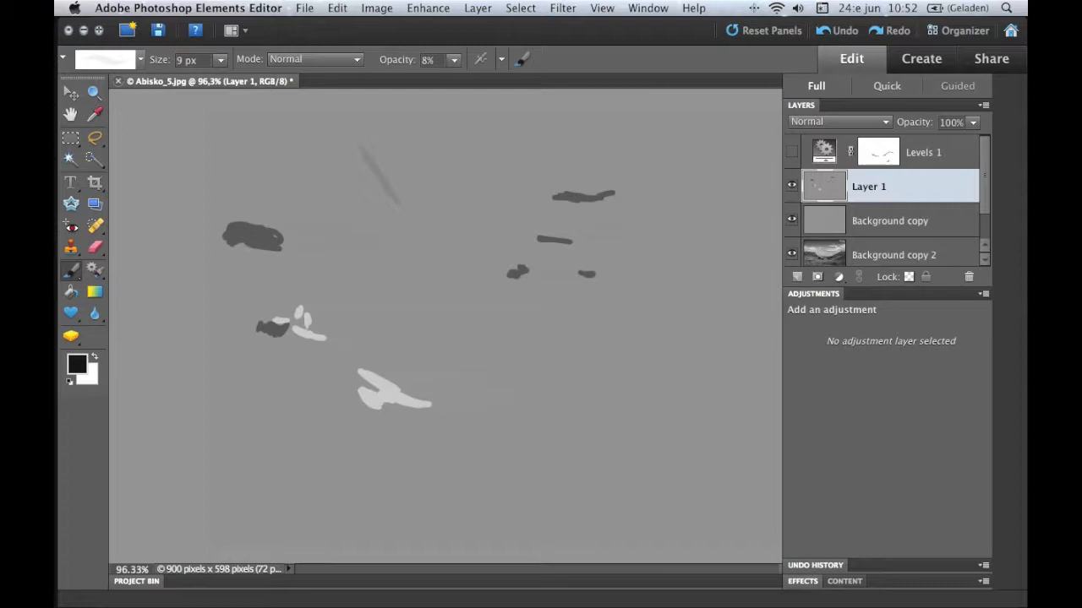
key("x")
left_click_drag(415, 163, 452, 226)
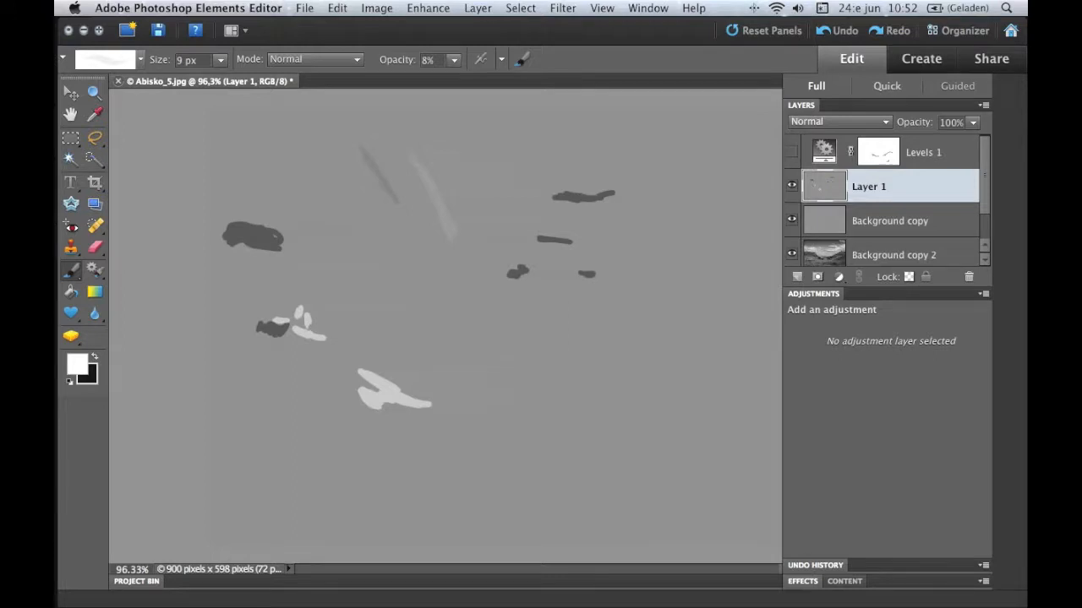
- Try Soft Light blend mode on Layer 1, and set it back to Overlay
left_click(839, 121)
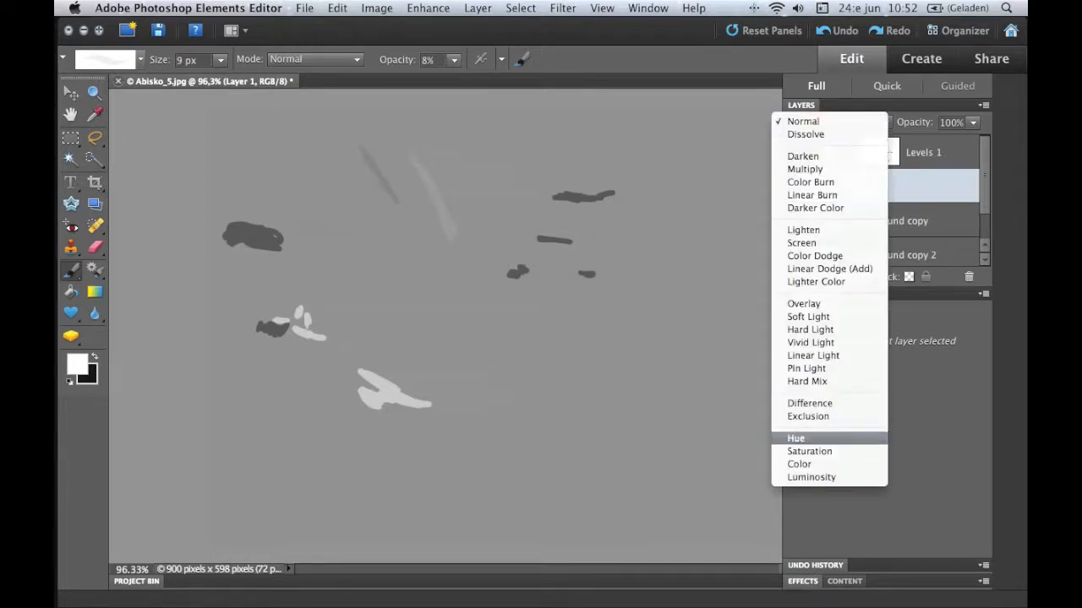
left_click(808, 316)
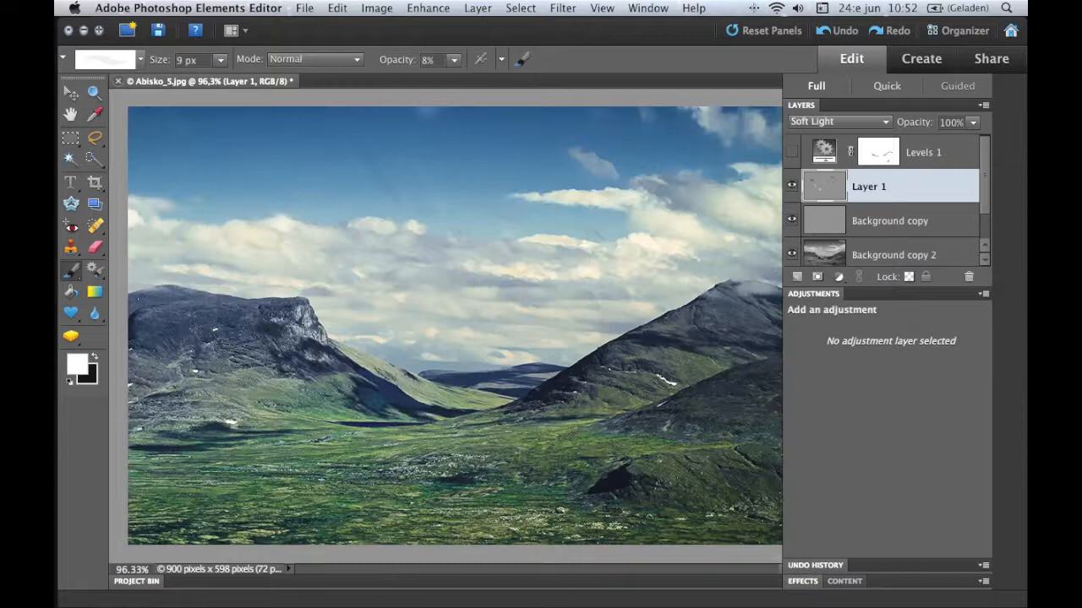
left_click(838, 122)
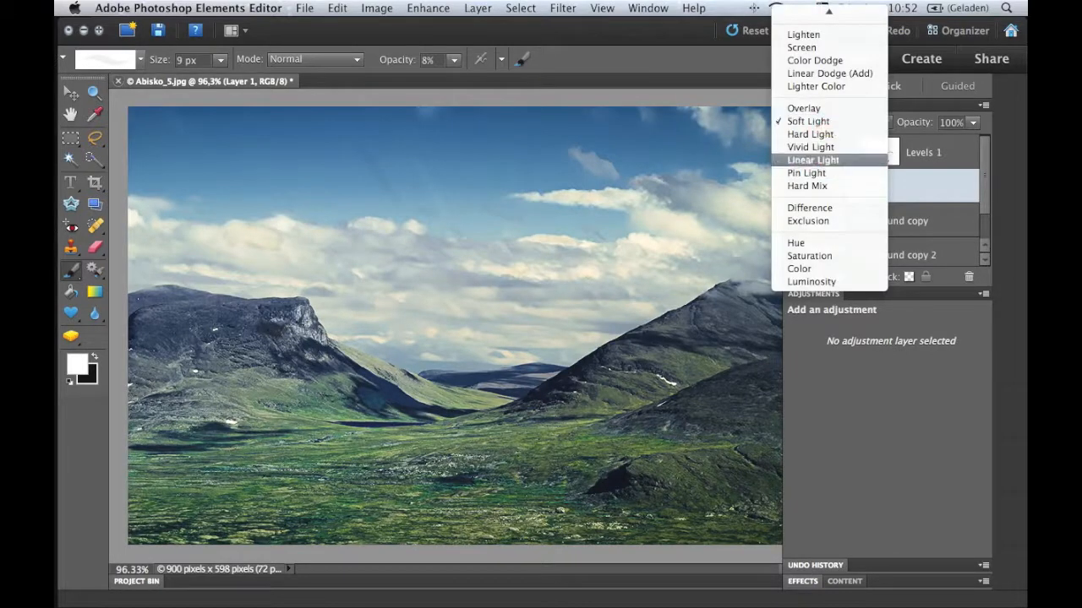
left_click(828, 109)
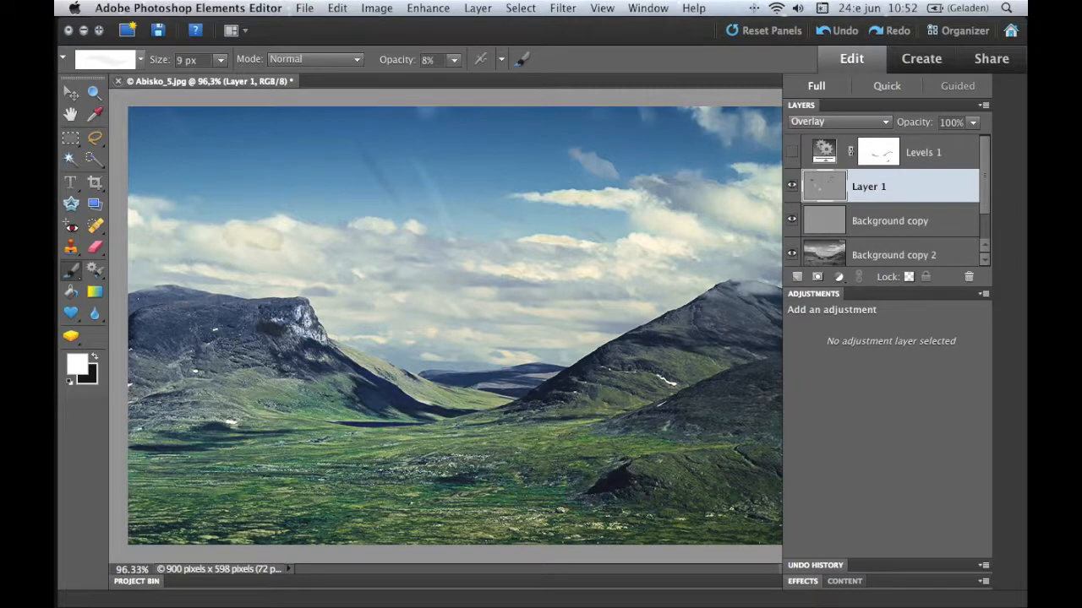
- Delete the painted Layer 1 from the layer stack
left_click(968, 276)
left_click(580, 194)
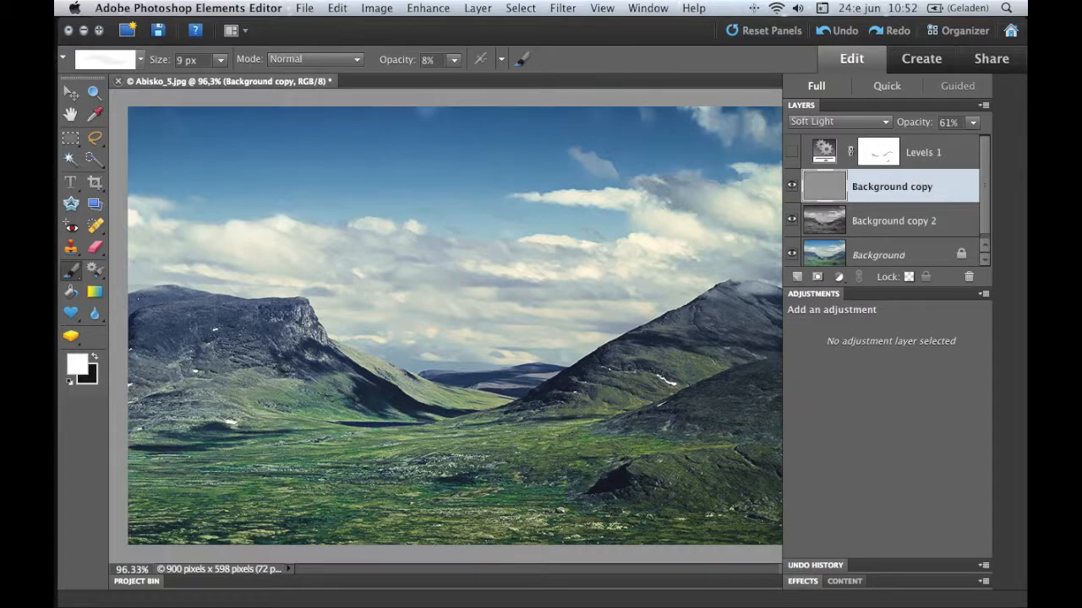
left_click(342, 10)
left_click(364, 171)
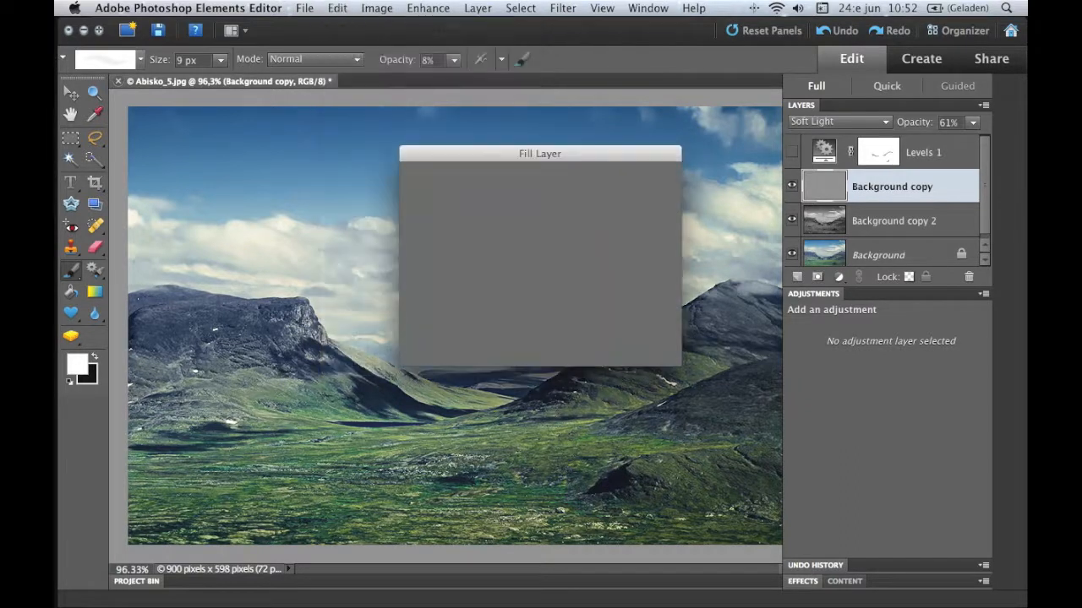
left_click(545, 230)
left_click(495, 226)
left_click(636, 198)
- Add a new layer above Background copy and fill it with 50% Gray at 100% opacity
key("b")
left_click(797, 277)
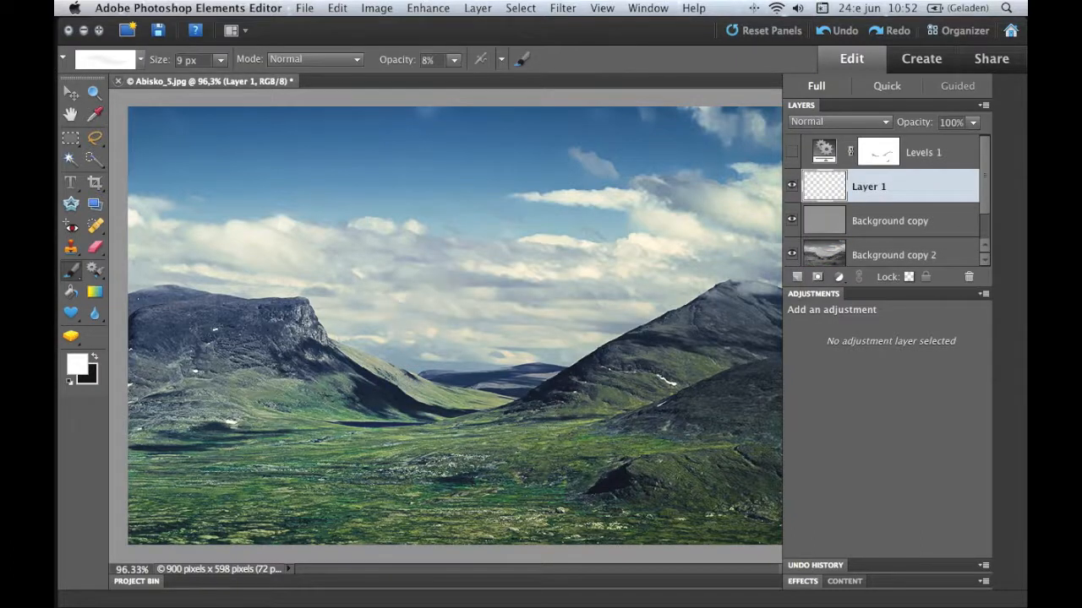
left_click(337, 8)
left_click(397, 174)
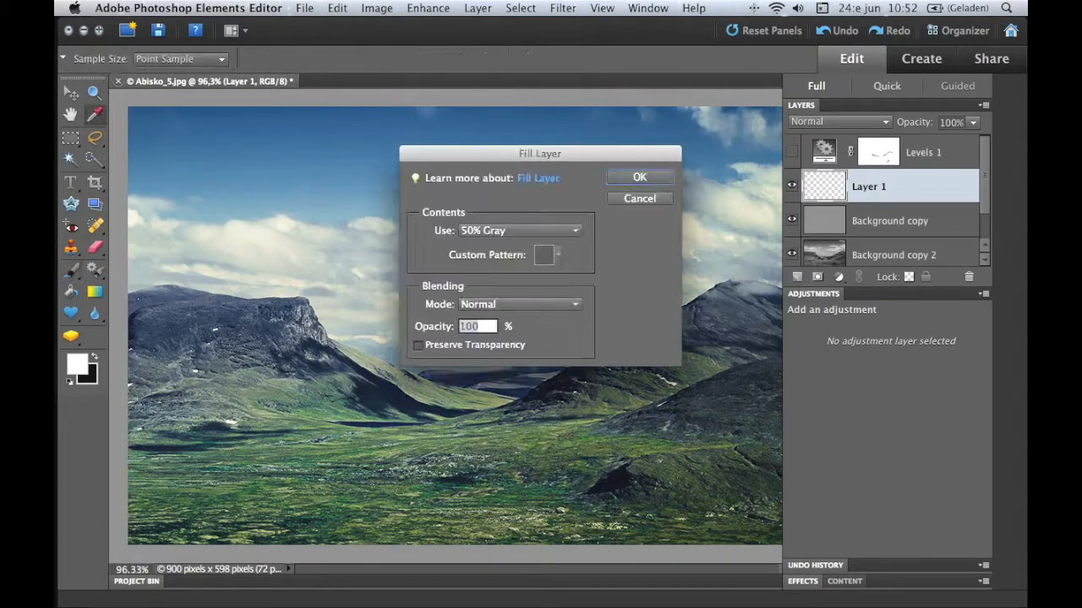
left_click(640, 176)
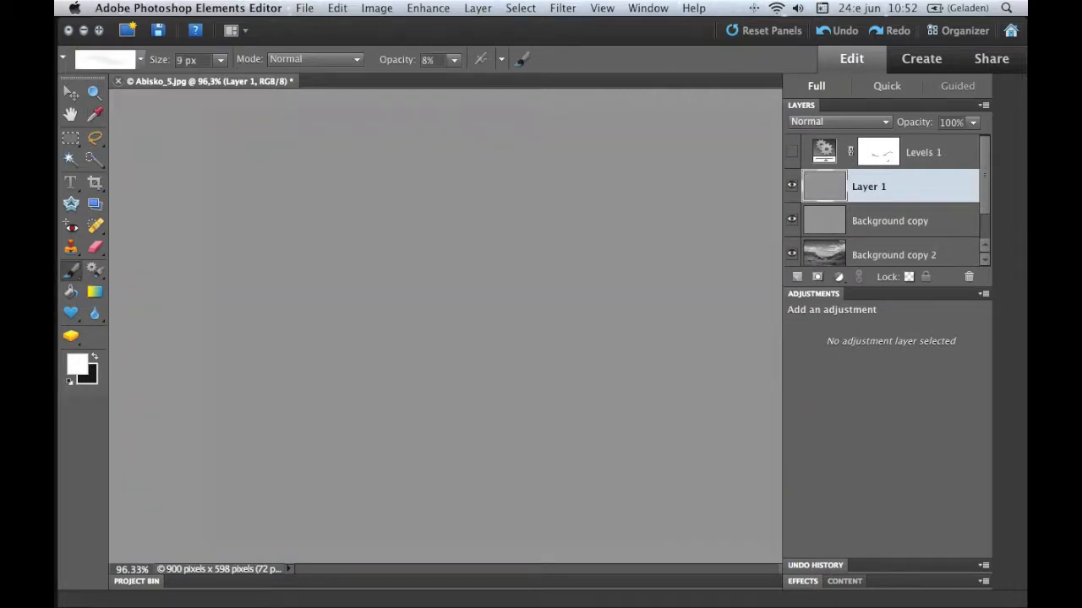
- Add monochromatic Gaussian noise at 23.26% to the gray Layer 1
left_click(562, 7)
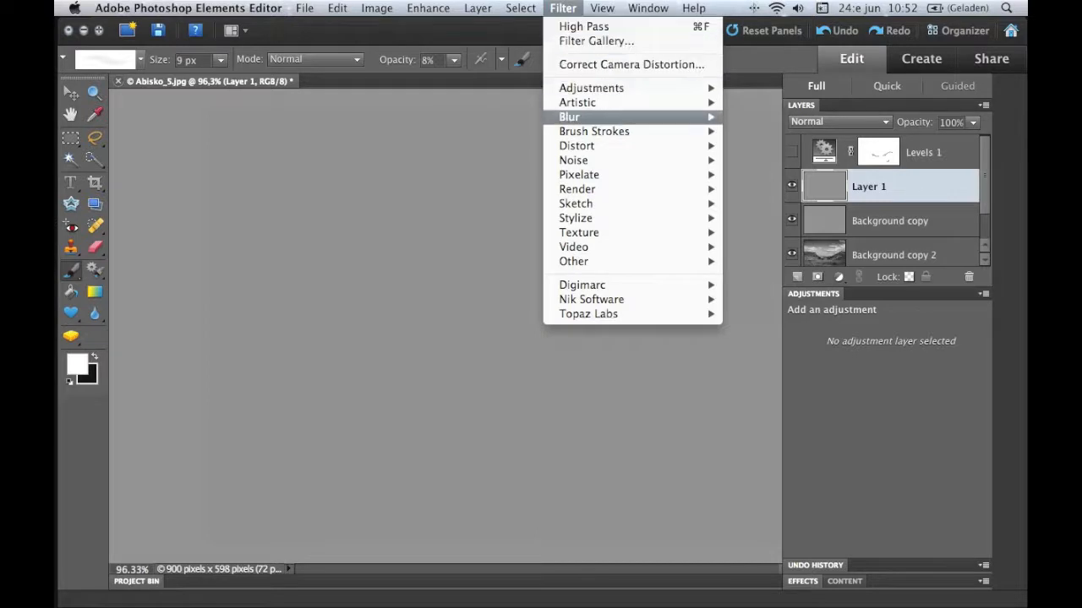
mouse_move(592, 160)
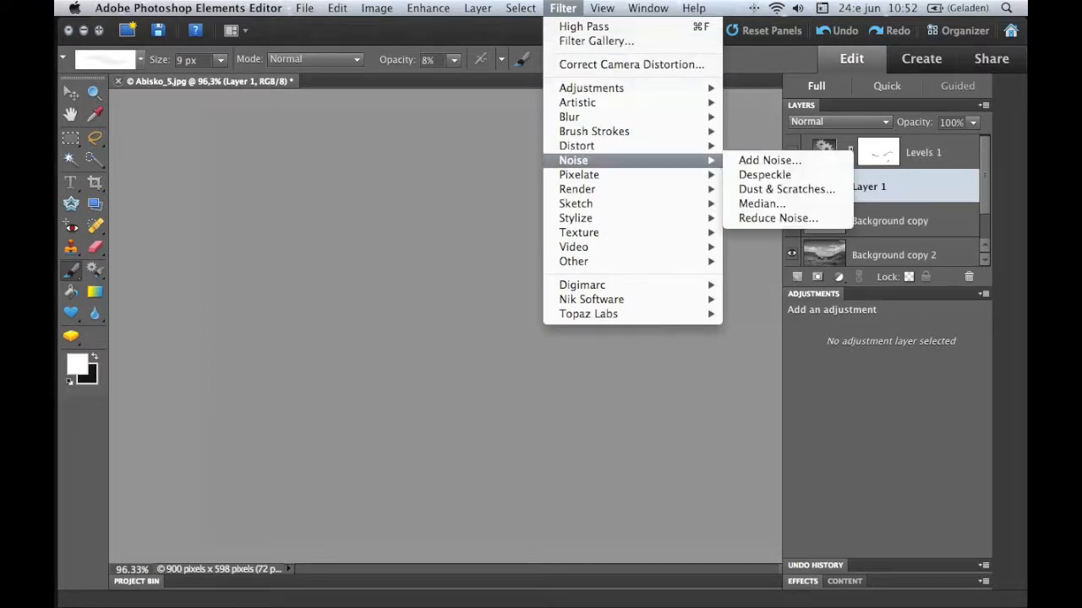
left_click(769, 159)
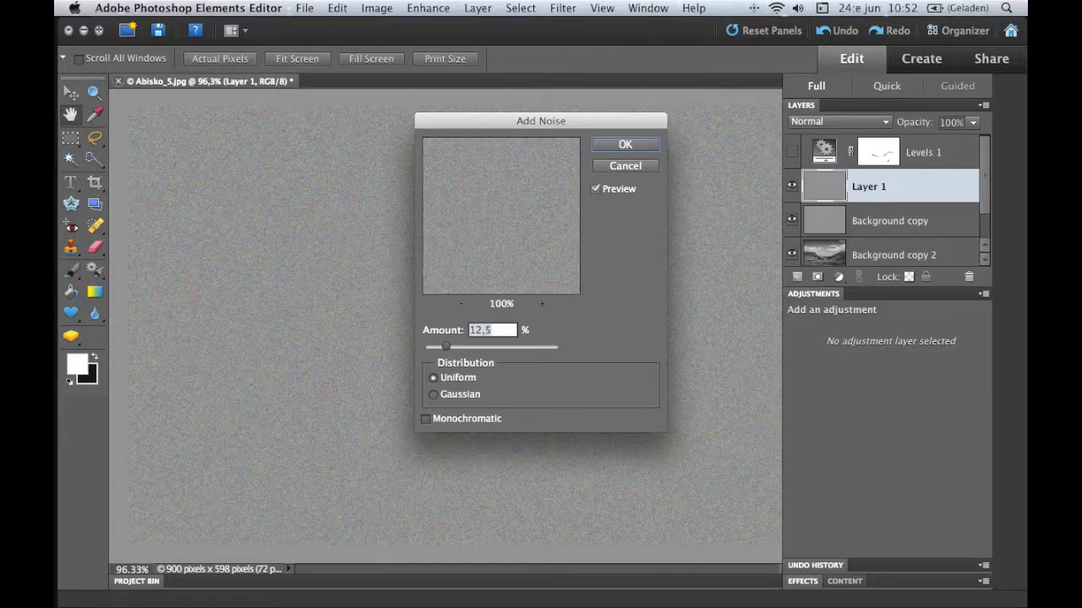
left_click(426, 418)
left_click(433, 394)
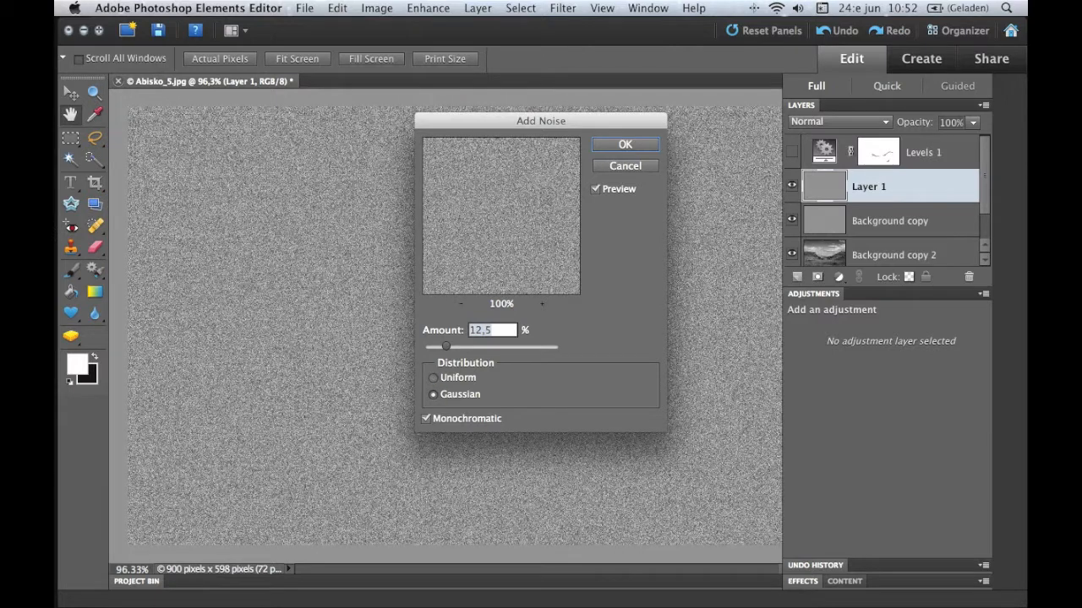
left_click_drag(445, 346, 462, 347)
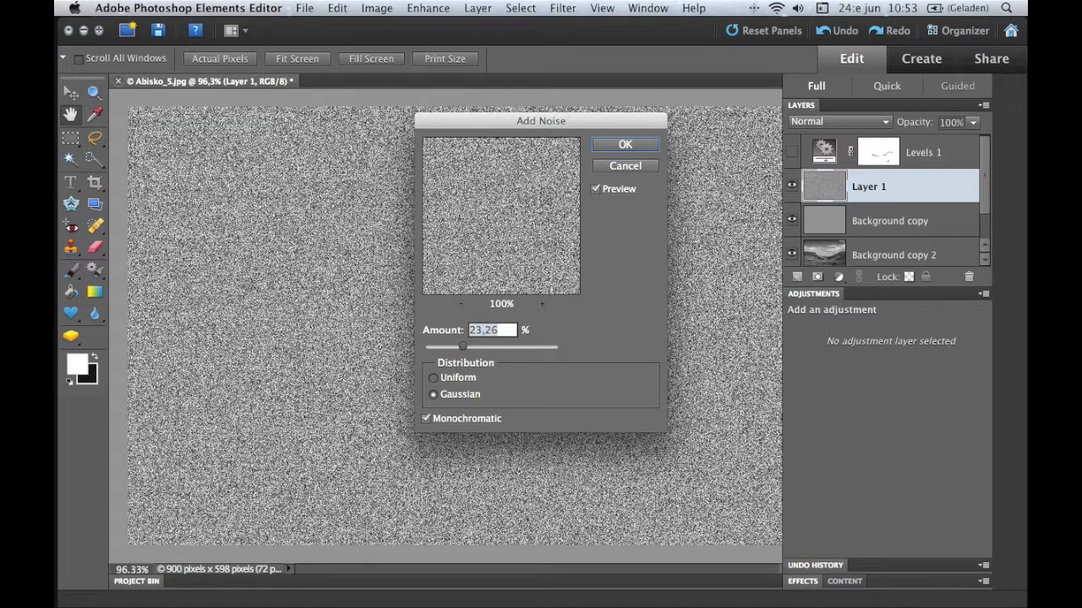
key("Return")
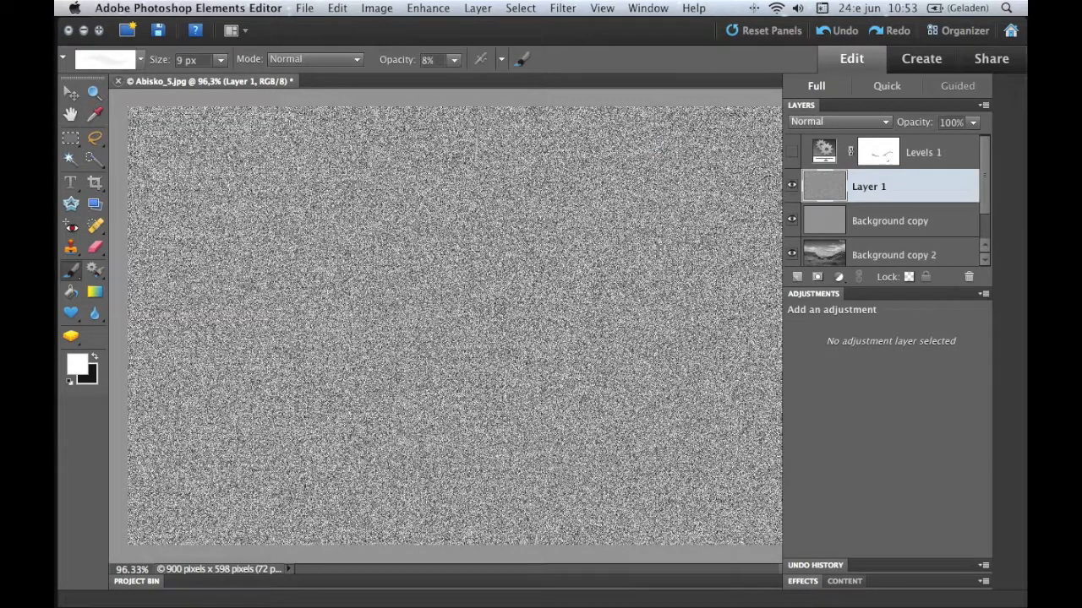
- Try Overlay on the noise layer, lower its opacity to 19%, and settle on Soft Light blend mode
left_click(833, 121)
left_click(803, 303)
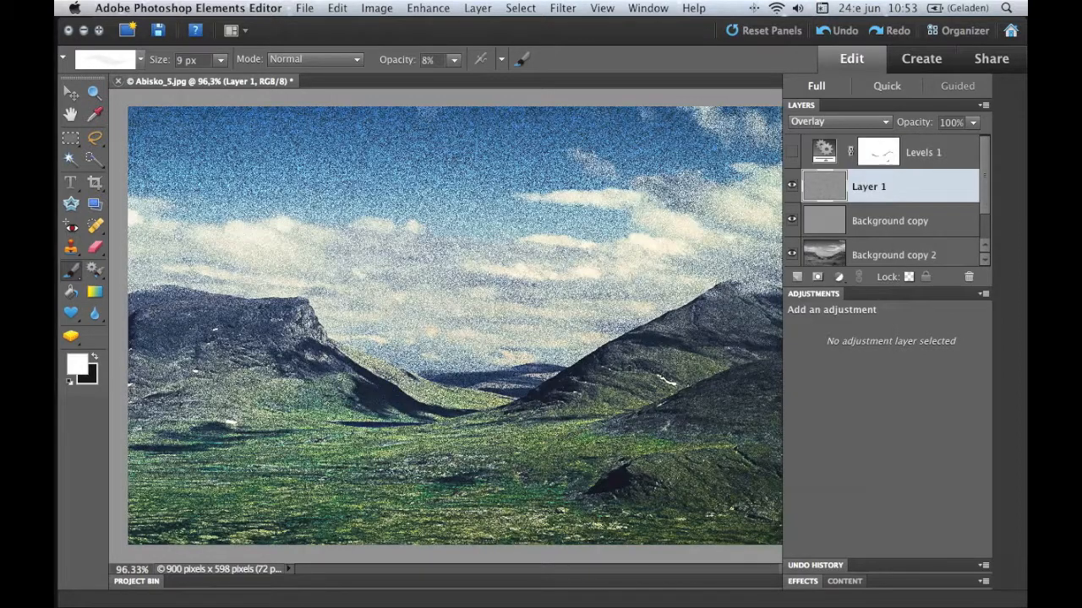
left_click_drag(908, 122, 944, 122)
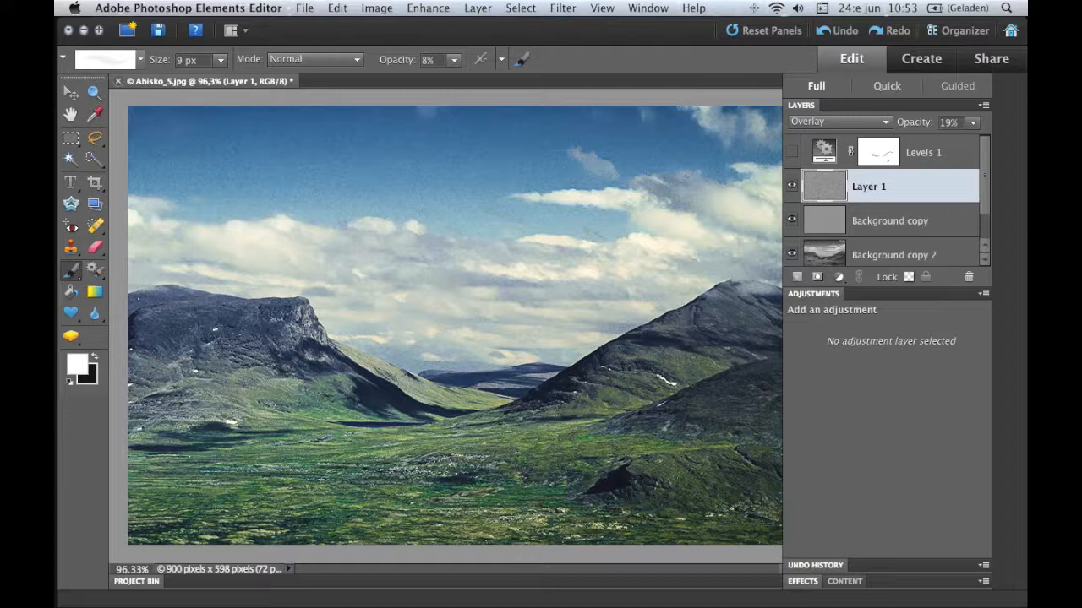
left_click(809, 122)
left_click(811, 133)
- Apply a slight Gaussian Blur to the noise on Layer 1 and raise the layer's opacity
left_click(563, 7)
mouse_move(591, 116)
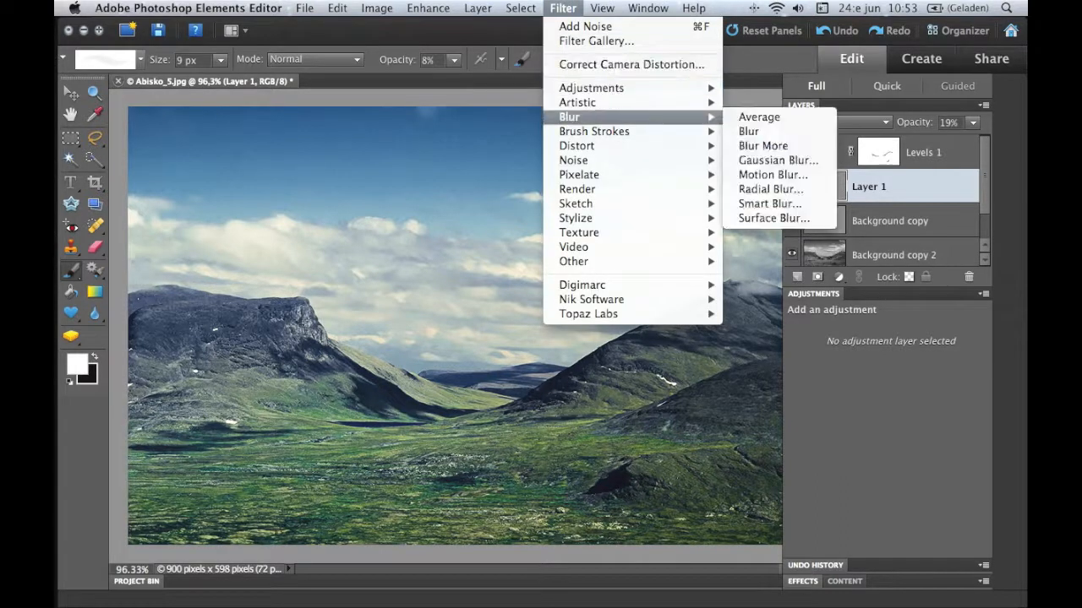
left_click(777, 159)
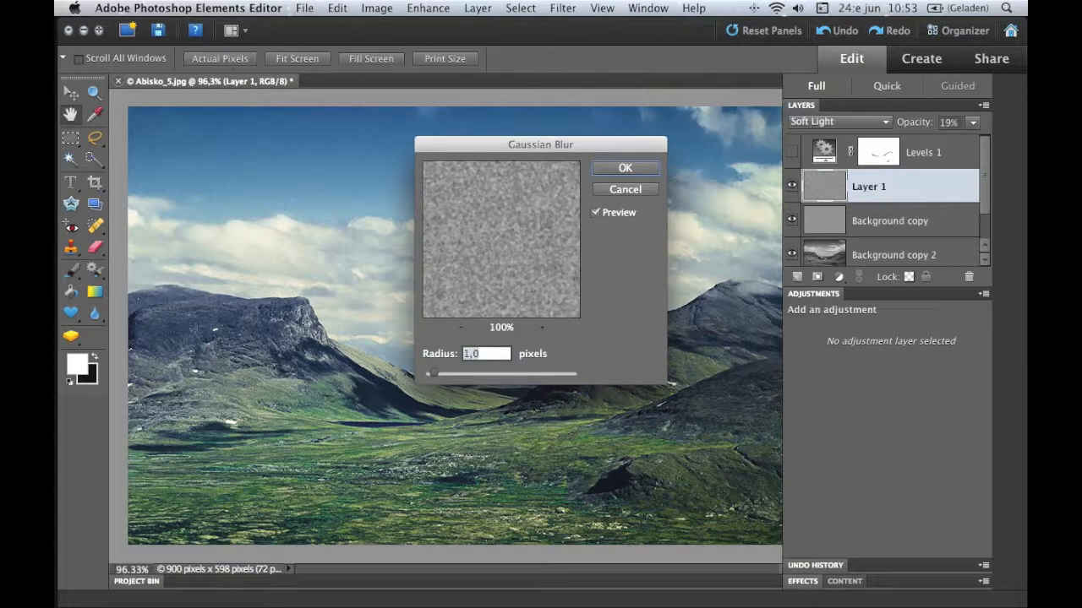
left_click_drag(433, 372, 431, 373)
left_click(625, 167)
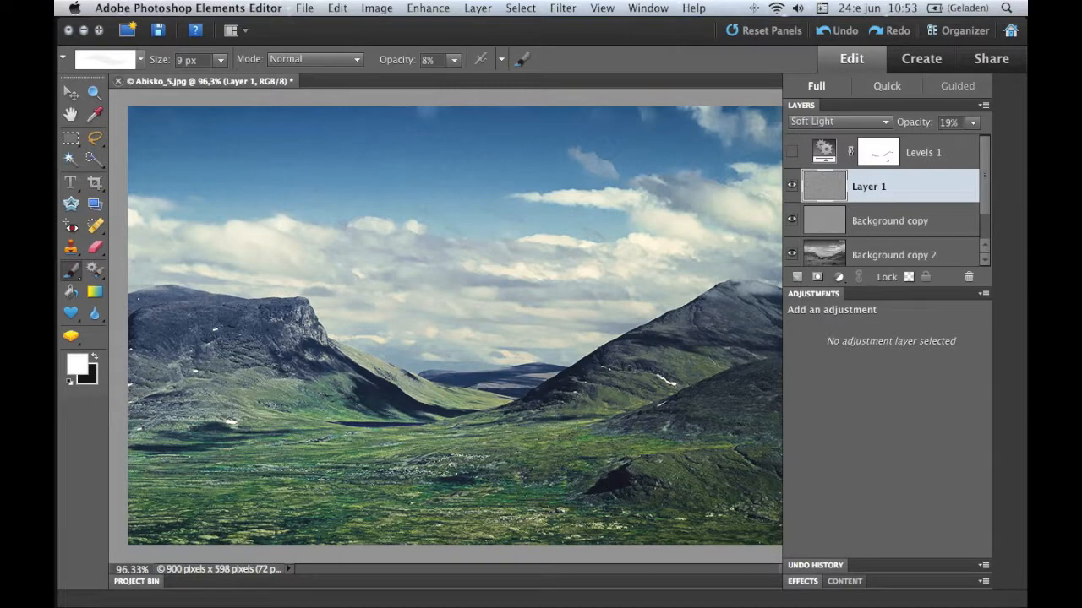
left_click_drag(914, 122, 923, 121)
left_click_drag(922, 121, 930, 122)
- Set Background copy 2 to Normal blend mode at 100% opacity to show the black-and-white image
left_click(939, 251)
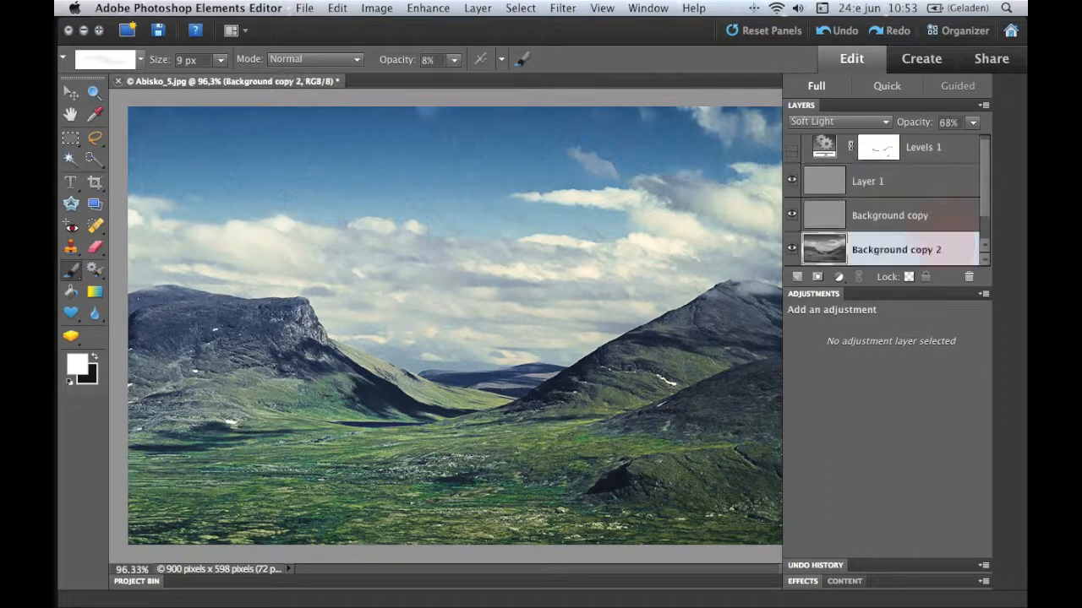
left_click(813, 123)
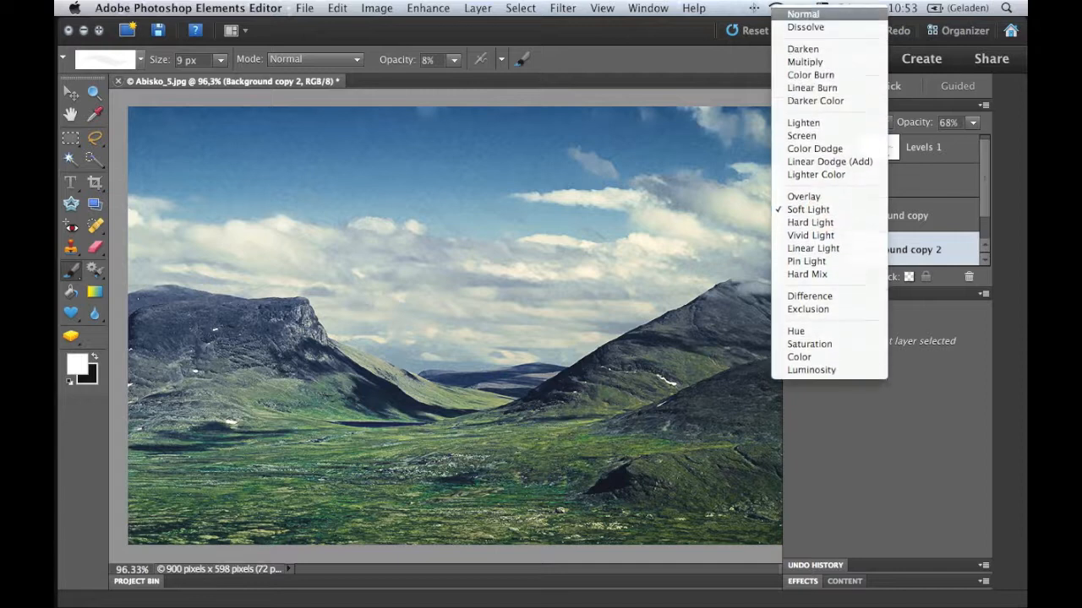
left_click(820, 14)
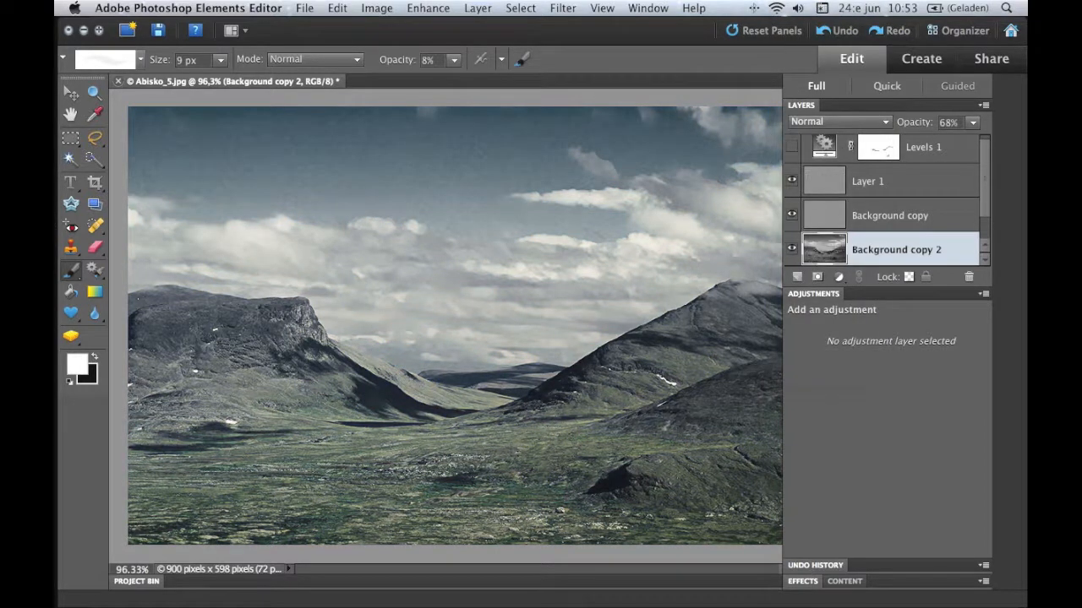
left_click_drag(928, 123, 960, 127)
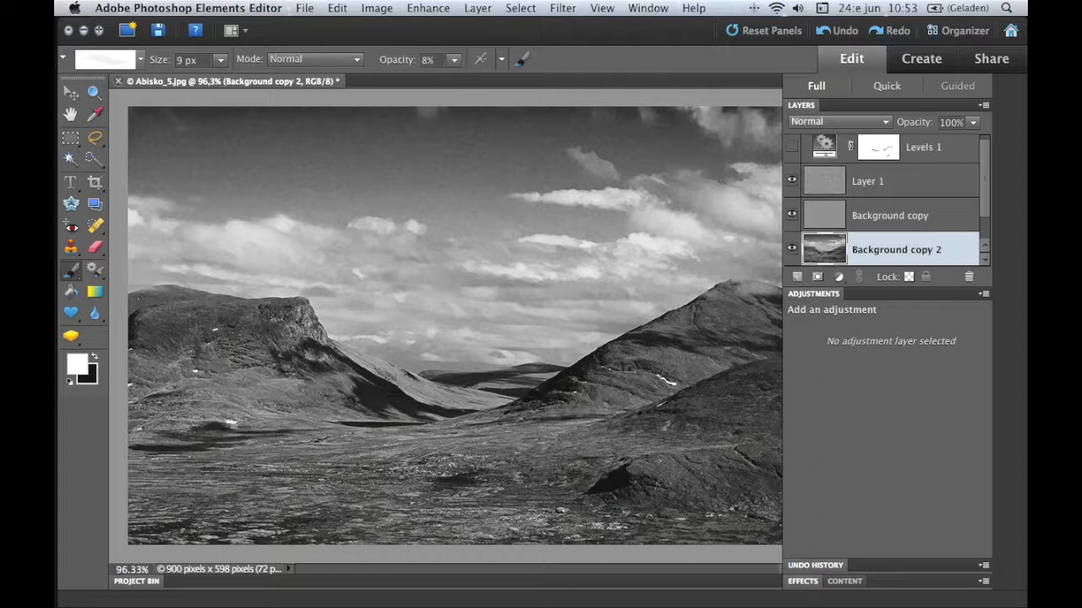
- Switch Background copy 2 to Soft Light and back to Normal to compare color contrast with pure black and white
left_click(839, 121)
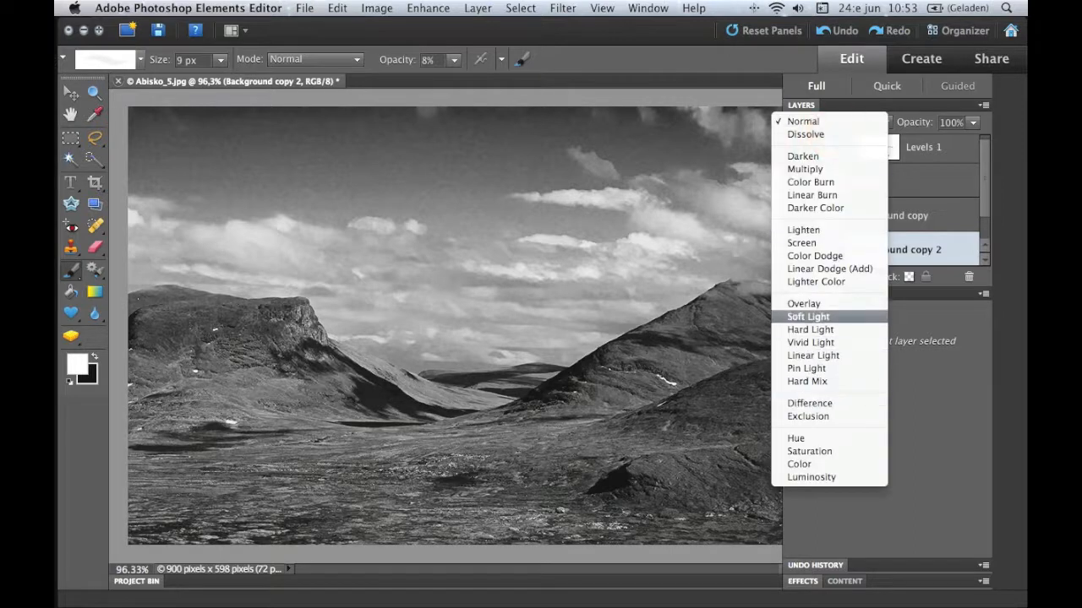
left_click(811, 316)
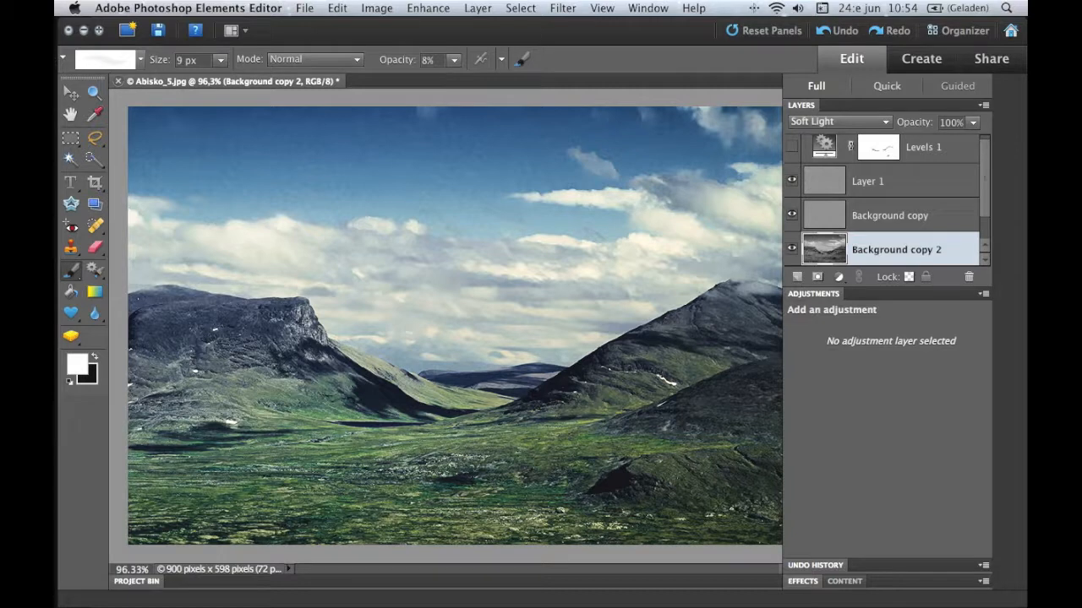
left_click(839, 122)
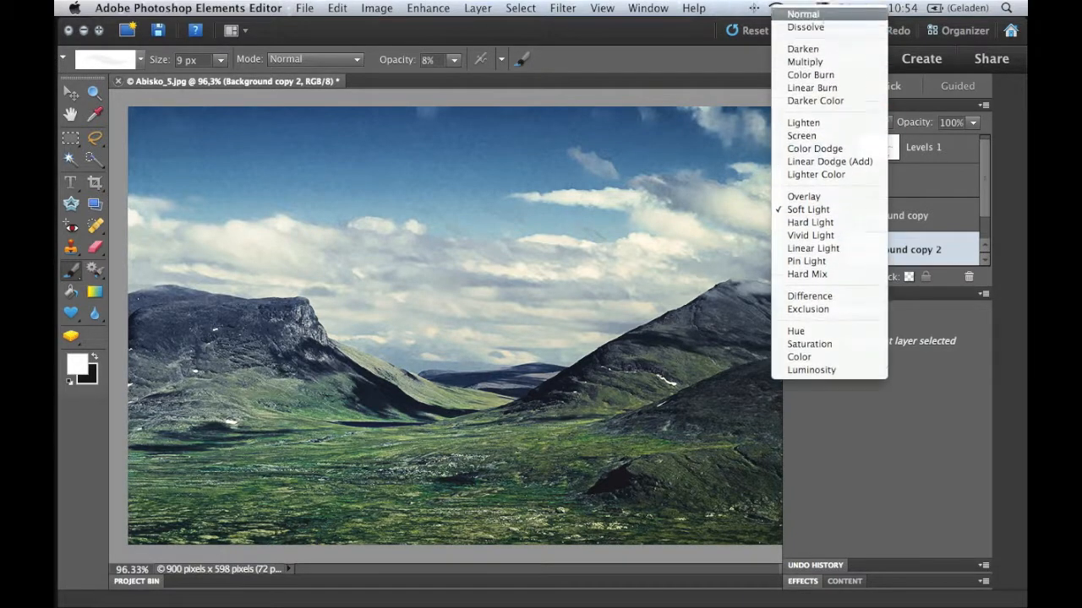
left_click(811, 11)
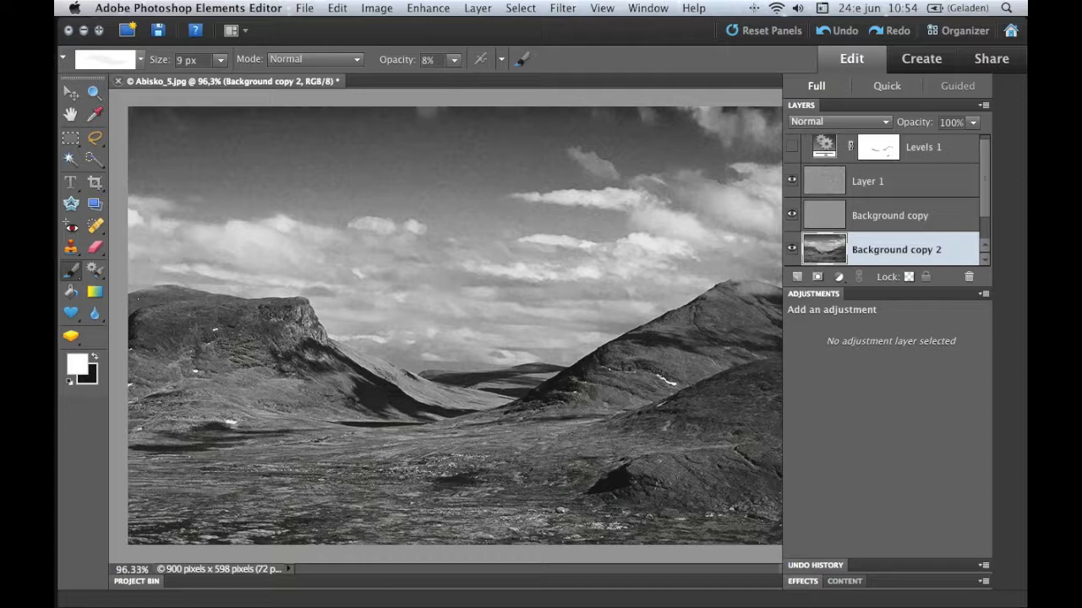
- Swap the foreground and background colors and set Background copy 2 to Soft Light blend mode
left_click(94, 358)
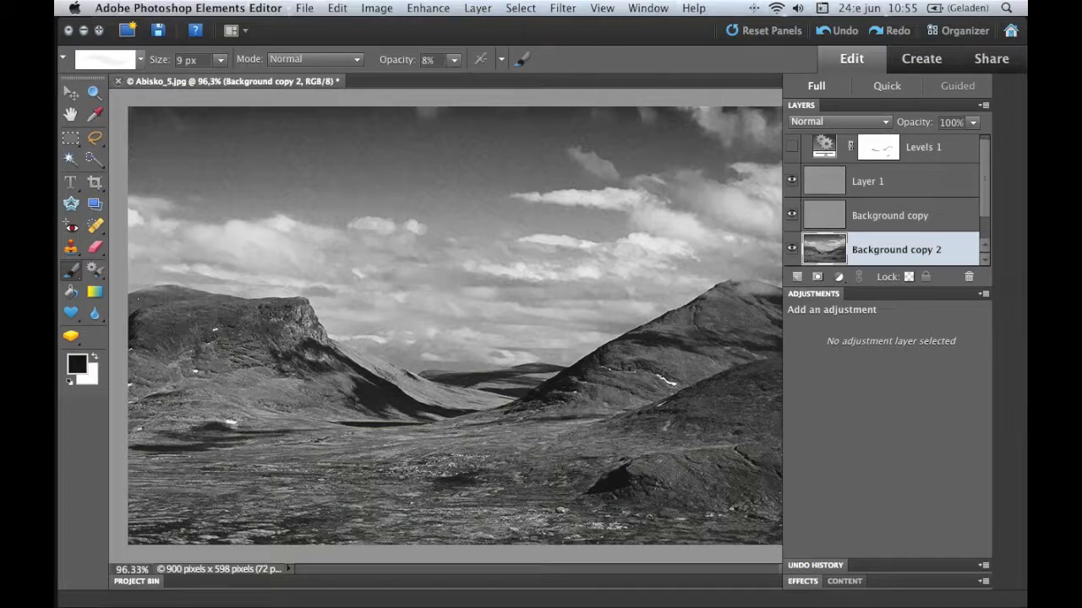
left_click(807, 121)
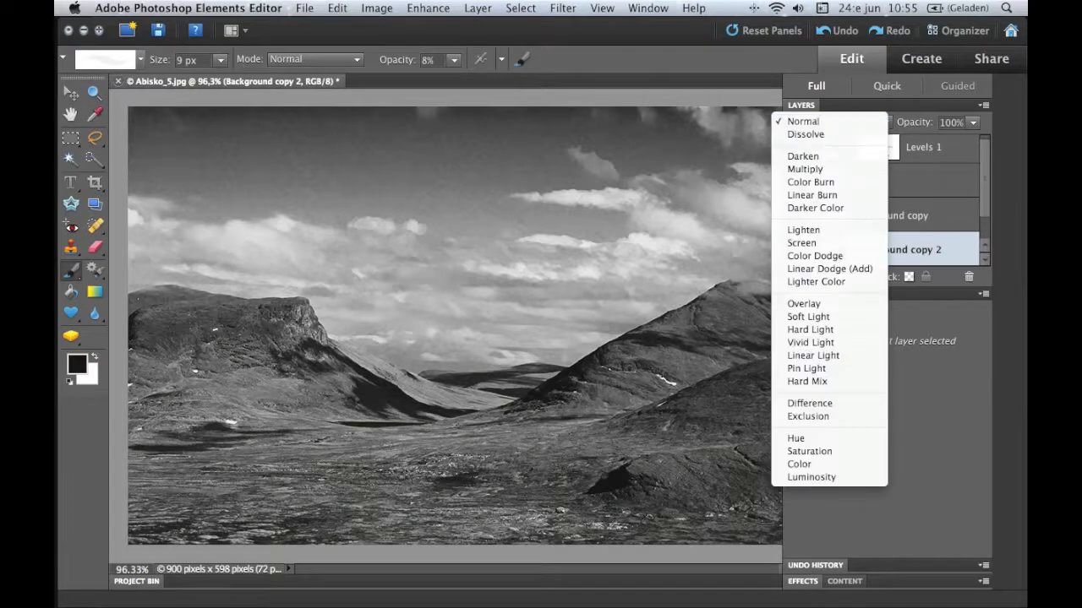
left_click(808, 316)
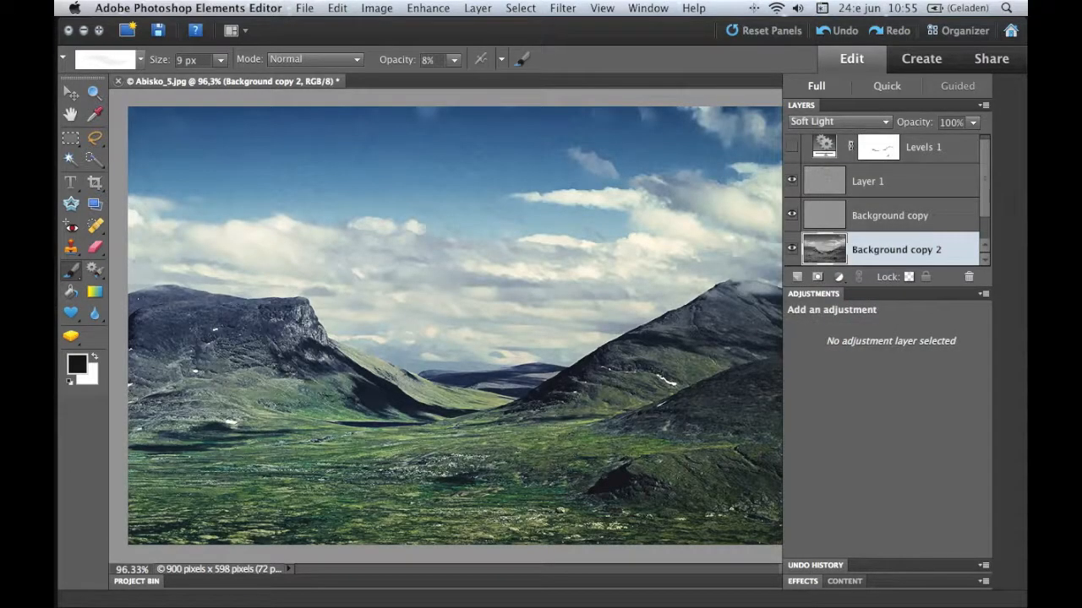
left_click(986, 227)
left_click(985, 169)
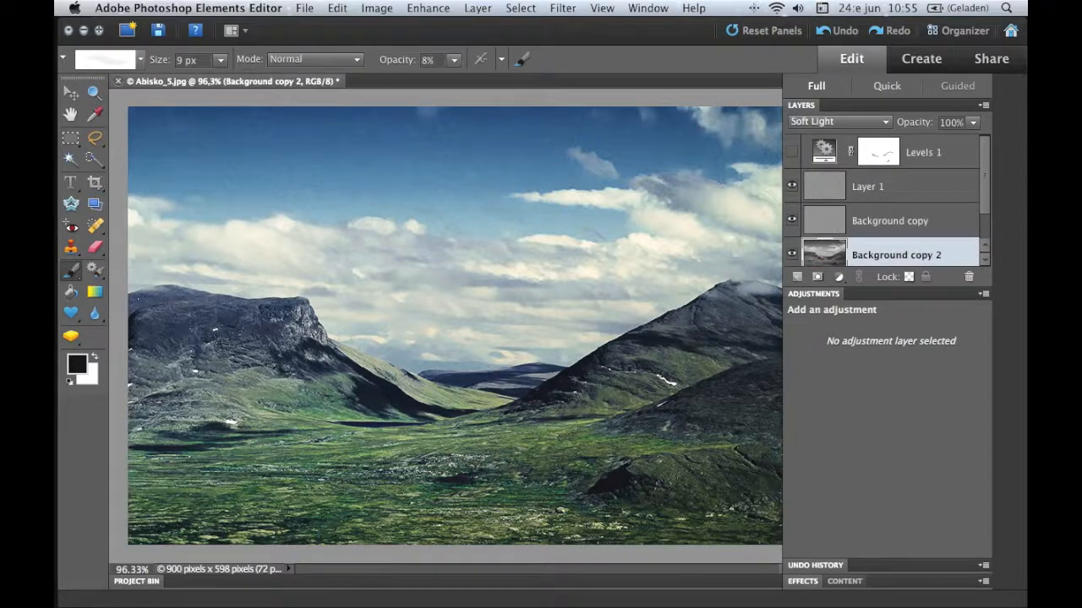
left_click(985, 185)
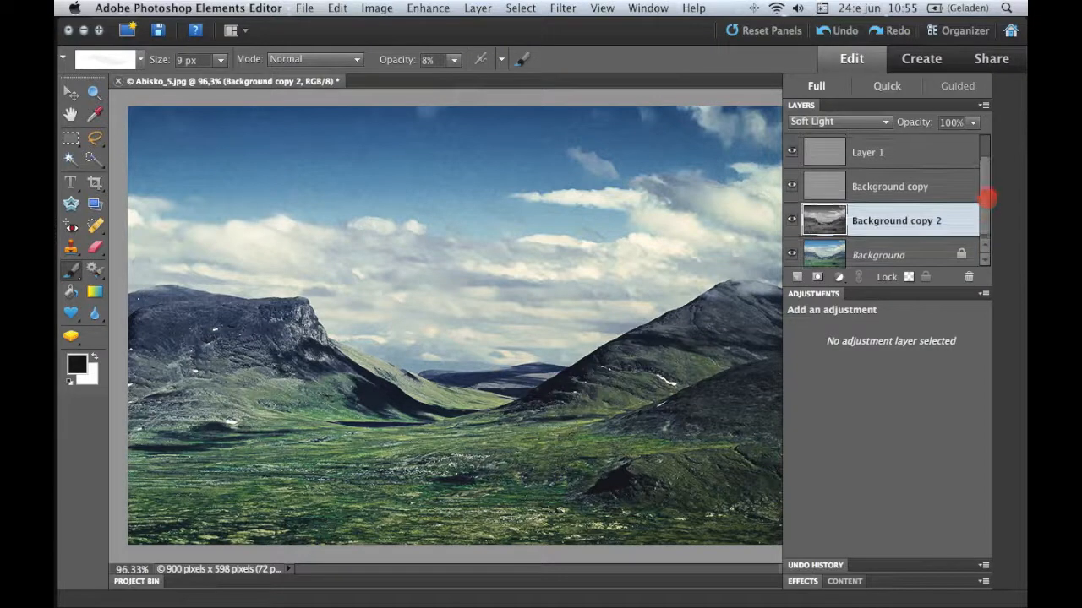
left_click(985, 189)
left_click(986, 192)
key("ctrl+alt+c")
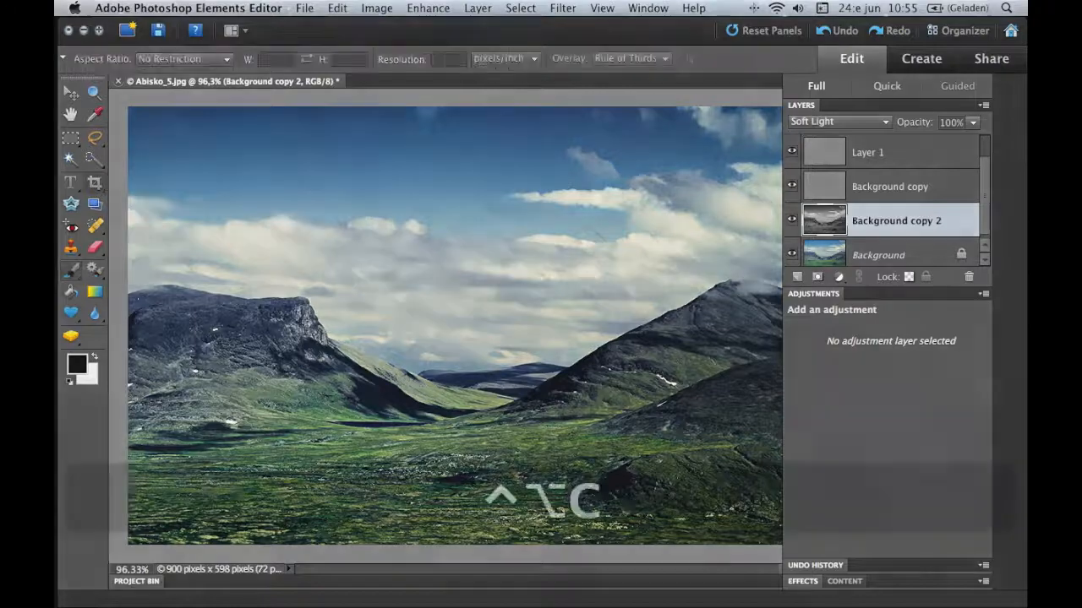